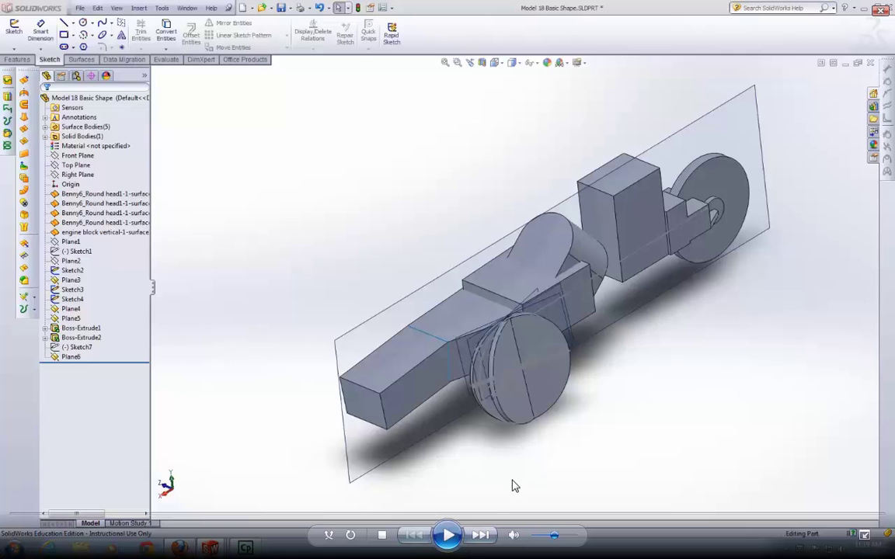
pyautogui.click(459, 540)
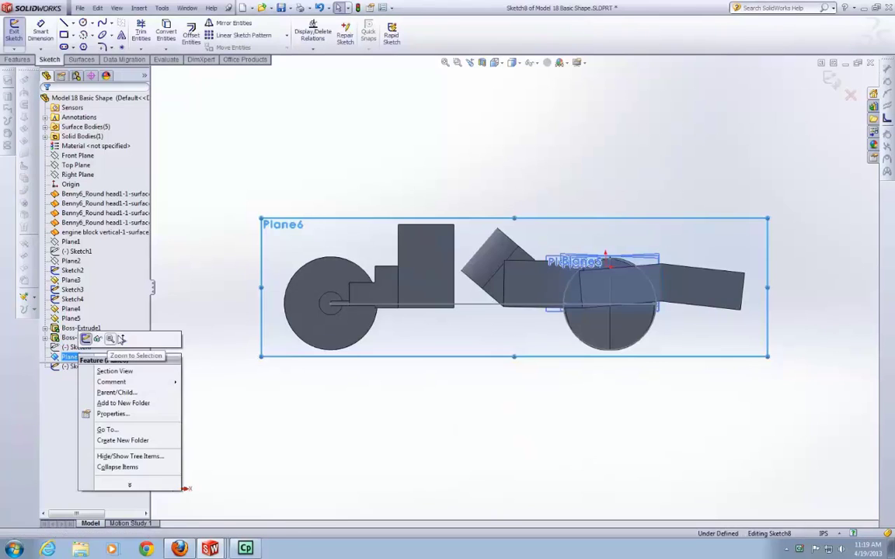
# Step: Sketch a slightly sloping construction line about 114 in long on Plane6, running from ahead of the nose to behind the rear wheel
pyautogui.click(122, 340)
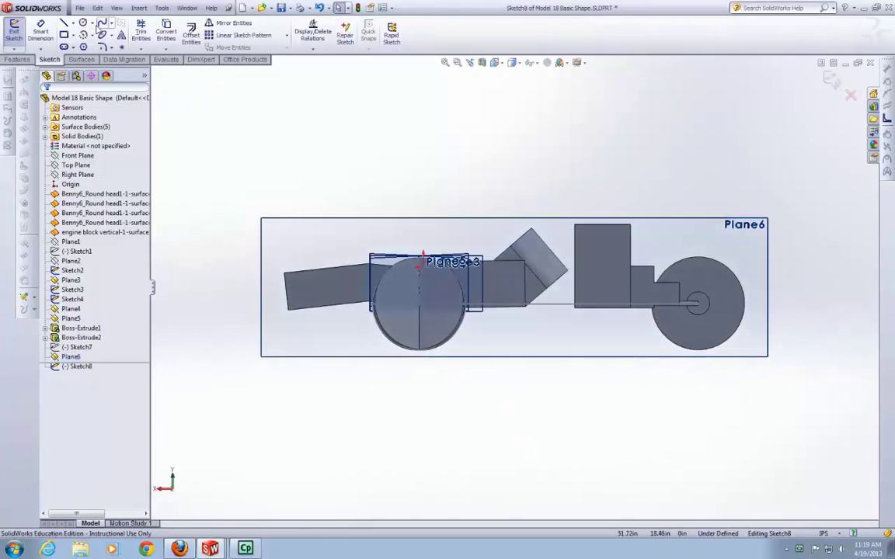
pyautogui.click(65, 22)
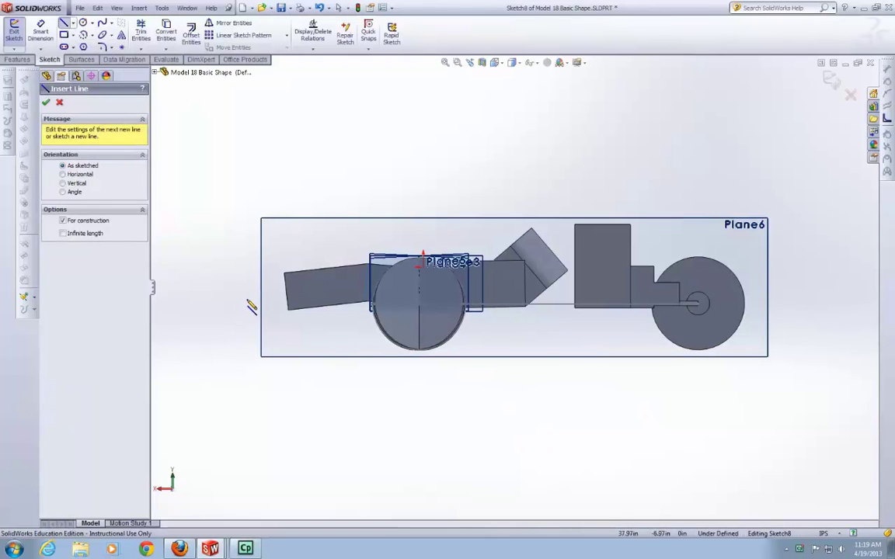
pyautogui.click(247, 300)
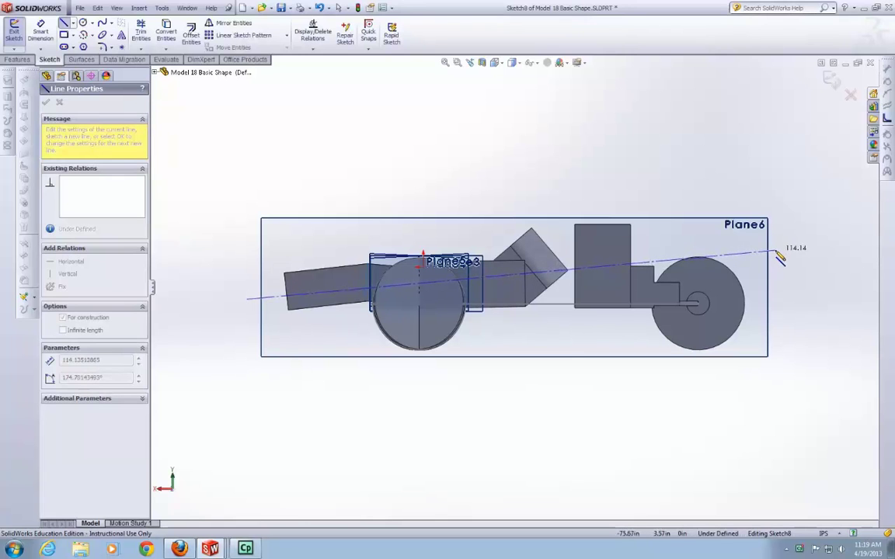
pyautogui.click(775, 252)
pyautogui.press('Escape')
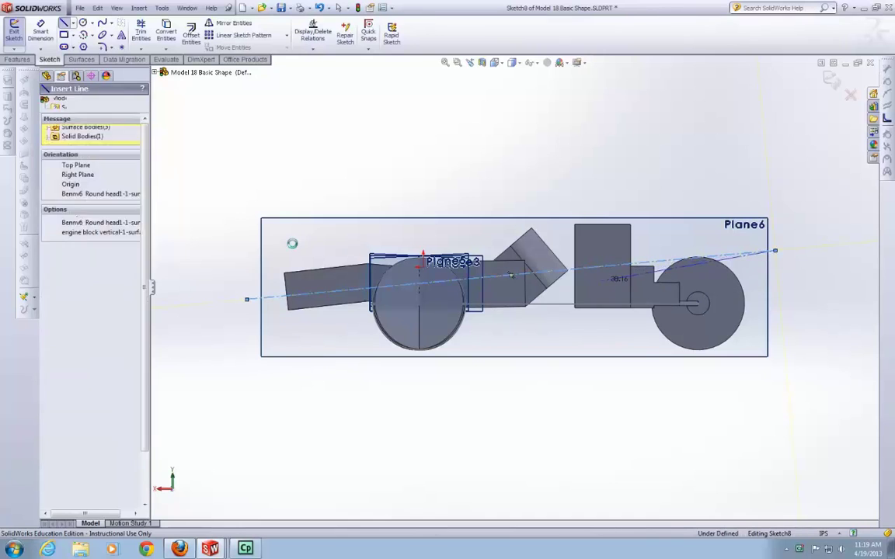
pyautogui.press('Escape')
# Step: Draw a three-point spline between the construction line's endpoints, arching over the vehicle with its middle point above the tall rear block
pyautogui.click(101, 22)
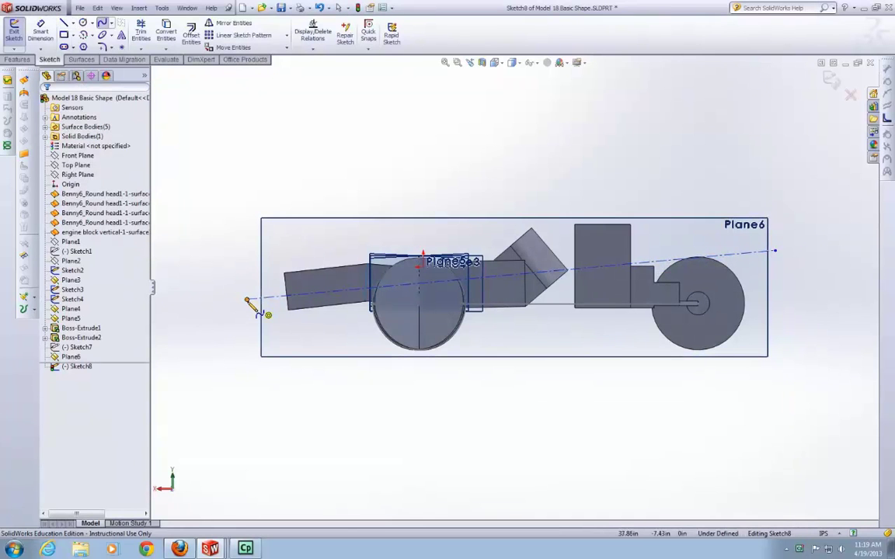
pyautogui.click(247, 300)
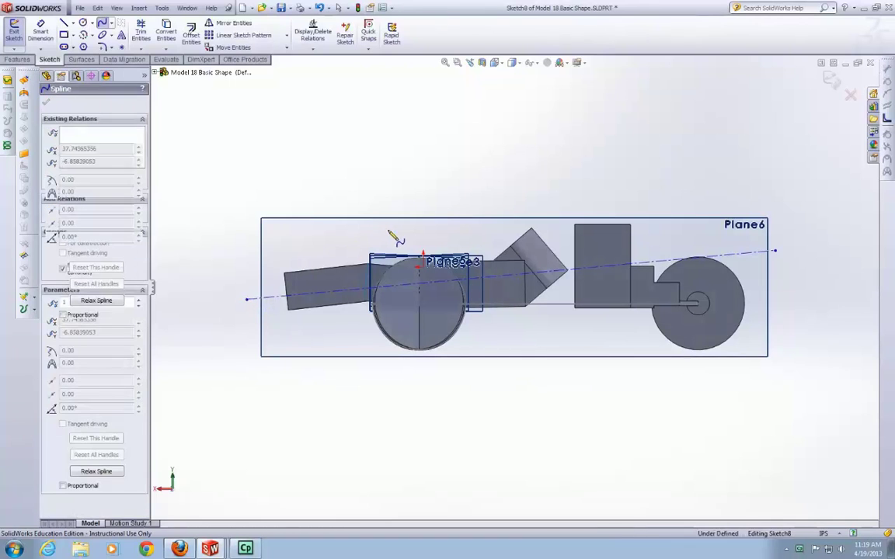
pyautogui.click(600, 213)
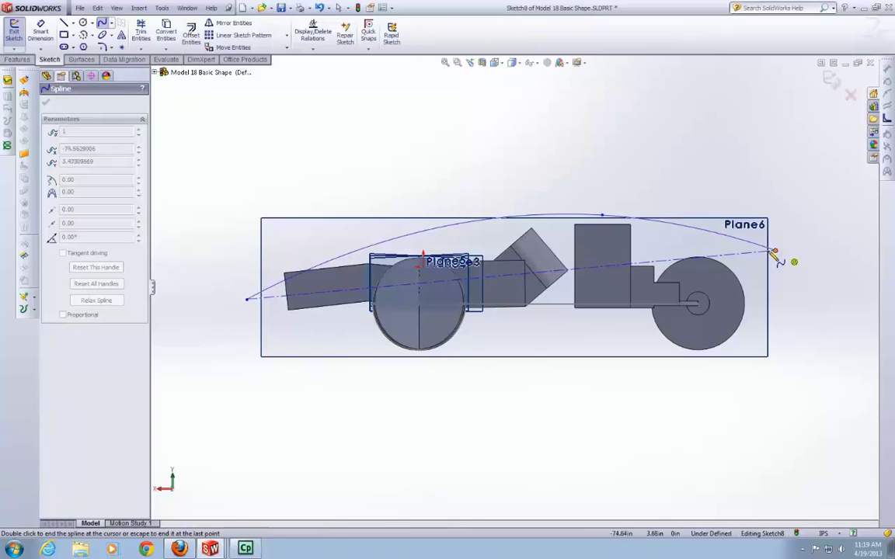
pyautogui.doubleClick(775, 251)
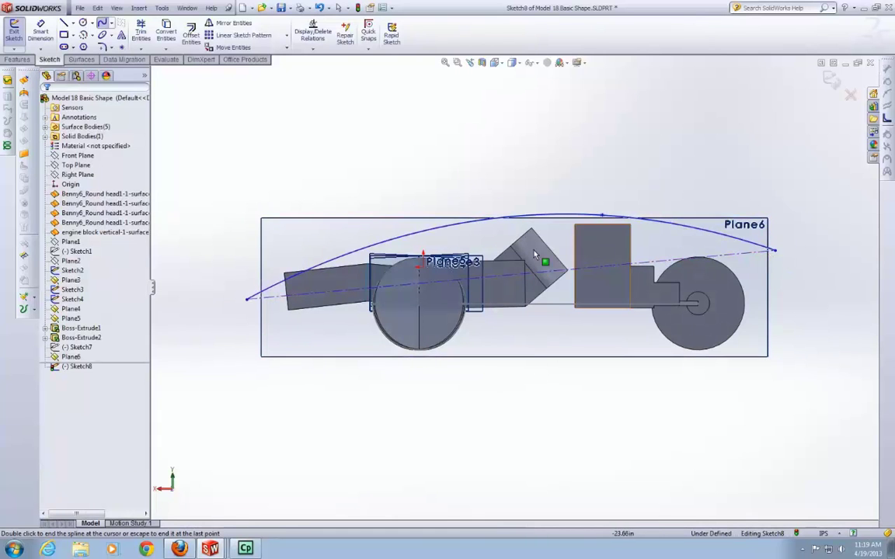
# Step: Shorten and raise the tangent handle at the spline's nose end and set its angle to 90°
pyautogui.click(359, 247)
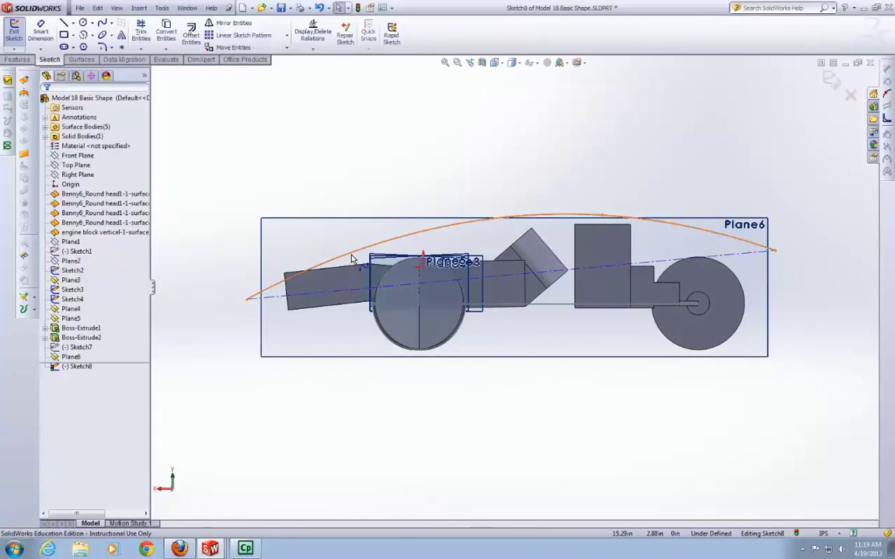
pyautogui.click(247, 300)
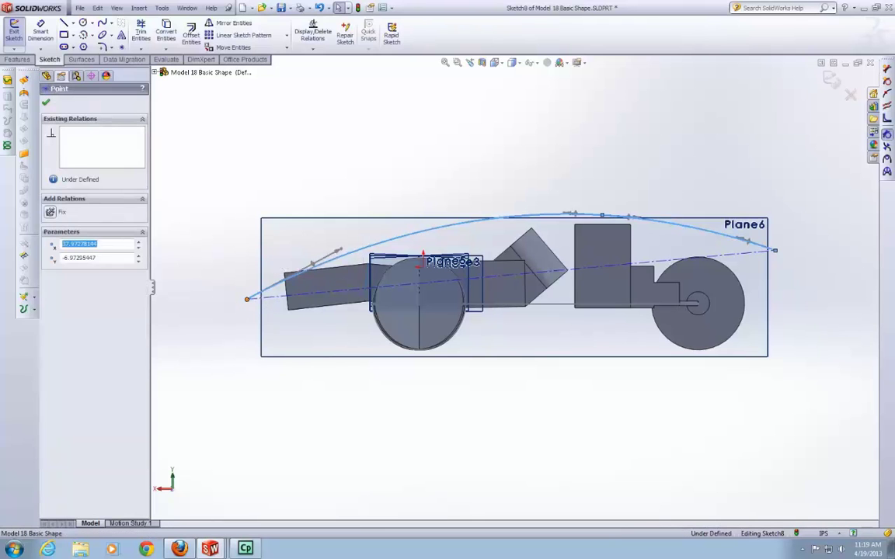
pyautogui.click(336, 254)
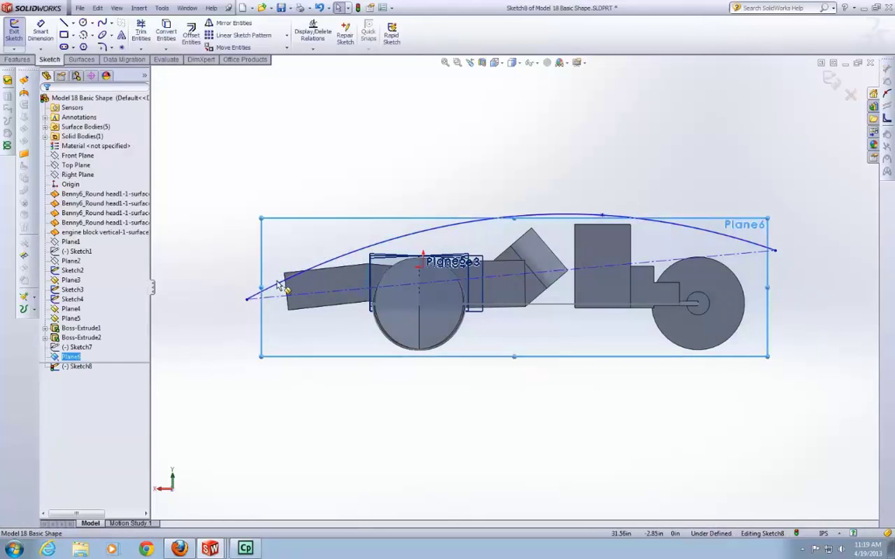
pyautogui.click(326, 264)
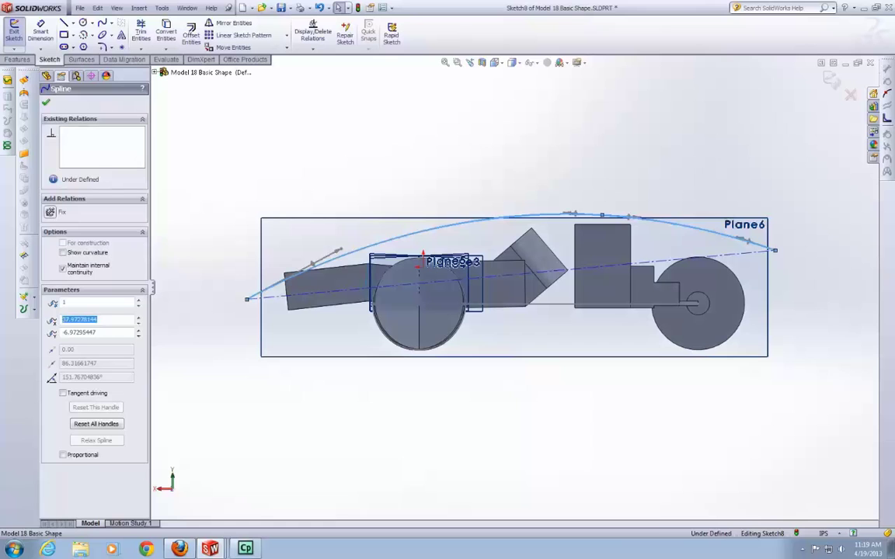
pyautogui.click(330, 261)
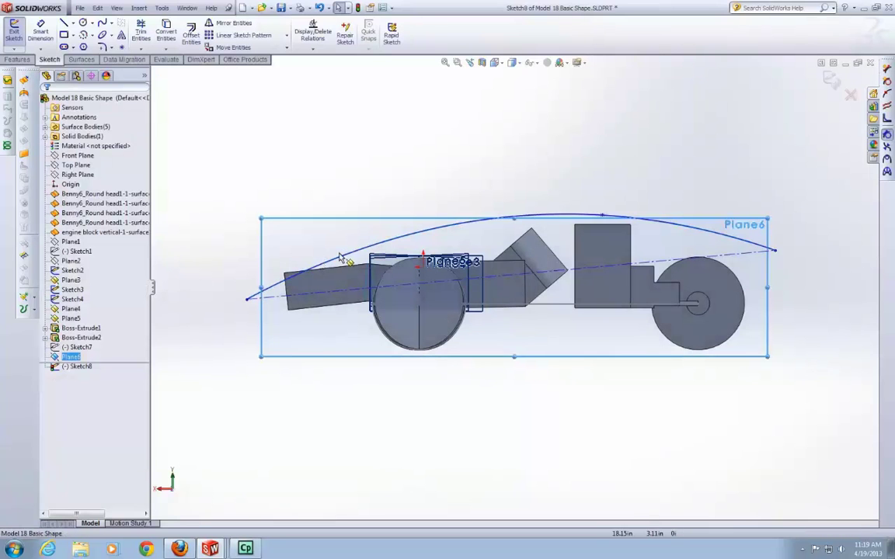
pyautogui.click(247, 299)
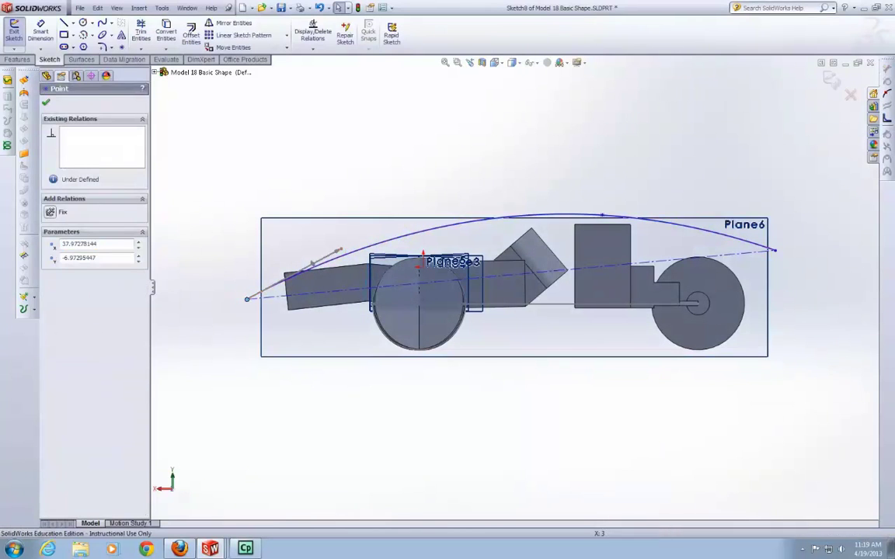
pyautogui.moveTo(340, 249); pyautogui.dragTo(248, 285)
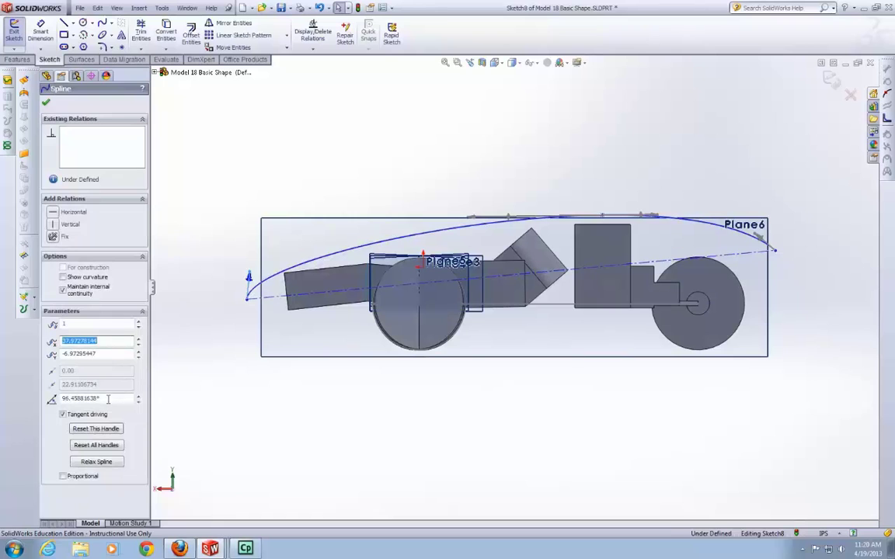
pyautogui.press('Tab')
pyautogui.press('Tab')
pyautogui.write('90')
pyautogui.press('Return')
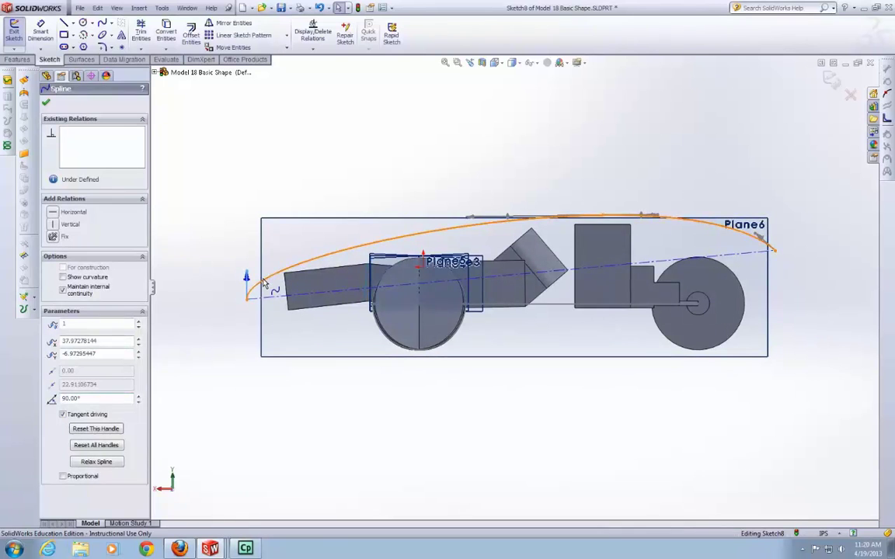
# Step: Display the curvature combs on the spline and accept the curvature scale settings
pyautogui.rightClick(288, 285)
pyautogui.click(307, 422)
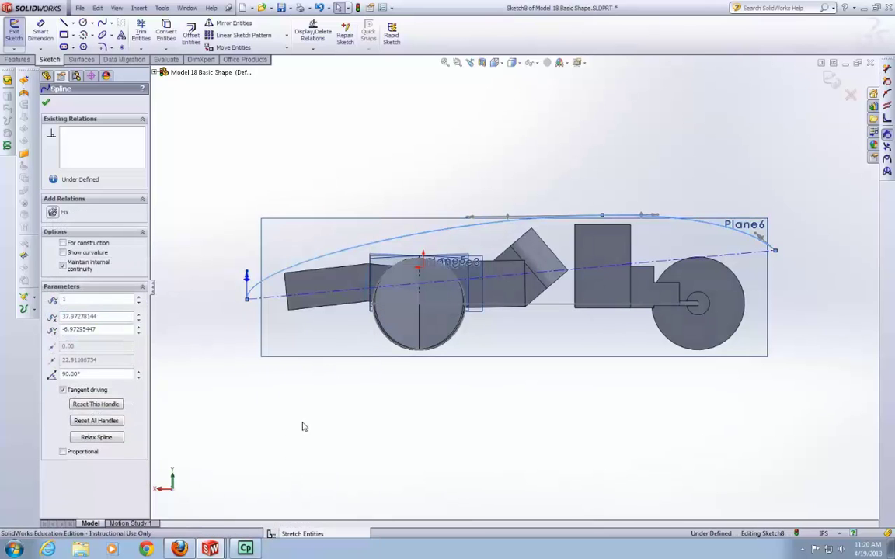
pyautogui.scroll(1, 300, 248)
pyautogui.scroll(-2, 303, 258)
pyautogui.scroll(1, 553, 305)
pyautogui.scroll(-3, 554, 306)
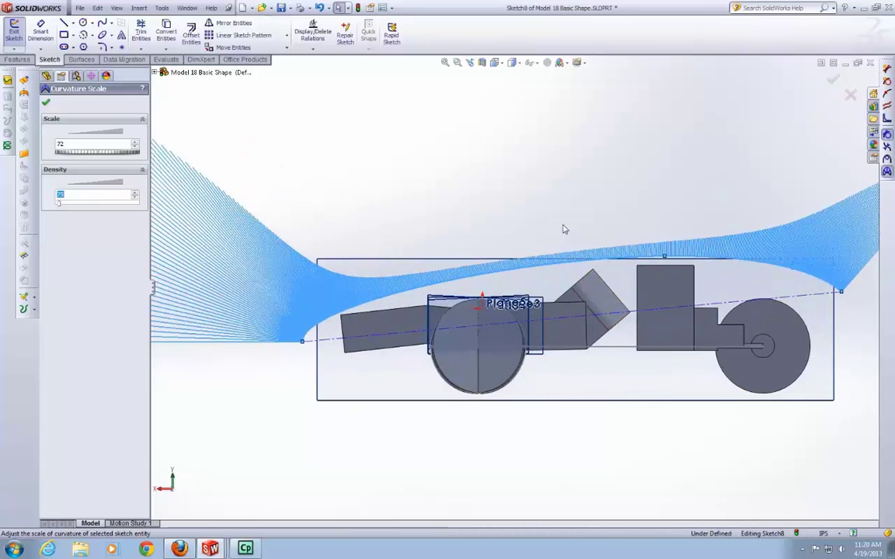
pyautogui.click(570, 225)
# Step: Examine the spline's curvature combs and its clearance over the vehicle body, especially around the nose
pyautogui.scroll(2, 666, 289)
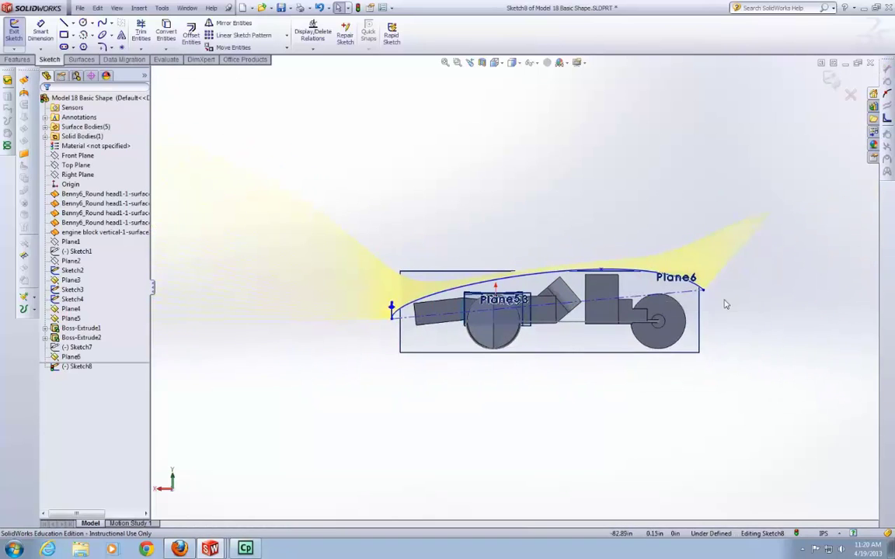
pyautogui.scroll(-3, 635, 296)
pyautogui.scroll(4, 460, 290)
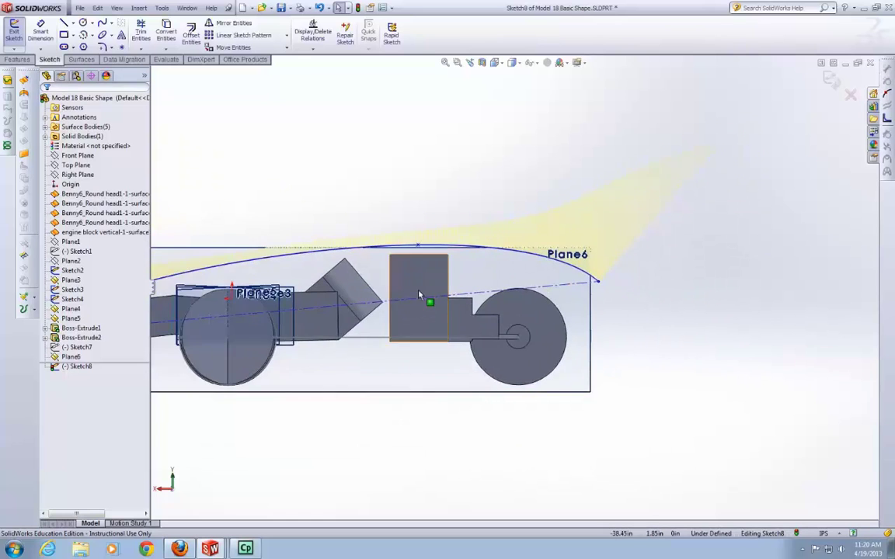
pyautogui.scroll(-1, 263, 306)
pyautogui.scroll(-2, 256, 319)
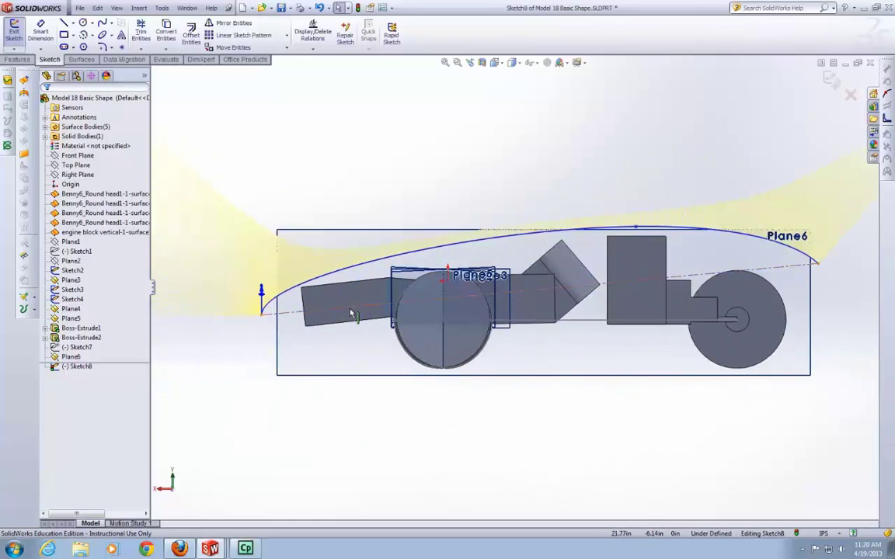
pyautogui.moveTo(351, 315); pyautogui.dragTo(466, 341, button='middle')
pyautogui.moveTo(396, 321); pyautogui.dragTo(350, 232, button='middle')
pyautogui.hotkey('ctrl', 'shift', 'z')
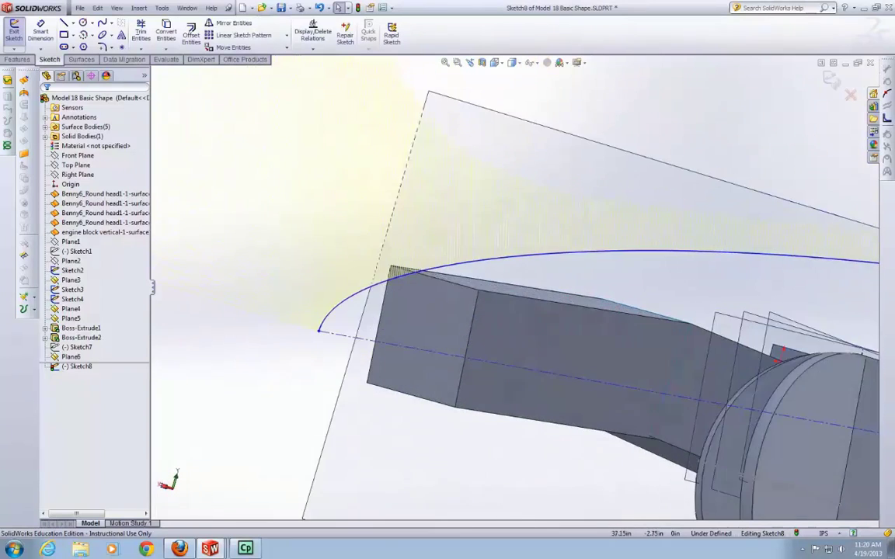
pyautogui.moveTo(373, 272)
pyautogui.mouseDown(button='middle')
pyautogui.moveTo(407, 317)
pyautogui.moveTo(439, 326)
pyautogui.mouseUp(button='middle')
pyautogui.hotkey('ctrl', 'shift', 'z')
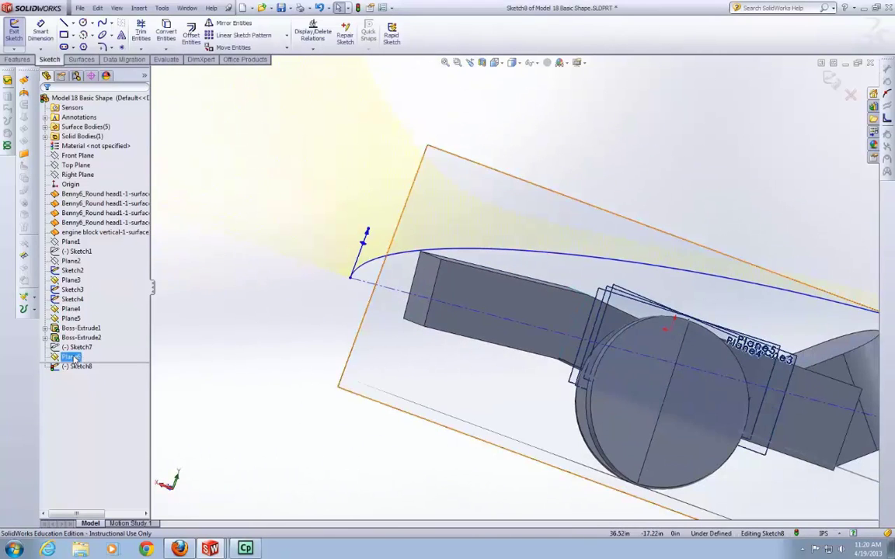
# Step: Orient the view normal to Plane6 with the nose facing left, and hide Plane6
pyautogui.rightClick(71, 356)
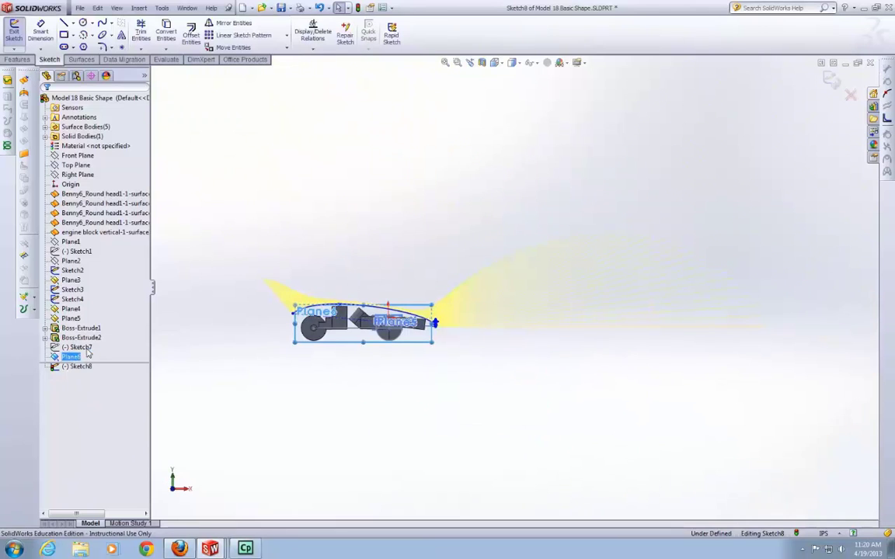
pyautogui.rightClick(79, 357)
pyautogui.click(118, 343)
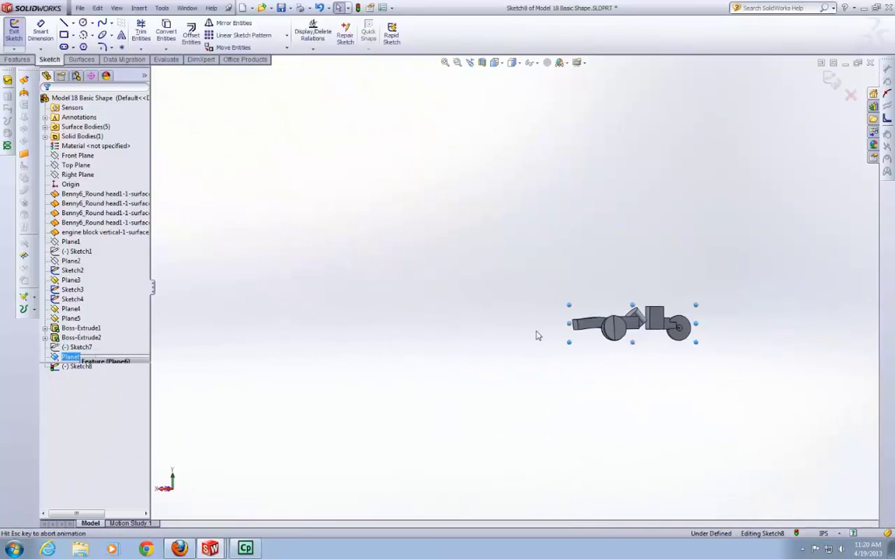
pyautogui.moveTo(619, 234)
pyautogui.mouseDown(button='middle')
pyautogui.moveTo(520, 255)
pyautogui.moveTo(613, 249)
pyautogui.mouseUp(button='middle')
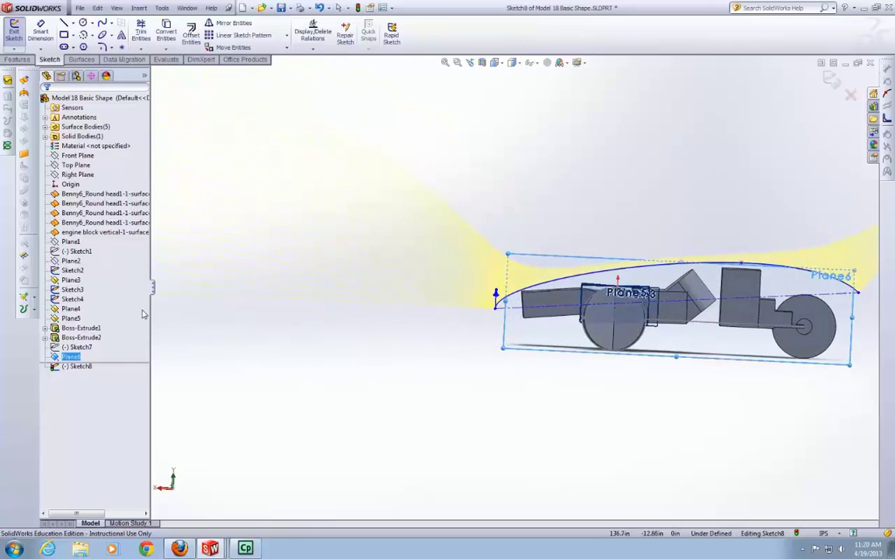
pyautogui.rightClick(71, 357)
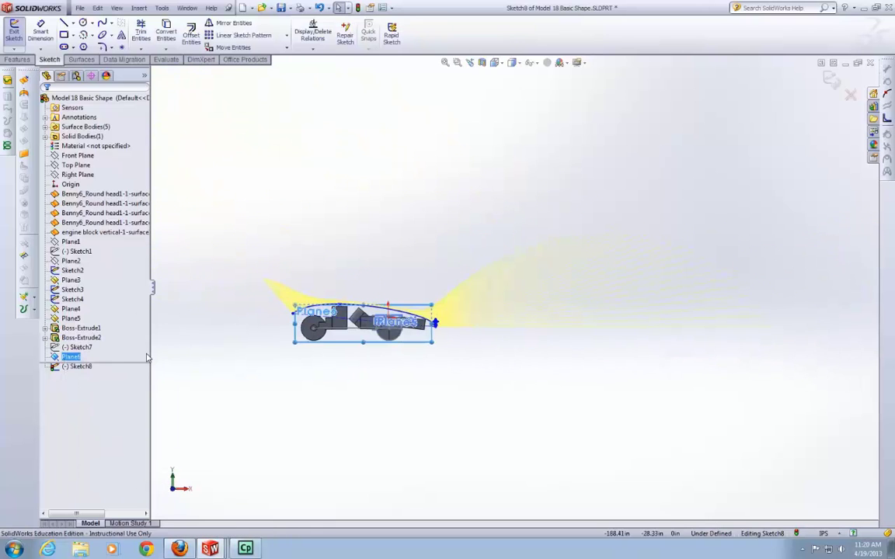
pyautogui.rightClick(79, 356)
pyautogui.click(124, 339)
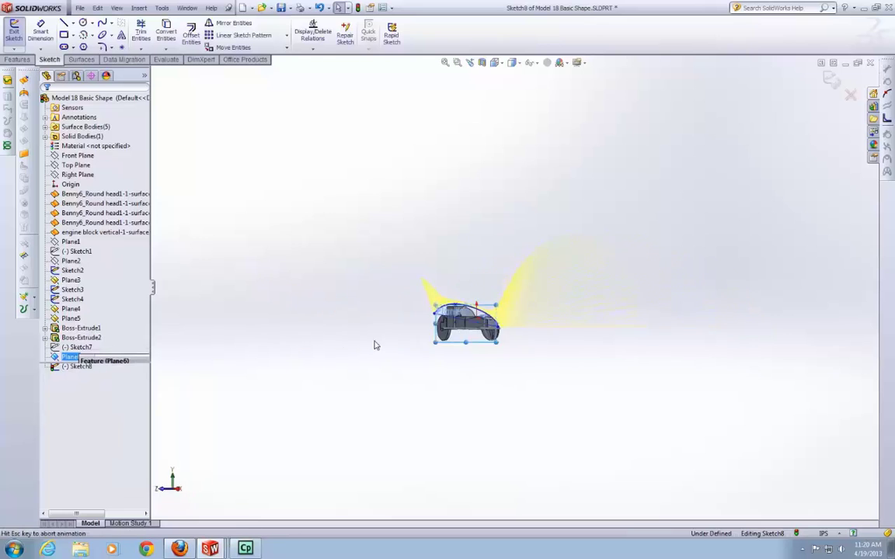
pyautogui.click(722, 369)
pyautogui.scroll(-6, 719, 348)
pyautogui.scroll(1, 358, 301)
pyautogui.scroll(-3, 274, 278)
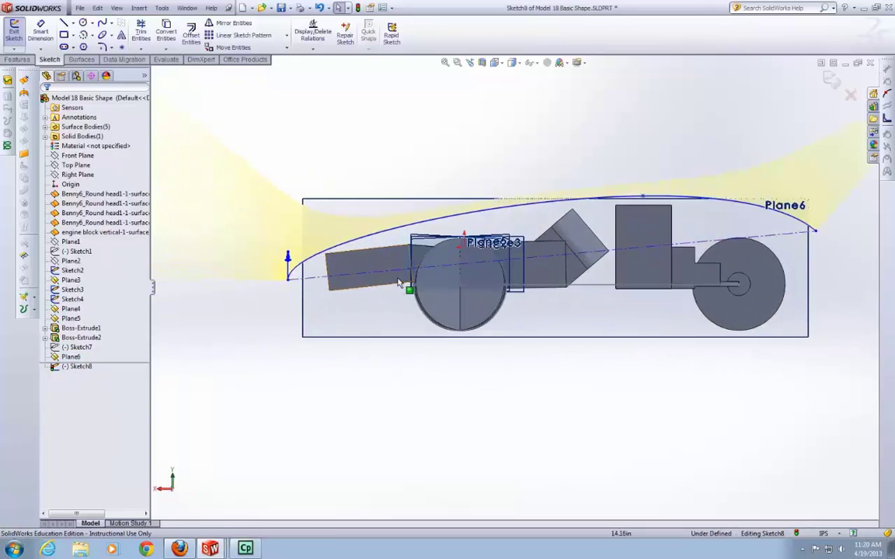
pyautogui.rightClick(62, 356)
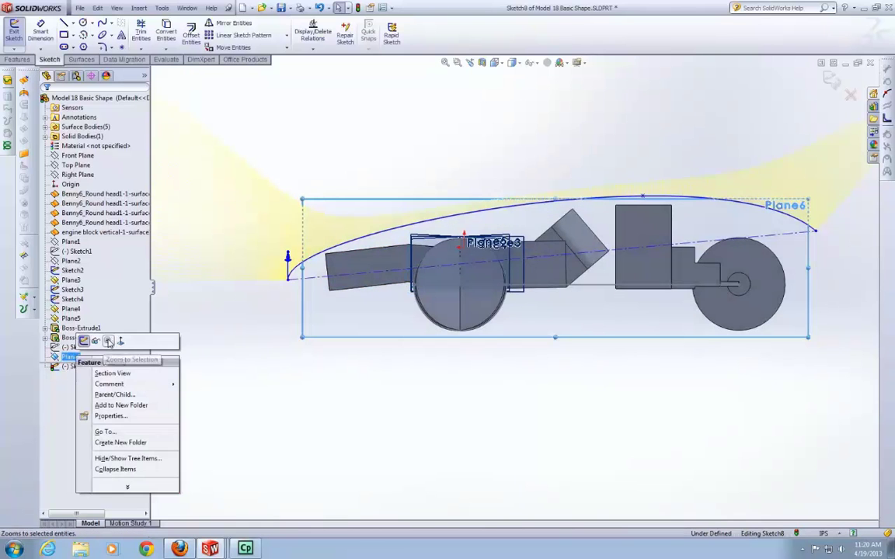
pyautogui.click(104, 340)
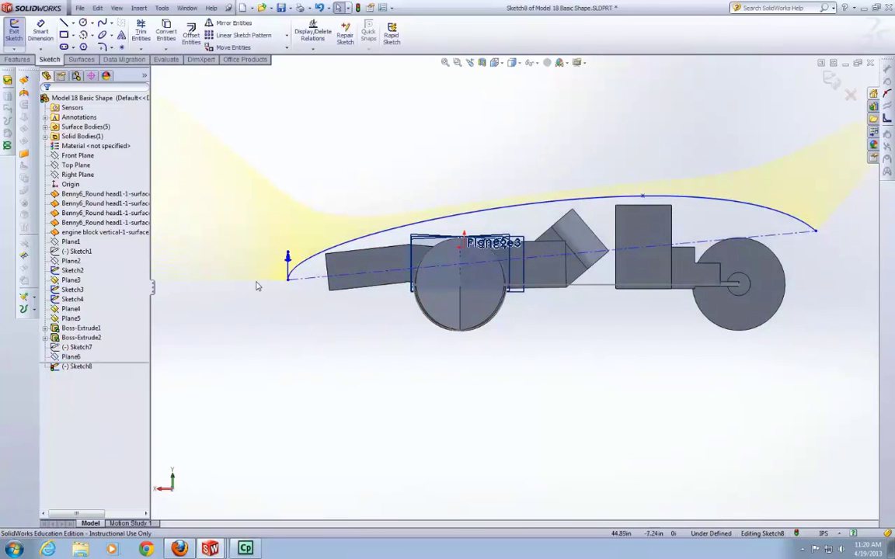
# Step: Lengthen the vertical tangent handle at the spline's nose end to a weighting of about 29.1
pyautogui.click(291, 268)
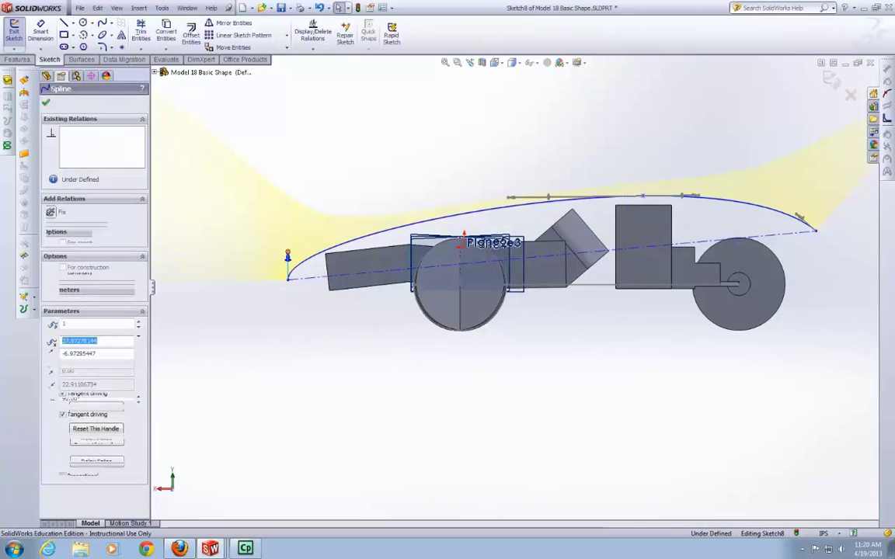
pyautogui.moveTo(287, 251); pyautogui.dragTo(288, 243)
pyautogui.click(121, 401)
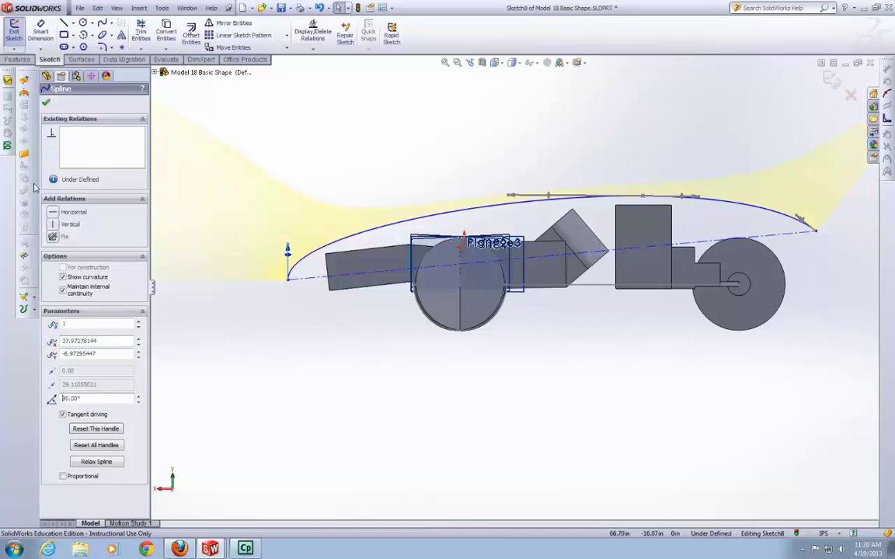
pyautogui.click(47, 102)
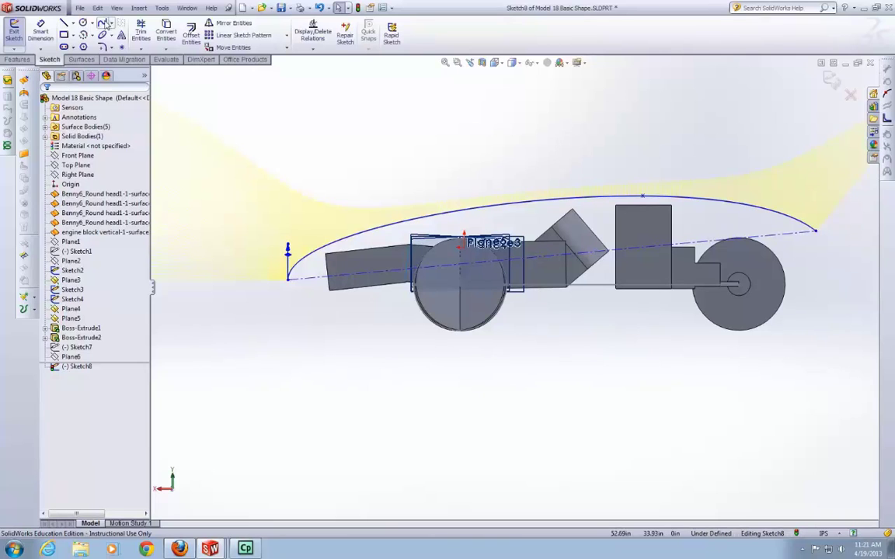
# Step: Draw a four-point lower spline from the nose endpoint, through points under the nose and at the rear wheel, to the tail endpoint
pyautogui.click(103, 24)
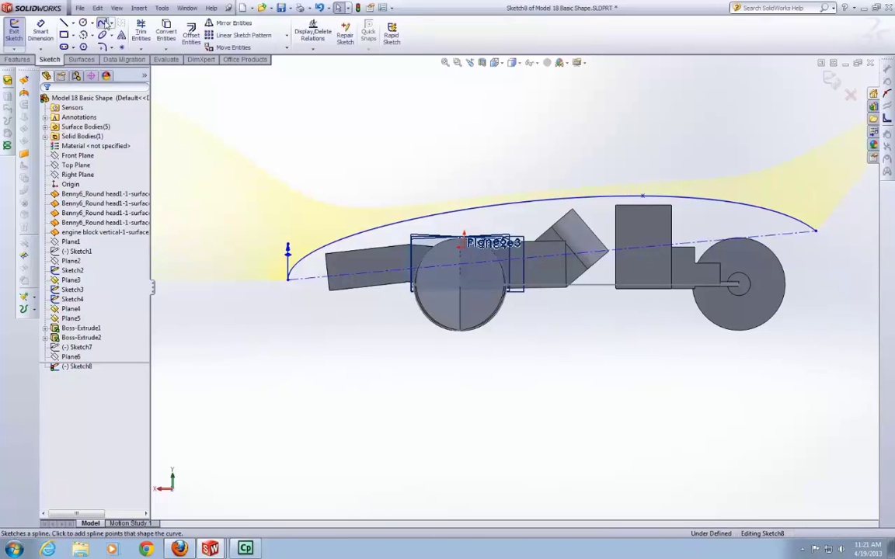
pyautogui.click(288, 280)
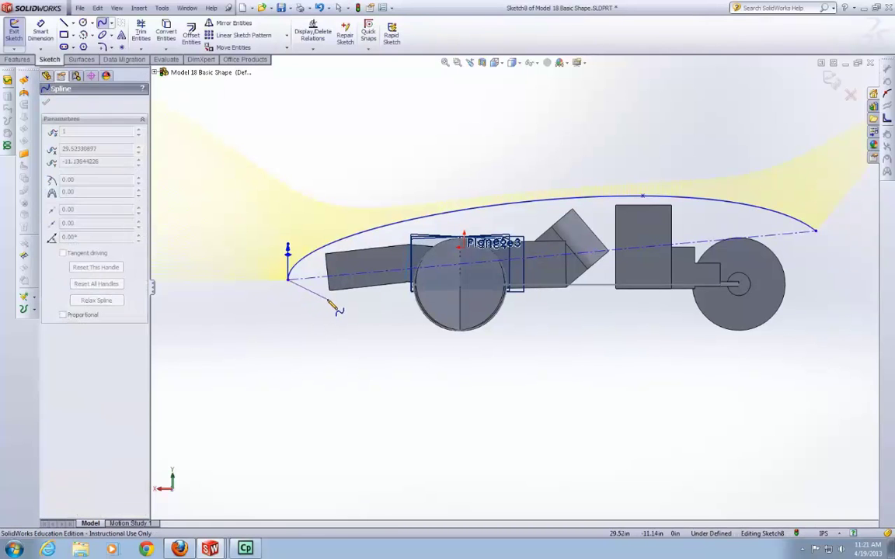
pyautogui.click(327, 300)
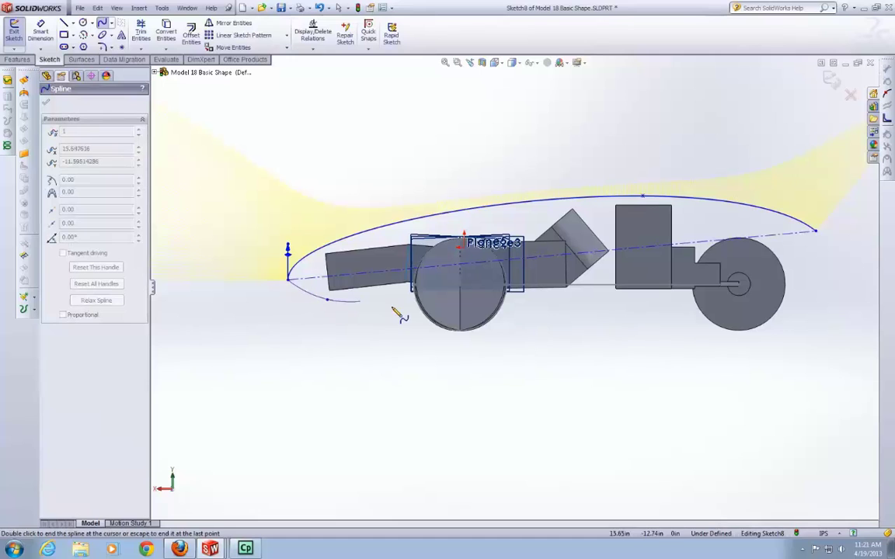
pyautogui.click(739, 303)
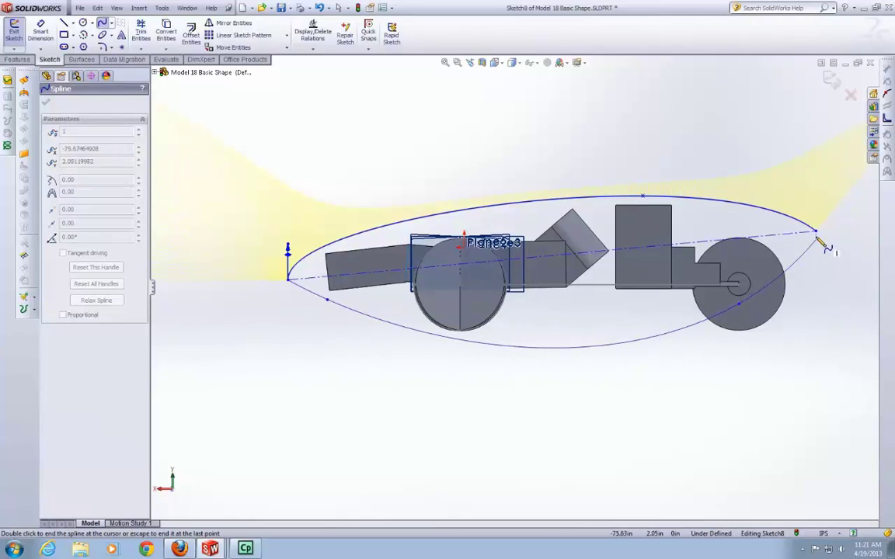
pyautogui.click(815, 232)
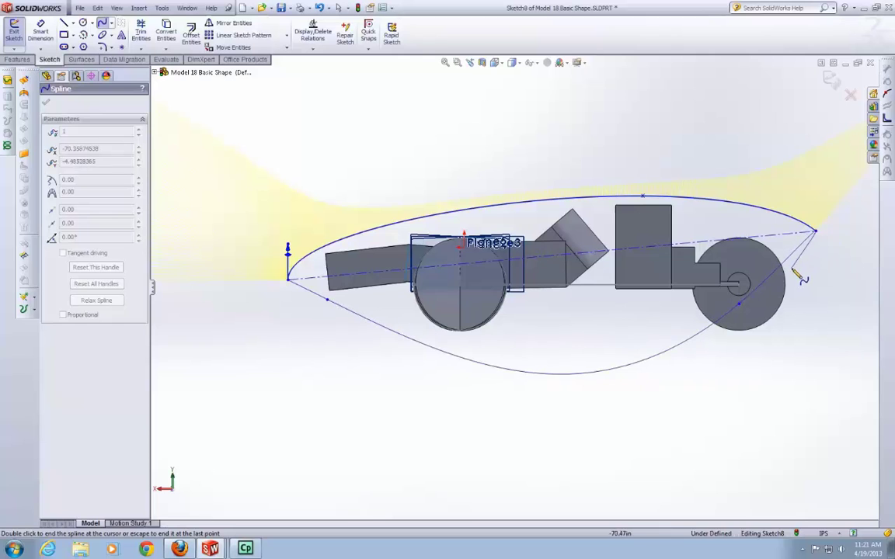
pyautogui.press('Escape')
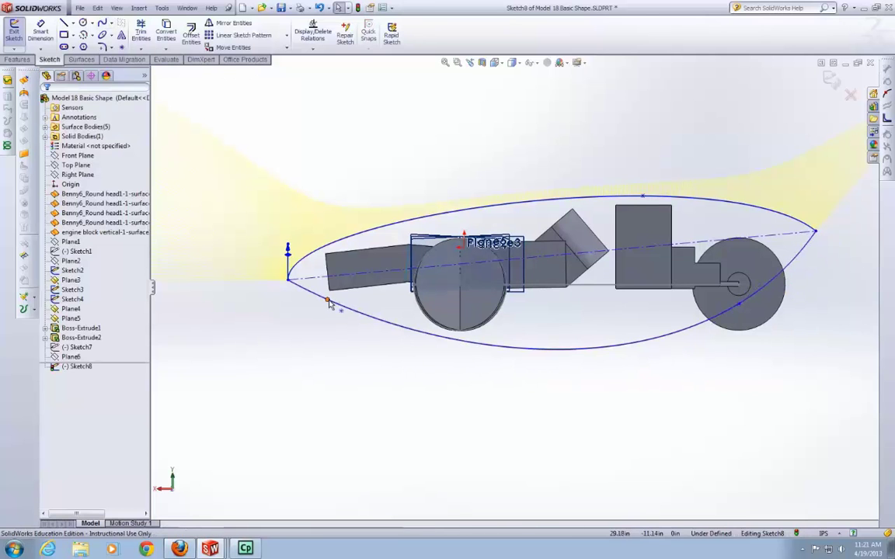
# Step: Flatten the tangent handle at the lower spline's second point and set the tangent direction at its nose end to -90°
pyautogui.click(328, 300)
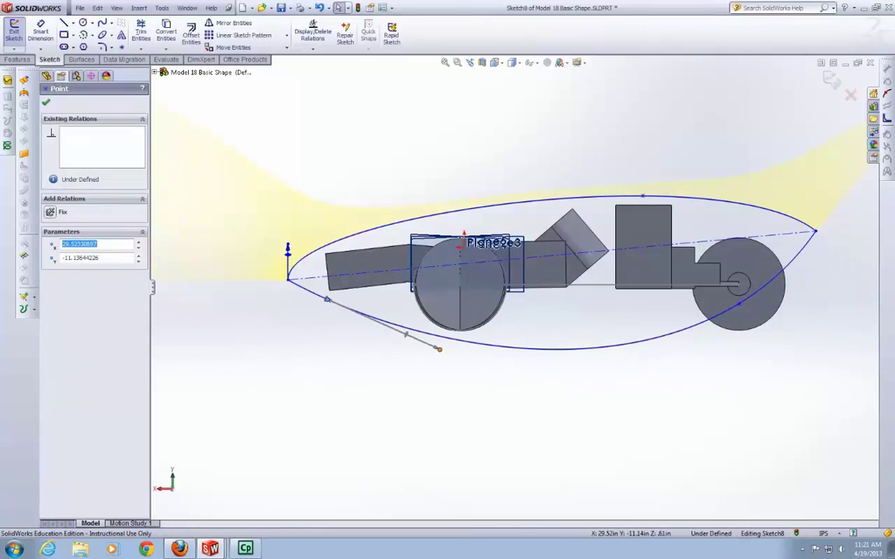
pyautogui.moveTo(439, 348); pyautogui.dragTo(378, 301)
pyautogui.scroll(-3, 327, 287)
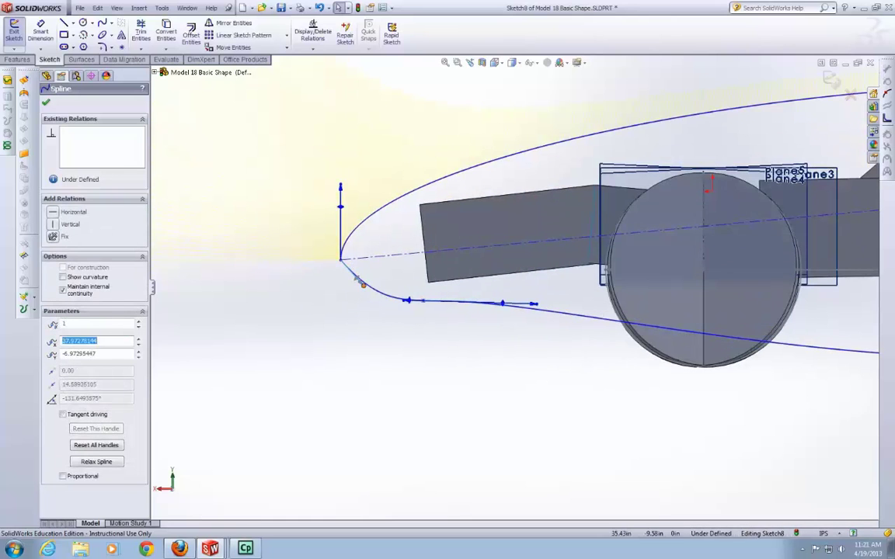
pyautogui.click(347, 270)
pyautogui.moveTo(349, 274); pyautogui.dragTo(340, 272)
pyautogui.moveTo(113, 400); pyautogui.dragTo(2, 402)
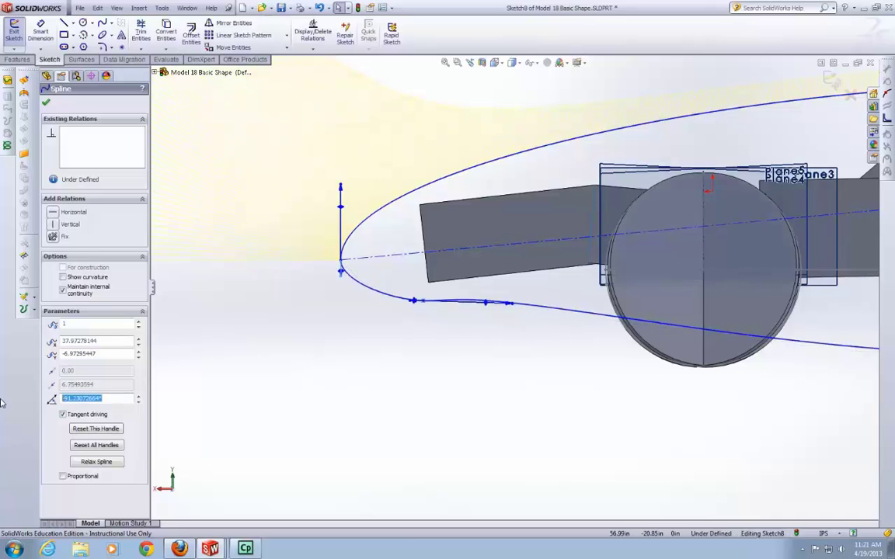
pyautogui.click(48, 102)
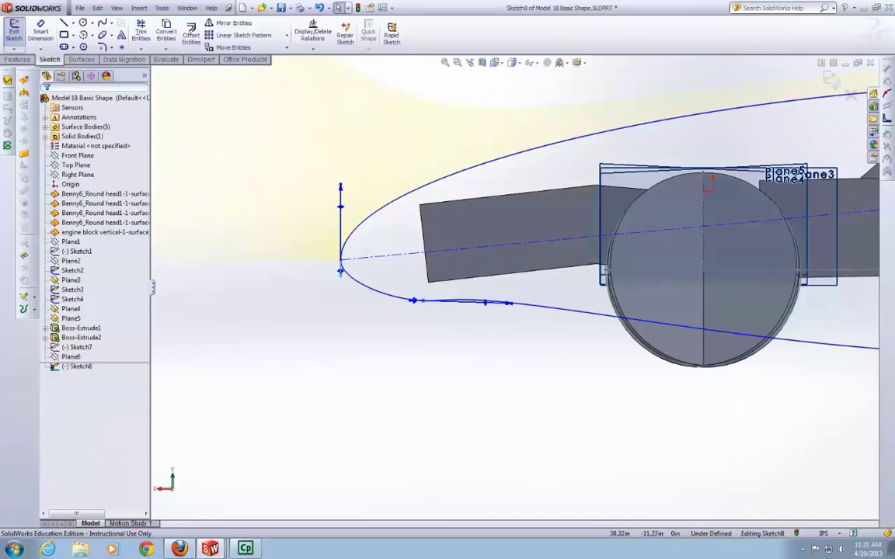
# Step: Level the lower spline's tangent handle at the rear wheel, and shorten the one under the nose with its direction set to -180°
pyautogui.scroll(5, 725, 321)
pyautogui.scroll(-3, 837, 302)
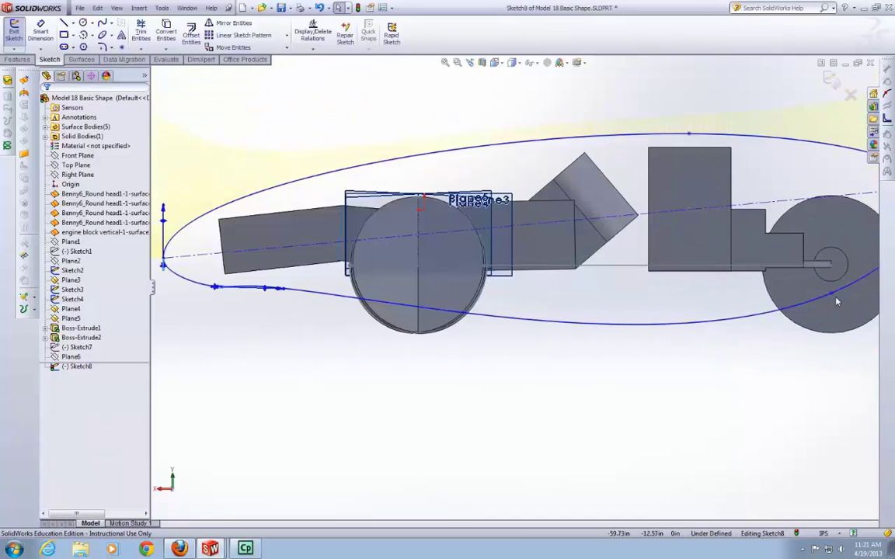
pyautogui.click(831, 299)
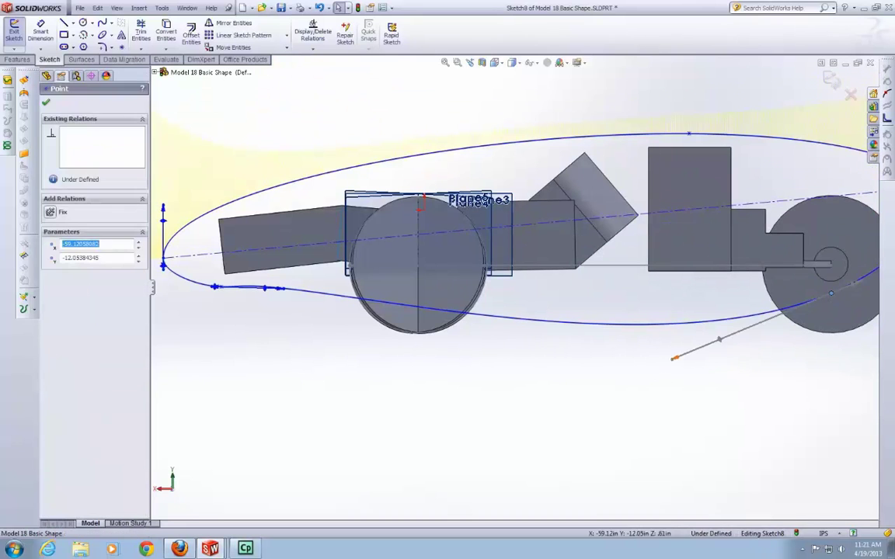
pyautogui.moveTo(672, 359); pyautogui.dragTo(751, 295)
pyautogui.moveTo(275, 288); pyautogui.dragTo(237, 287)
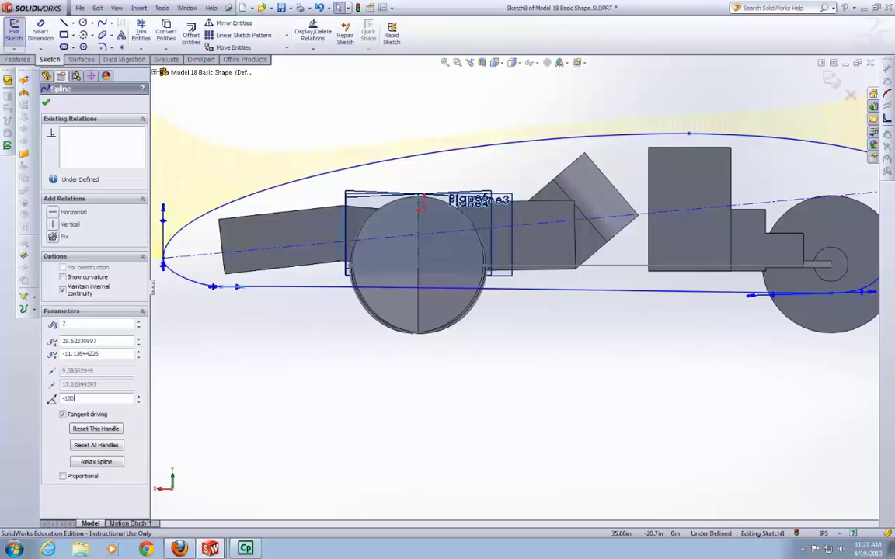
pyautogui.press('Return')
pyautogui.click(293, 355)
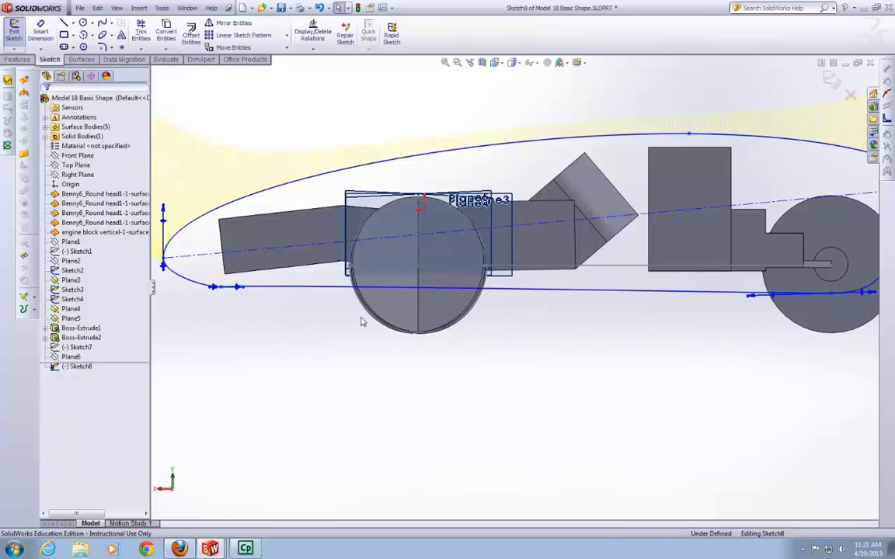
# Step: Show the curvature combs on the lower spline
pyautogui.click(317, 291)
pyautogui.rightClick(342, 380)
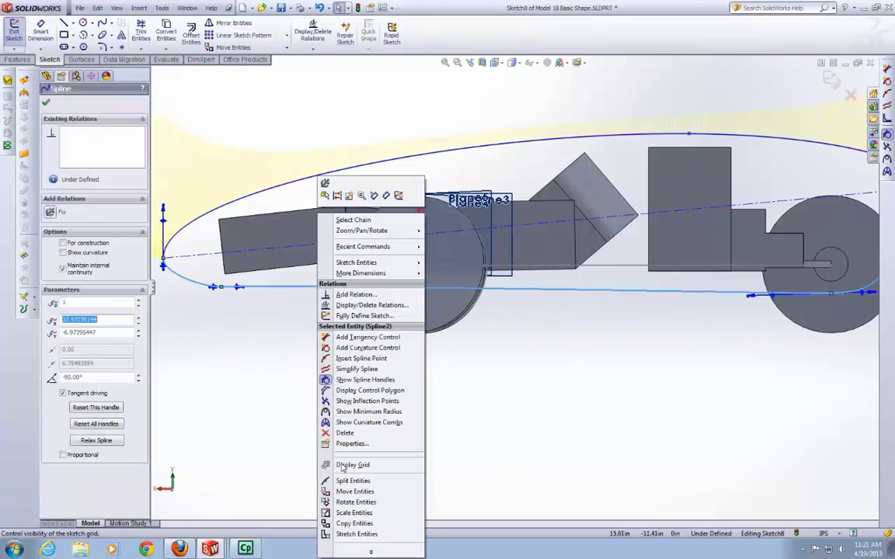
pyautogui.click(337, 433)
pyautogui.scroll(3, 332, 430)
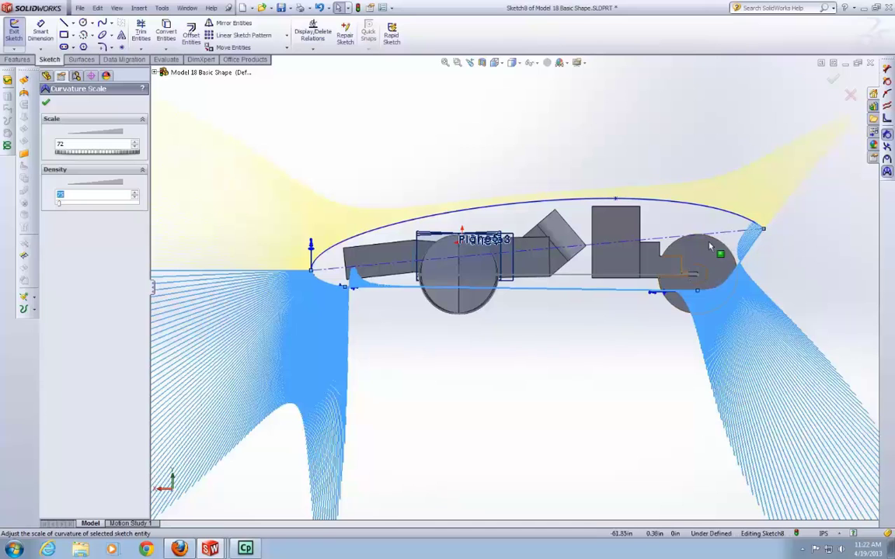
pyautogui.press('Escape')
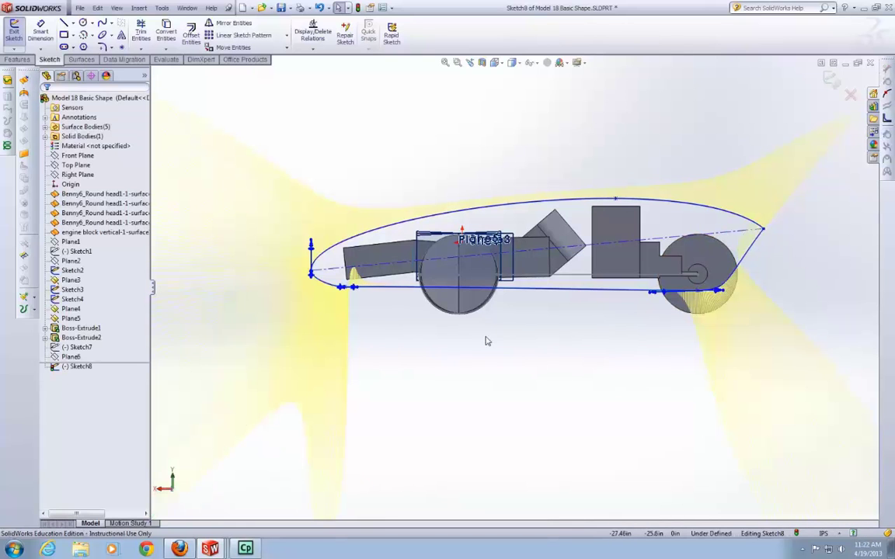
# Step: Hide the curvature combs on the upper spline
pyautogui.click(347, 241)
pyautogui.rightClick(349, 241)
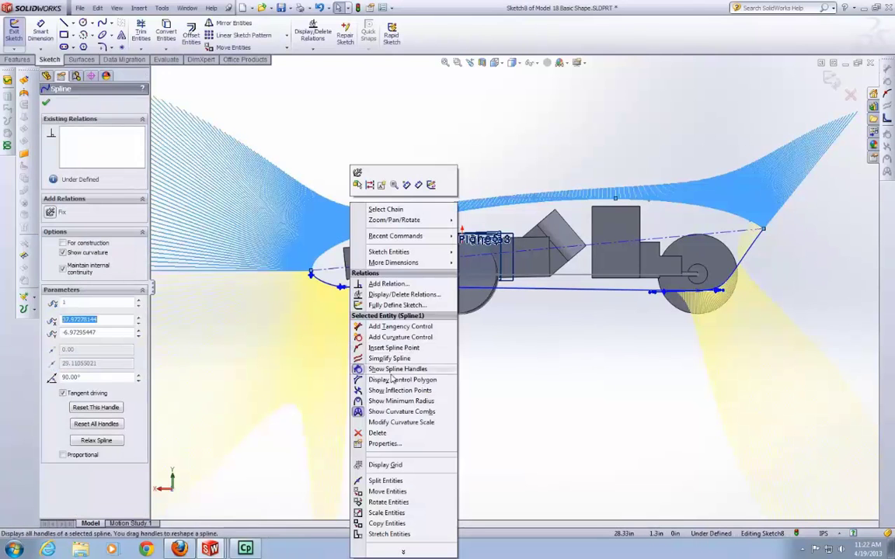
pyautogui.click(392, 414)
pyautogui.press('Escape')
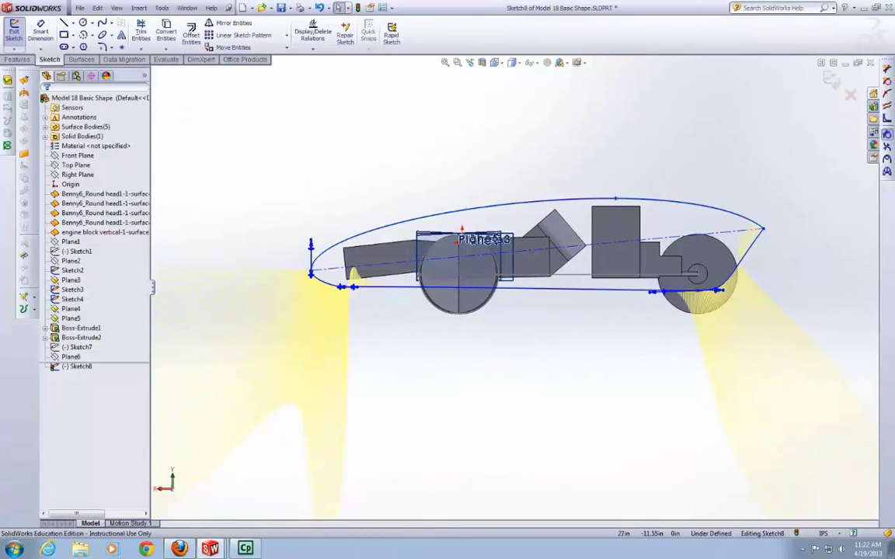
# Step: Tilt the tangent handle at the lower spline's second point, under the nose, to a direction of about -174.4°
pyautogui.scroll(-3, 314, 294)
pyautogui.scroll(-3, 327, 286)
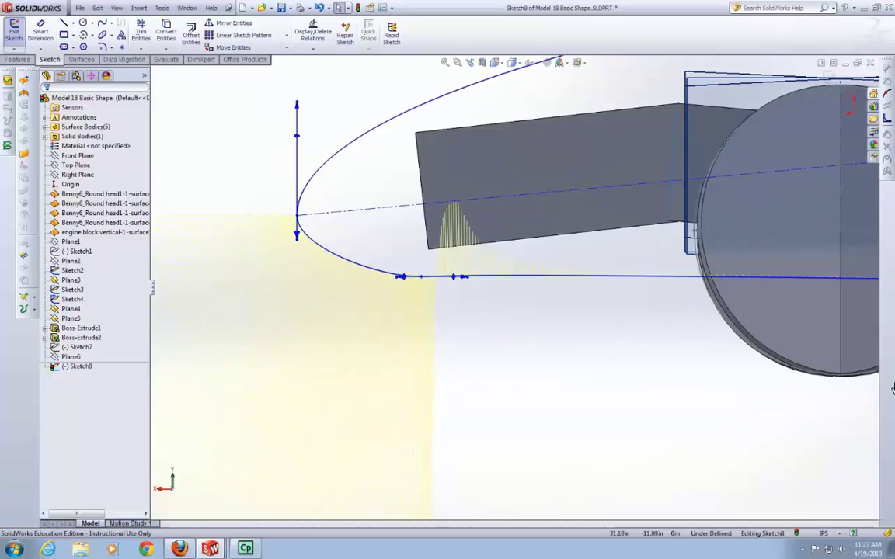
pyautogui.moveTo(397, 277); pyautogui.dragTo(393, 270)
pyautogui.moveTo(460, 285); pyautogui.dragTo(463, 280)
pyautogui.scroll(5, 503, 352)
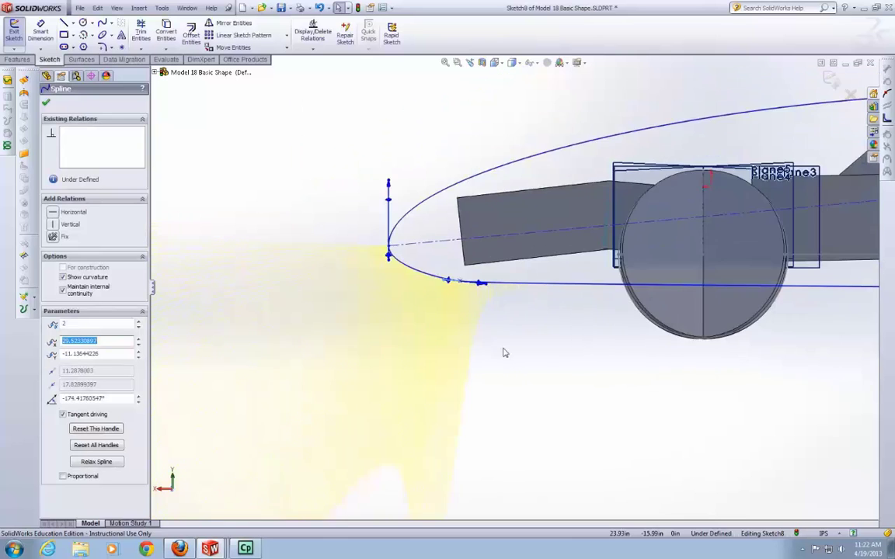
pyautogui.scroll(-3, 504, 353)
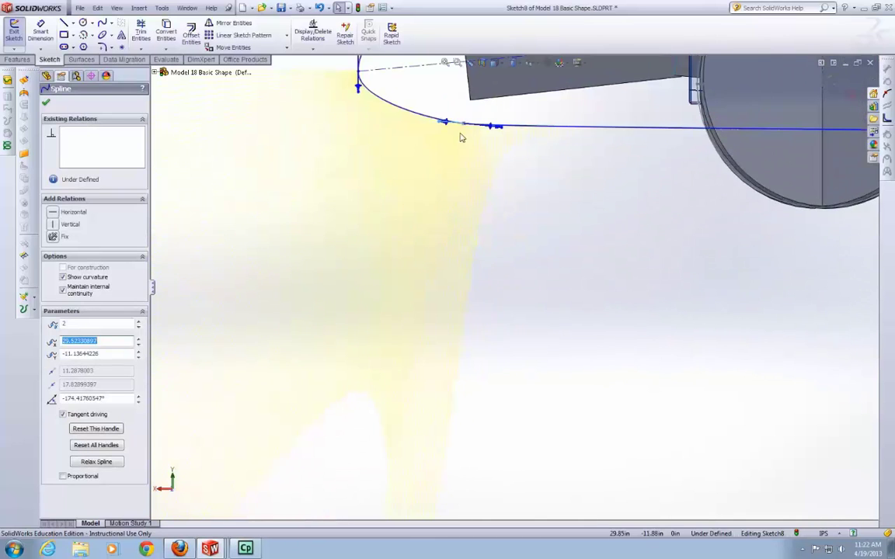
pyautogui.scroll(3, 475, 136)
pyautogui.click(526, 243)
# Step: Set the tangent direction at the lower spline's rear wheel point to 180°
pyautogui.scroll(1, 651, 236)
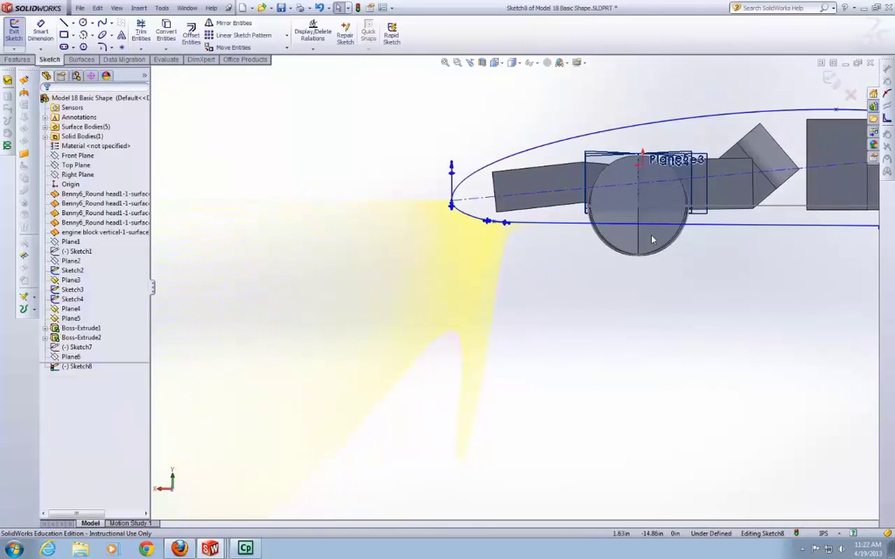
pyautogui.scroll(4, 486, 226)
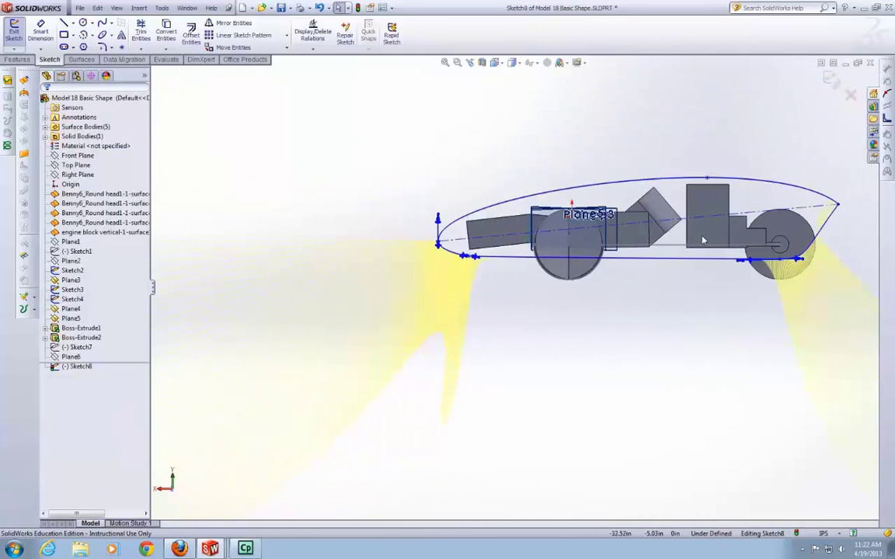
pyautogui.scroll(-3, 631, 211)
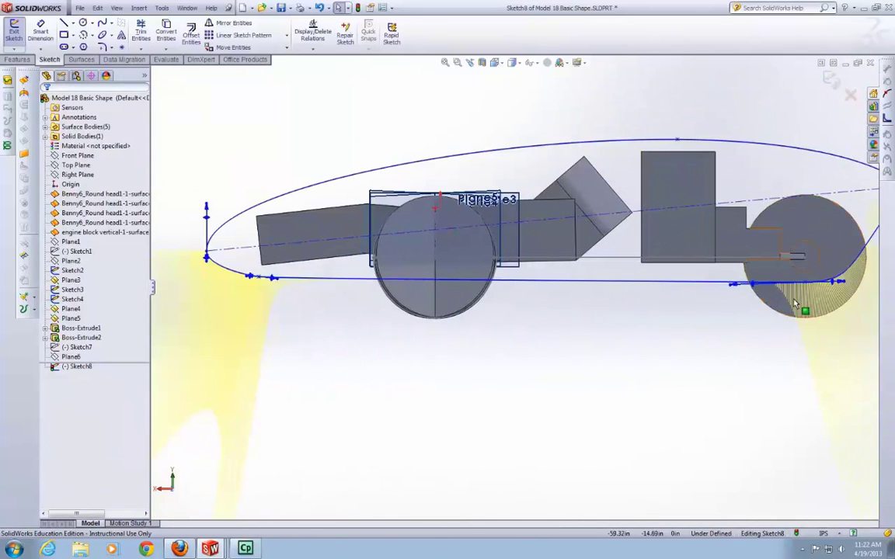
pyautogui.scroll(-2, 800, 303)
pyautogui.click(672, 277)
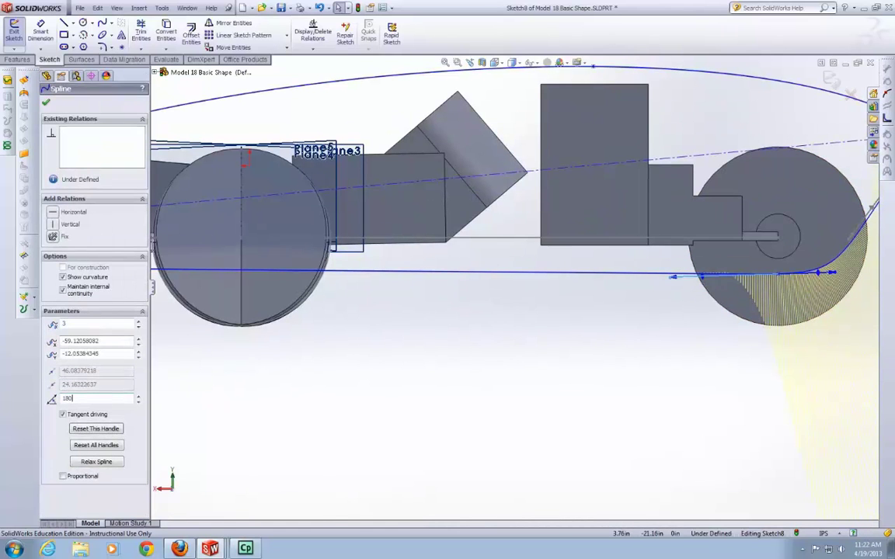
pyautogui.press('Return')
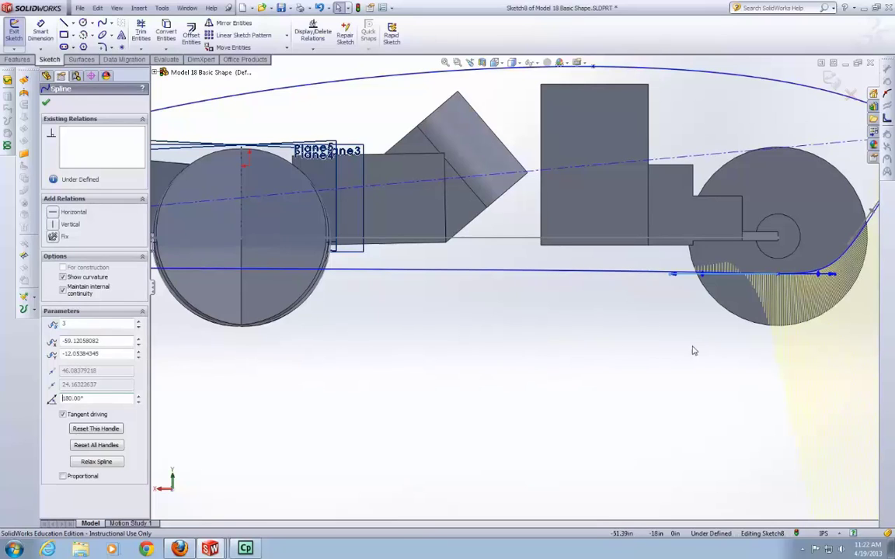
pyautogui.click(667, 362)
# Step: Examine the closed profile and its combs from the tail to the nose, and return to a view normal to Plane6
pyautogui.scroll(3, 667, 364)
pyautogui.scroll(-3, 722, 239)
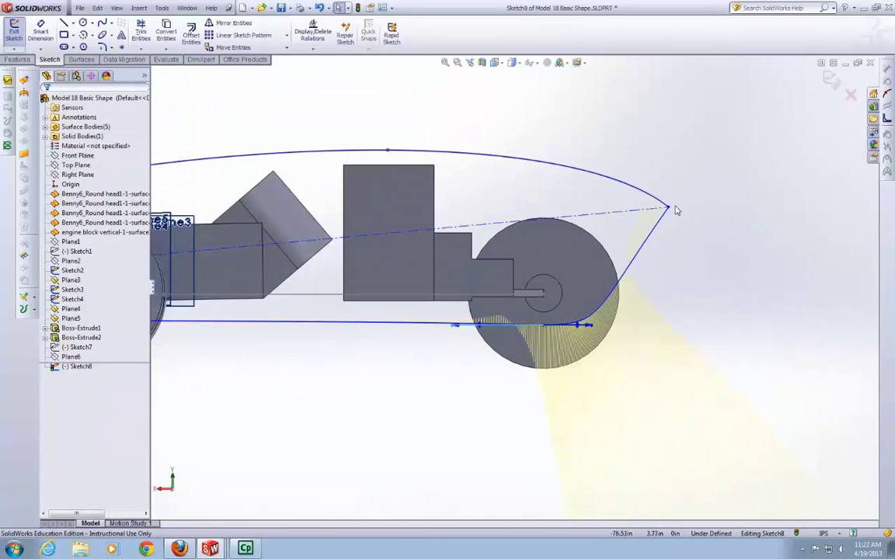
pyautogui.moveTo(702, 233); pyautogui.dragTo(666, 352, button='middle')
pyautogui.scroll(5, 666, 350)
pyautogui.moveTo(544, 356); pyautogui.dragTo(547, 470, button='middle')
pyautogui.moveTo(497, 356); pyautogui.dragTo(486, 356, button='middle')
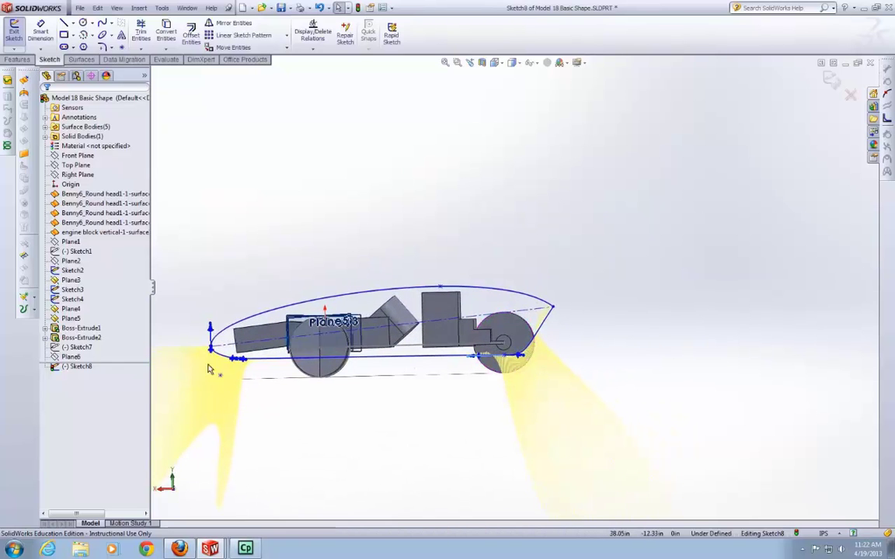
pyautogui.rightClick(74, 356)
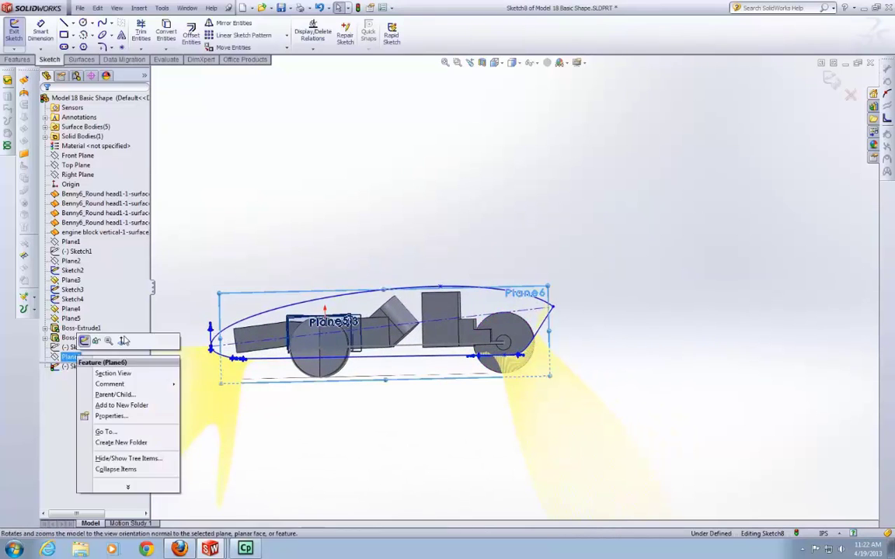
pyautogui.click(114, 343)
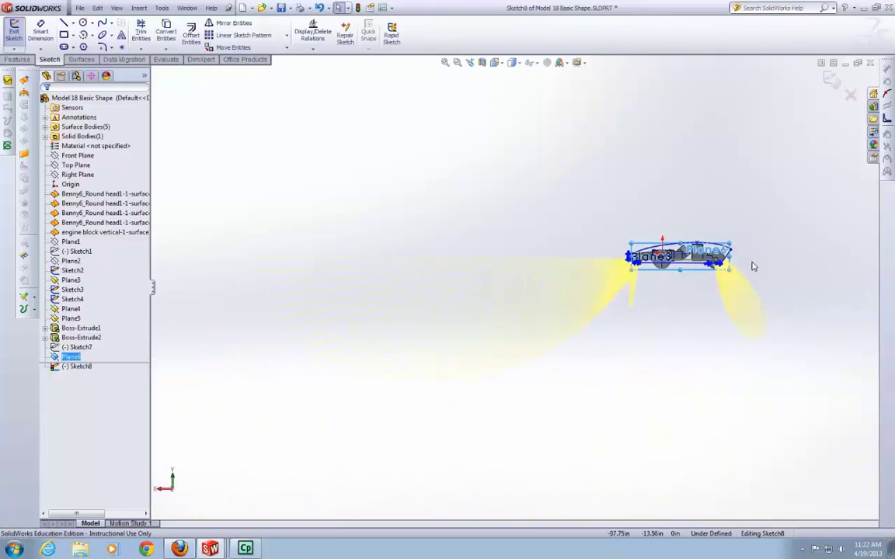
pyautogui.scroll(-8, 752, 267)
pyautogui.click(575, 347)
pyautogui.scroll(-2, 682, 226)
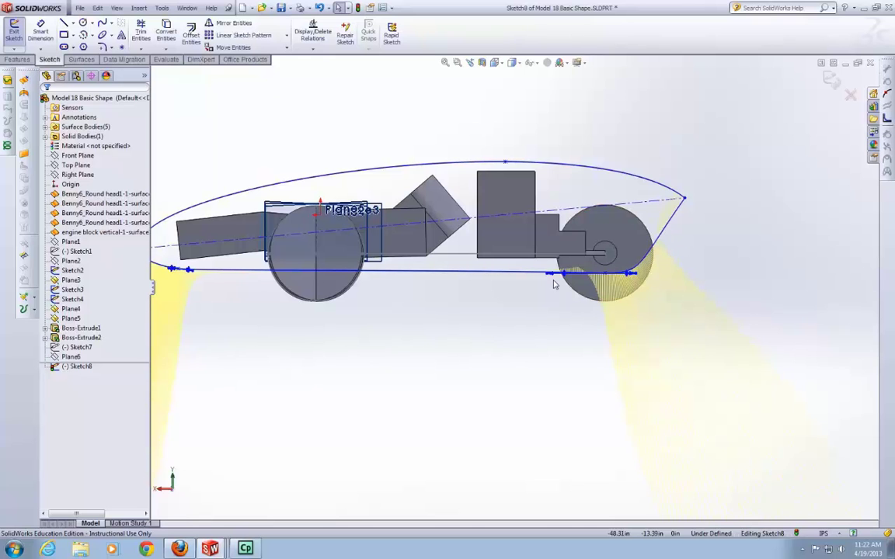
pyautogui.scroll(3, 389, 298)
pyautogui.scroll(-2, 300, 284)
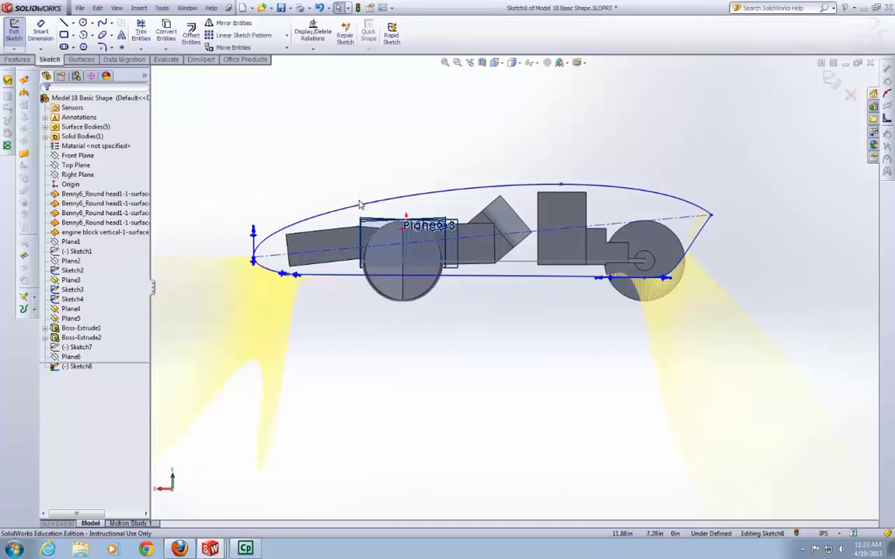
# Step: Exit the profile sketch and hide the remaining curvature combs on its lower spline
pyautogui.click(274, 272)
pyautogui.click(833, 81)
pyautogui.click(658, 163)
pyautogui.rightClick(317, 278)
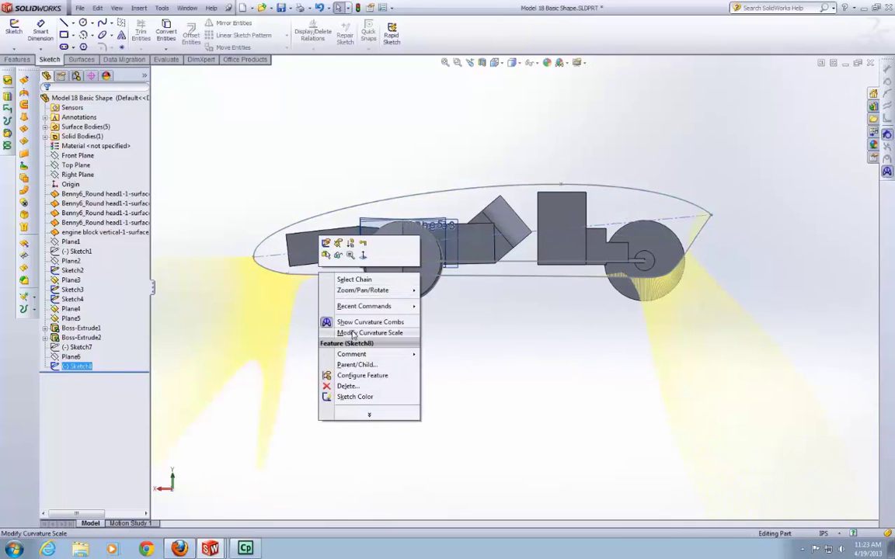
pyautogui.click(345, 320)
pyautogui.click(82, 59)
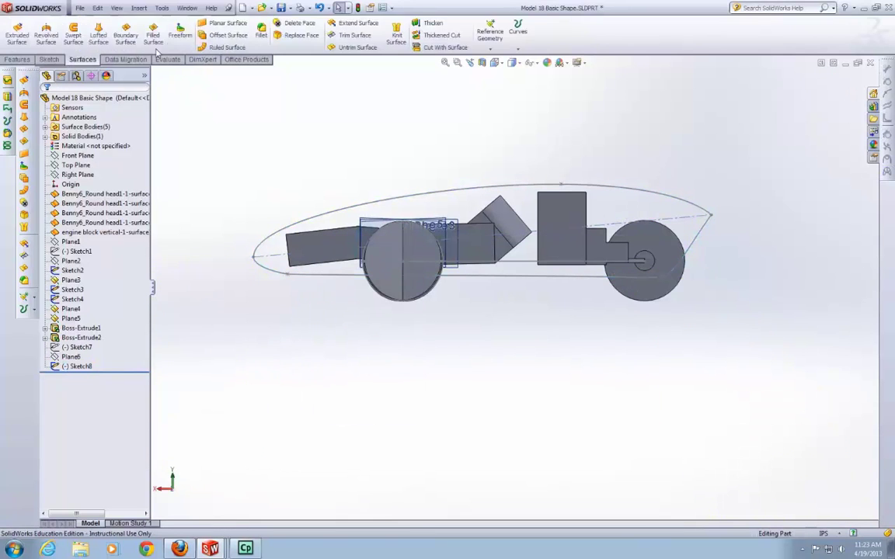
# Step: Create a reference plane through the profile's nose point, parallel to the Top Plane
pyautogui.click(489, 35)
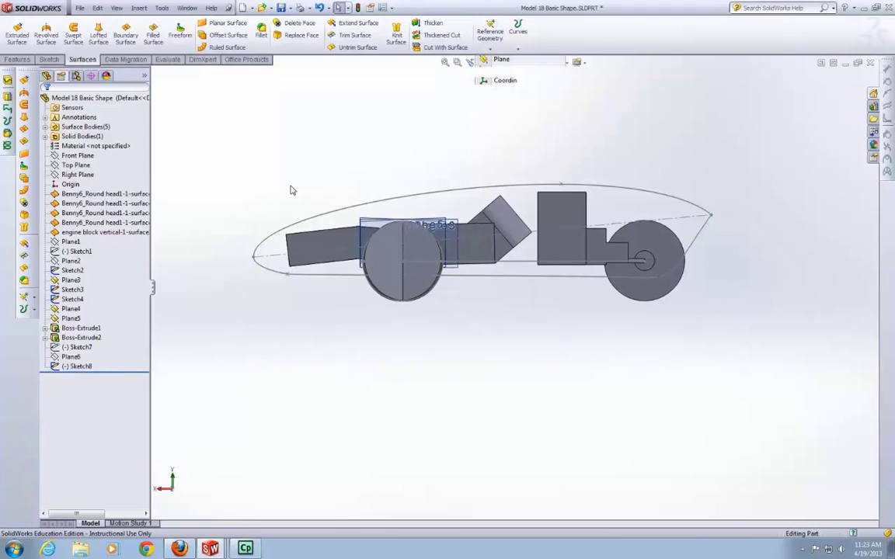
pyautogui.moveTo(223, 176); pyautogui.dragTo(230, 204, button='middle')
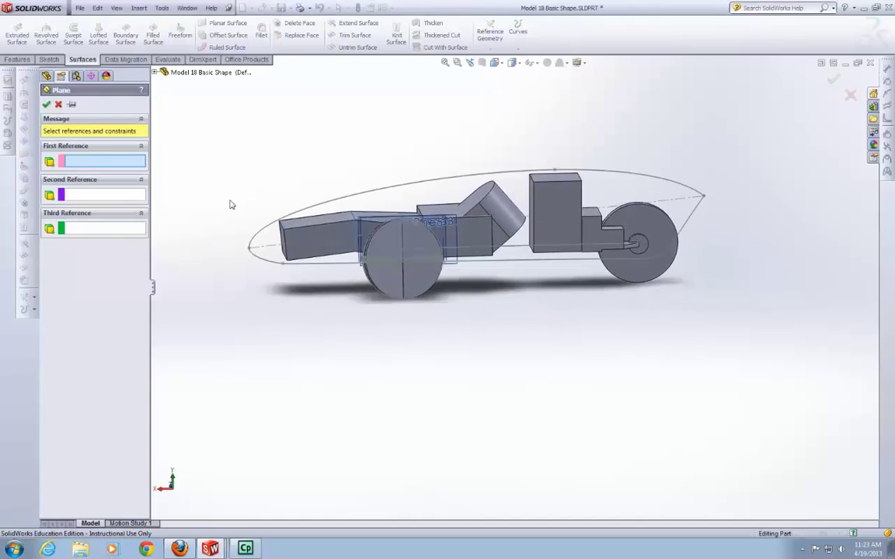
pyautogui.click(250, 248)
pyautogui.click(154, 72)
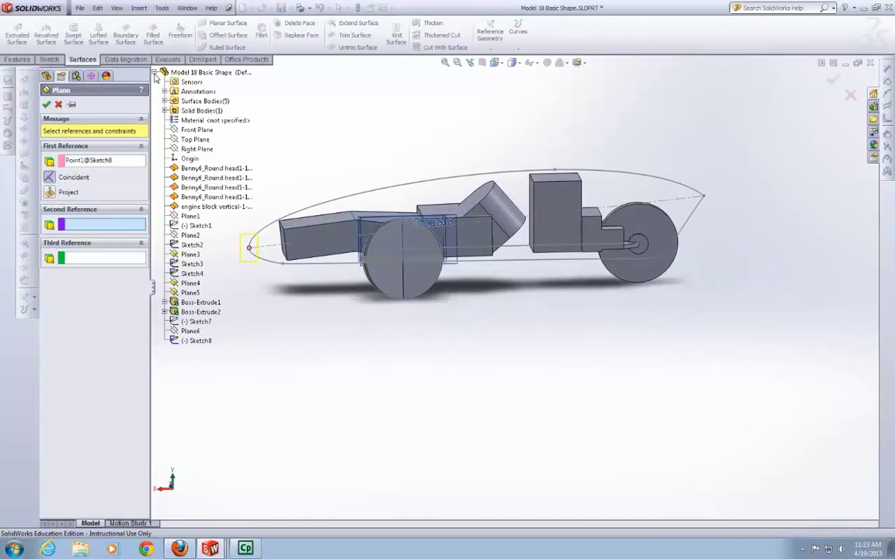
pyautogui.click(193, 140)
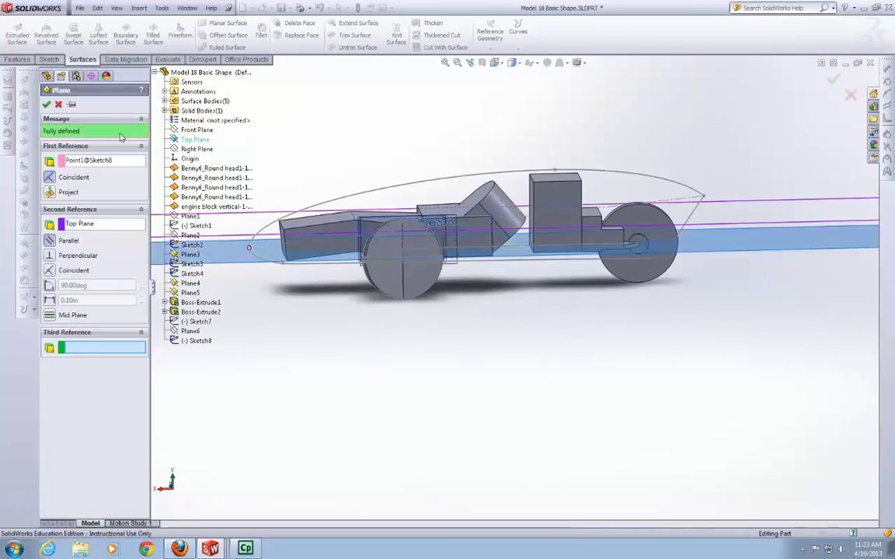
pyautogui.click(47, 104)
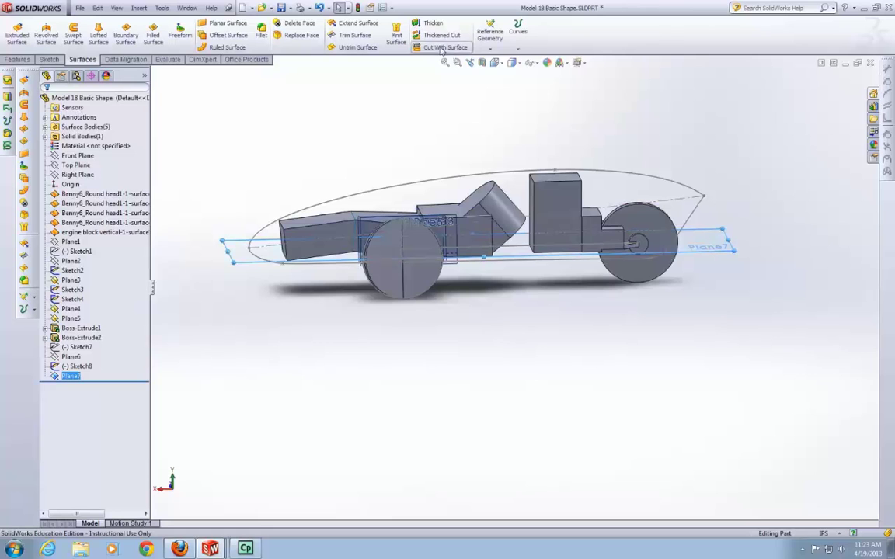
# Step: Create a second reference plane parallel to Plane7 through the profile's tail point
pyautogui.click(497, 51)
pyautogui.click(501, 58)
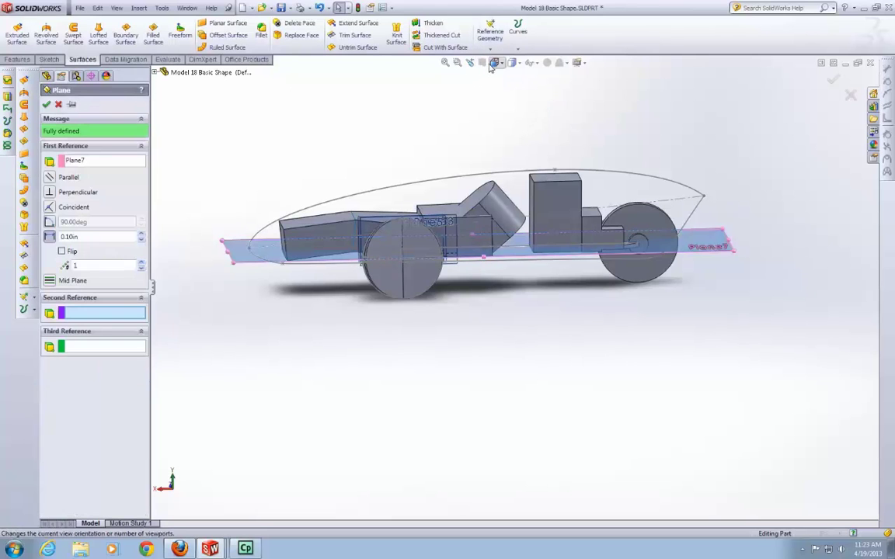
pyautogui.click(702, 197)
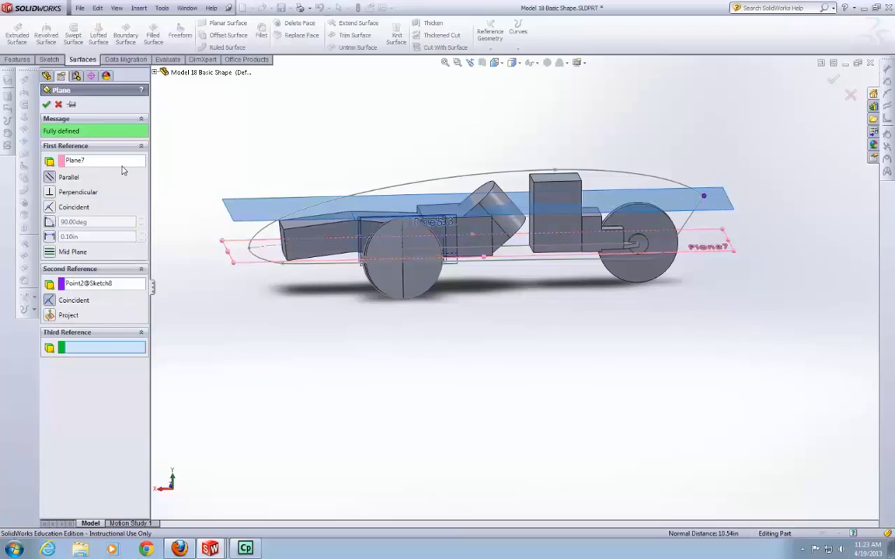
pyautogui.click(116, 160)
pyautogui.click(114, 283)
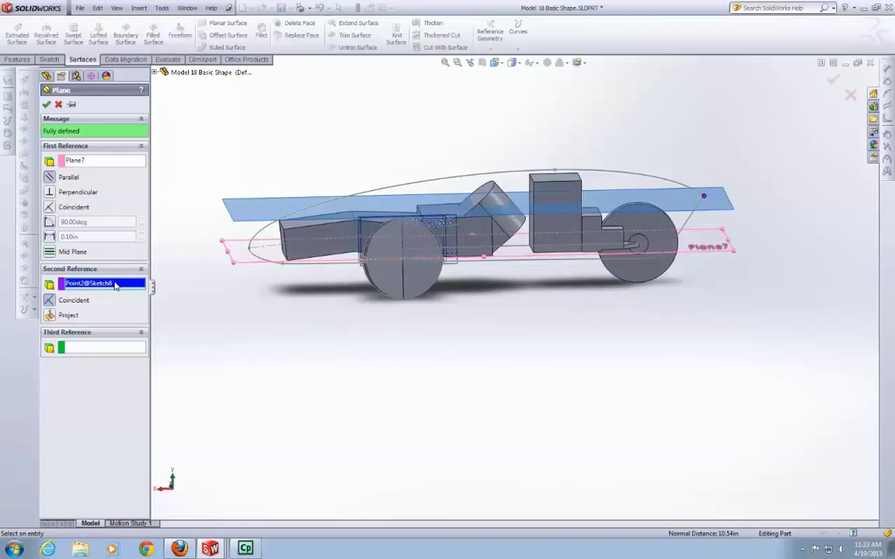
pyautogui.click(47, 105)
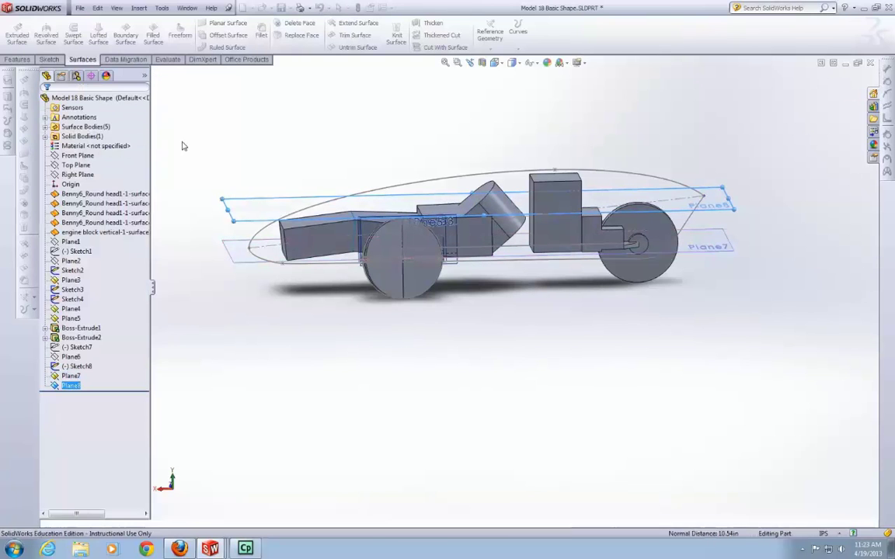
# Step: Start a sketch on Plane7, the plane through the nose point, and hide Plane8
pyautogui.rightClick(245, 209)
pyautogui.click(214, 247)
pyautogui.rightClick(237, 250)
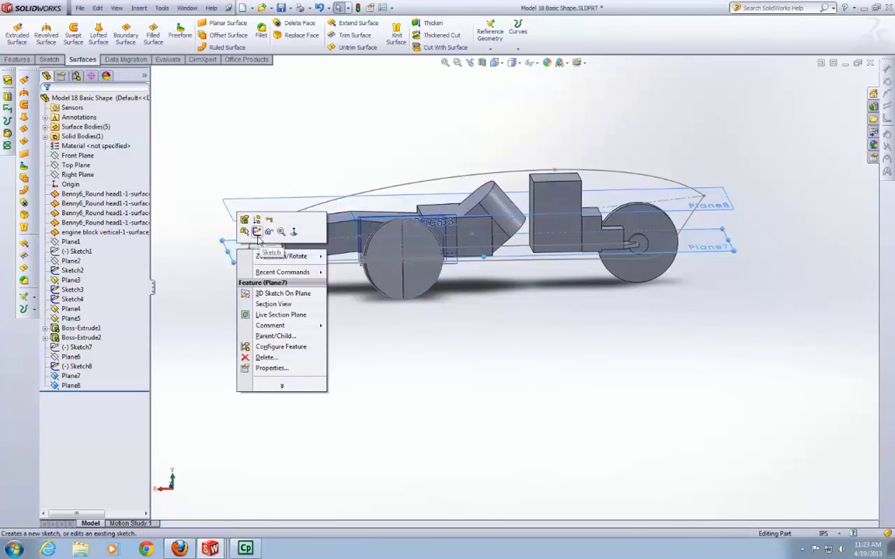
pyautogui.click(257, 231)
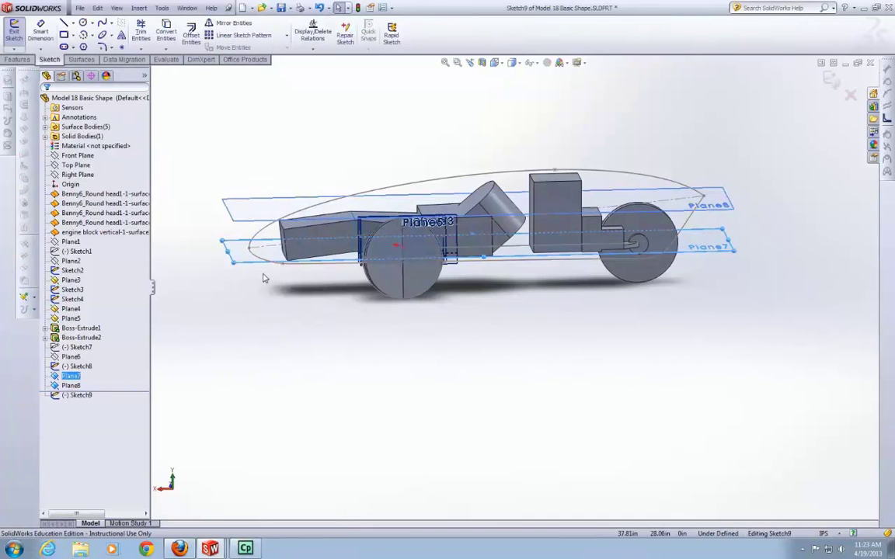
pyautogui.moveTo(263, 278); pyautogui.dragTo(271, 323, button='middle')
pyautogui.rightClick(272, 318)
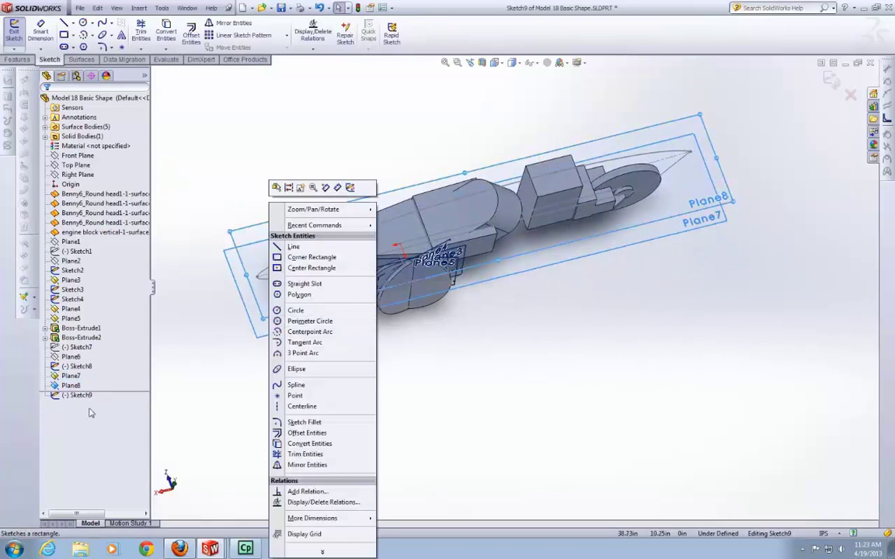
pyautogui.click(71, 386)
pyautogui.rightClick(71, 386)
pyautogui.click(87, 372)
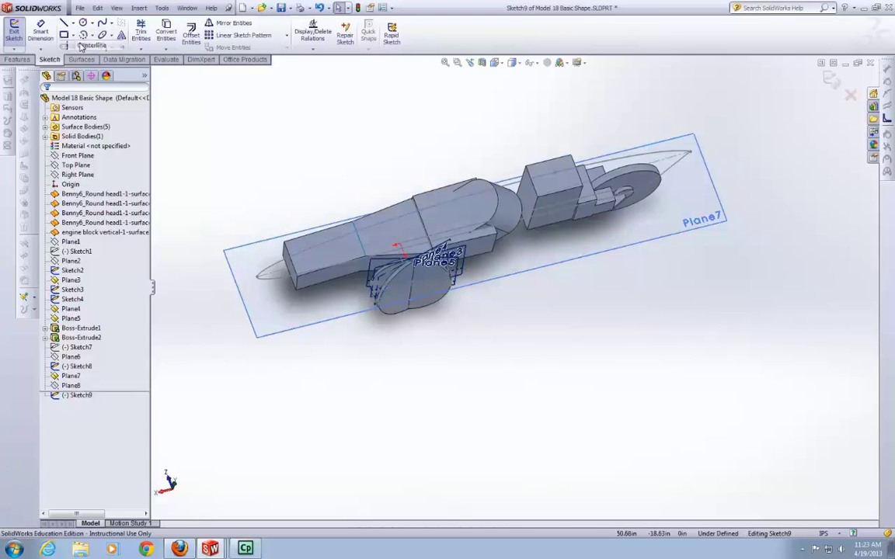
# Step: Sketch a construction line about 4.11 in long across the nose point, perpendicular to the profile's centerline
pyautogui.click(258, 276)
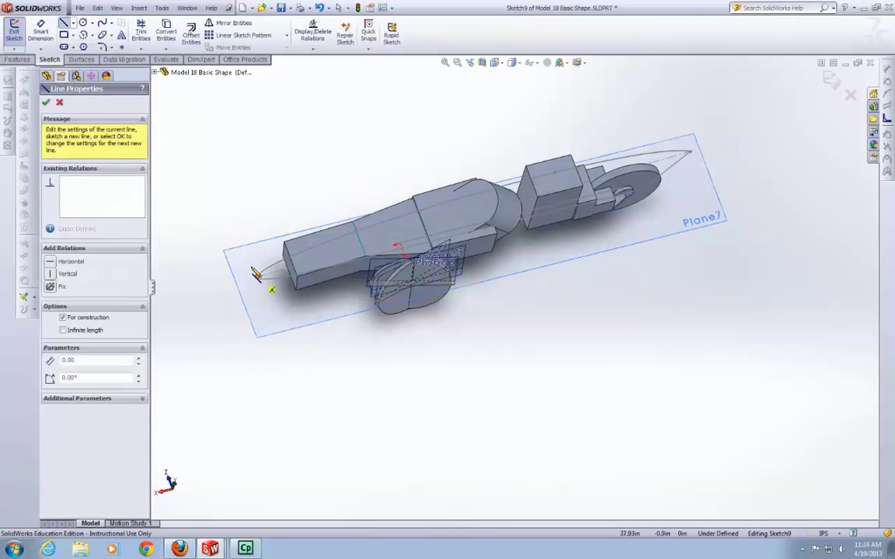
pyautogui.click(251, 264)
pyautogui.click(261, 286)
pyautogui.press('Escape')
pyautogui.press('Escape')
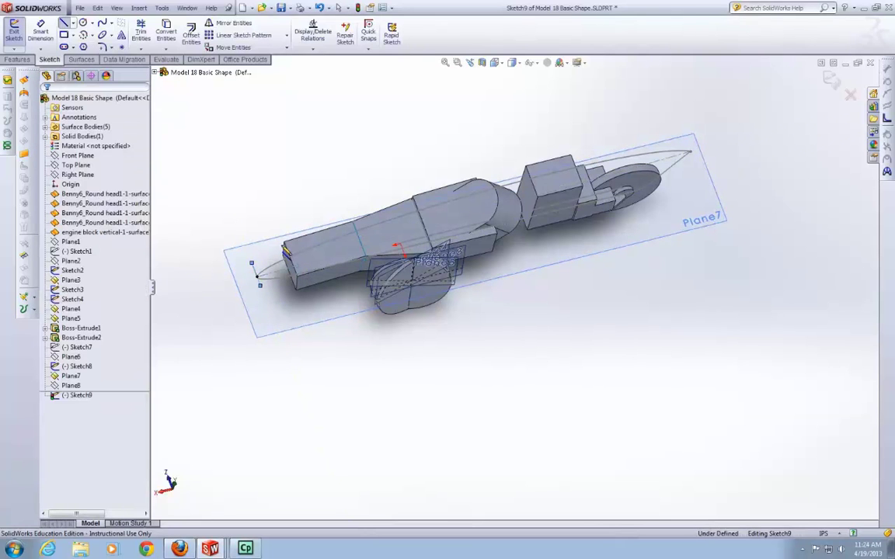
pyautogui.moveTo(282, 211)
pyautogui.mouseDown(button='middle')
pyautogui.moveTo(404, 225)
pyautogui.moveTo(280, 191)
pyautogui.mouseUp(button='middle')
pyautogui.click(251, 232)
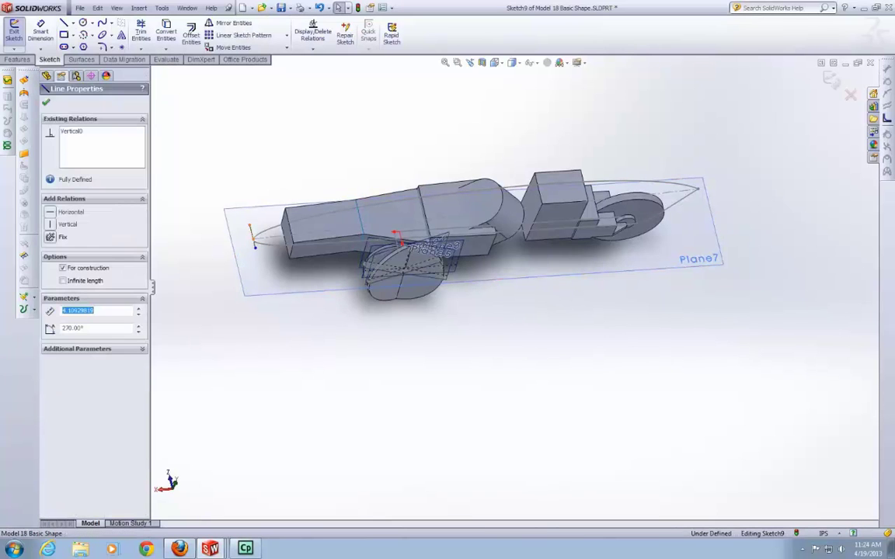
pyautogui.scroll(-2, 282, 233)
pyautogui.keyDown('ctrl'); pyautogui.click(303, 242); pyautogui.keyUp('ctrl')
pyautogui.keyDown('ctrl'); pyautogui.click(304, 247); pyautogui.keyUp('ctrl')
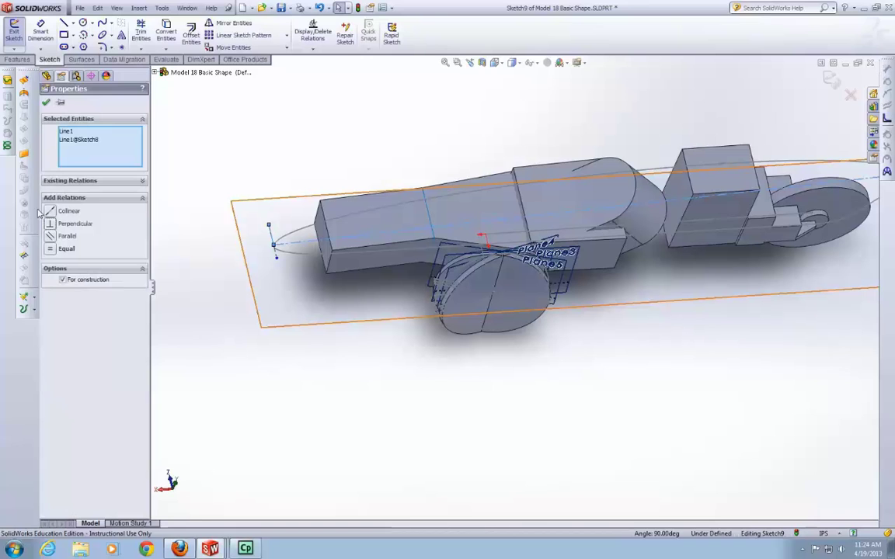
pyautogui.click(46, 102)
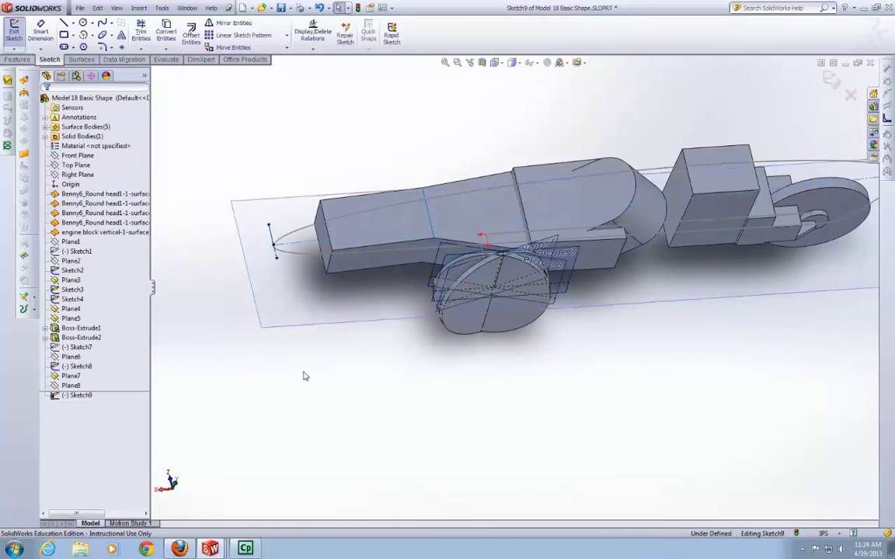
# Step: Exit the nose sketch and display Plane8 in place of Plane7
pyautogui.scroll(2, 320, 338)
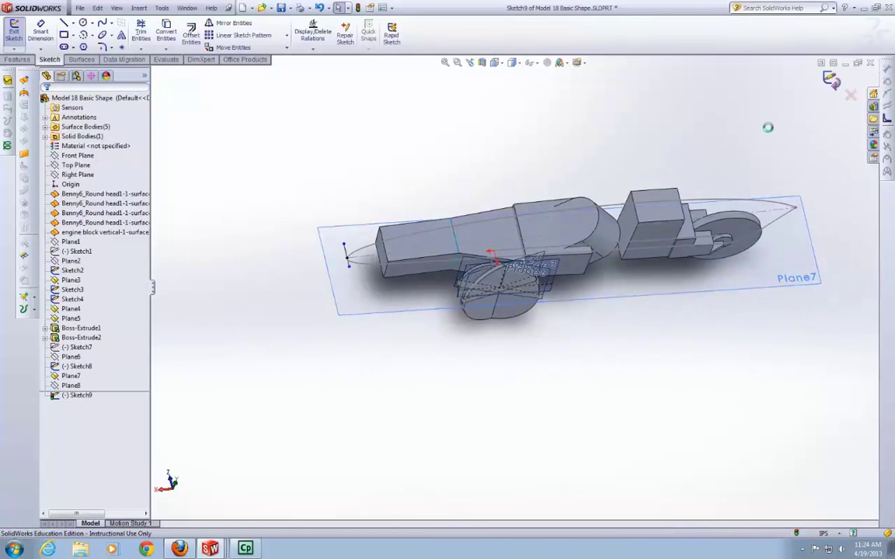
pyautogui.rightClick(376, 299)
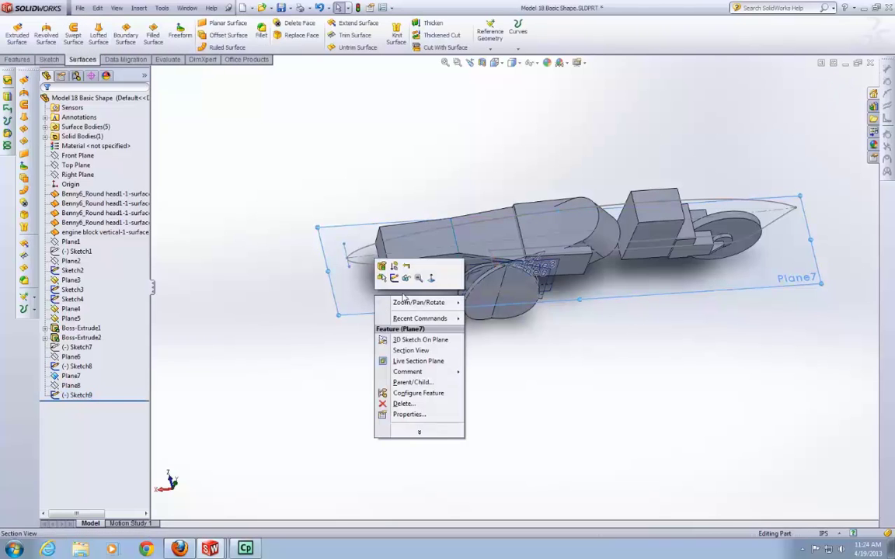
pyautogui.rightClick(74, 385)
pyautogui.click(73, 387)
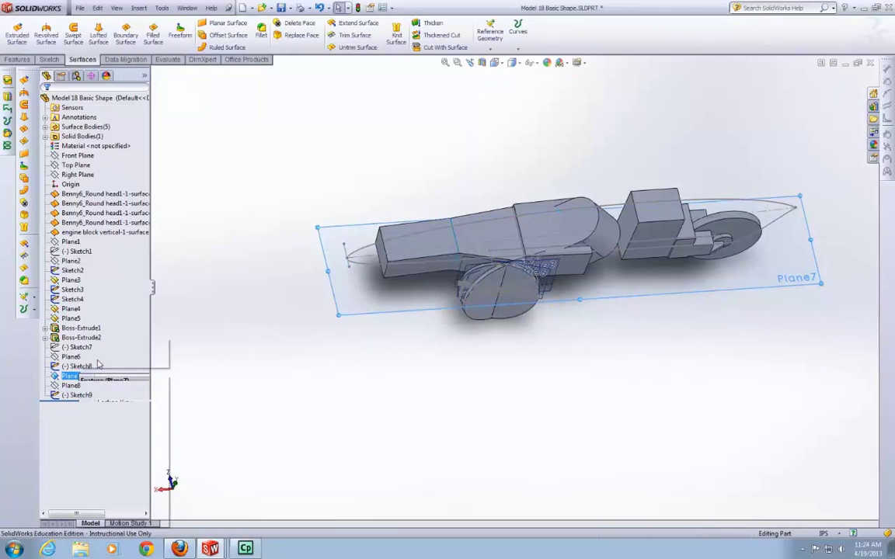
pyautogui.rightClick(74, 386)
pyautogui.click(94, 362)
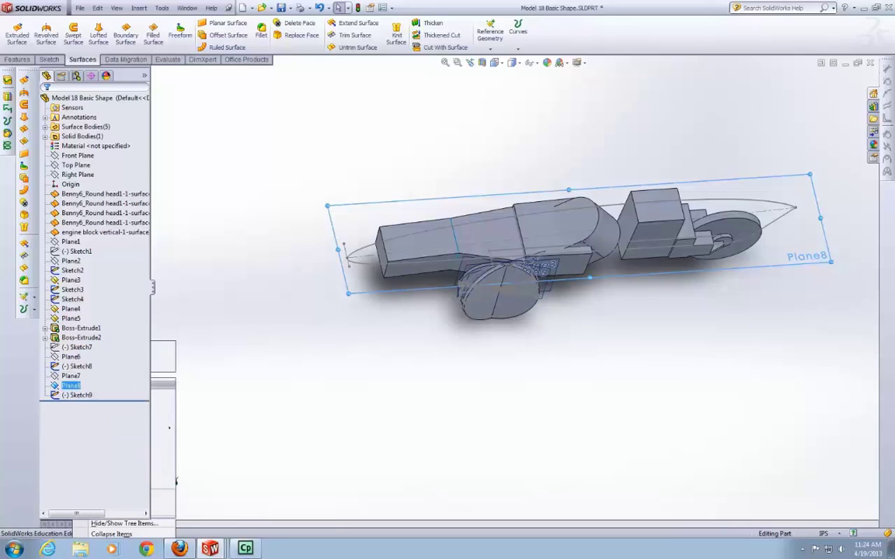
# Step: In a new sketch on Plane8, draw a short construction line across the tail point, perpendicular to the profile's centerline
pyautogui.scroll(6, 515, 288)
pyautogui.scroll(-7, 601, 288)
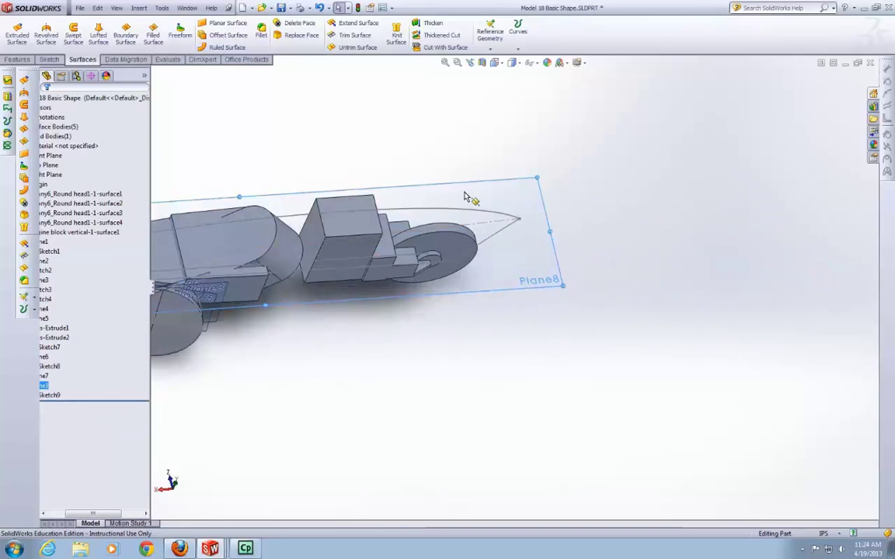
pyautogui.click(49, 60)
pyautogui.click(72, 23)
pyautogui.click(80, 40)
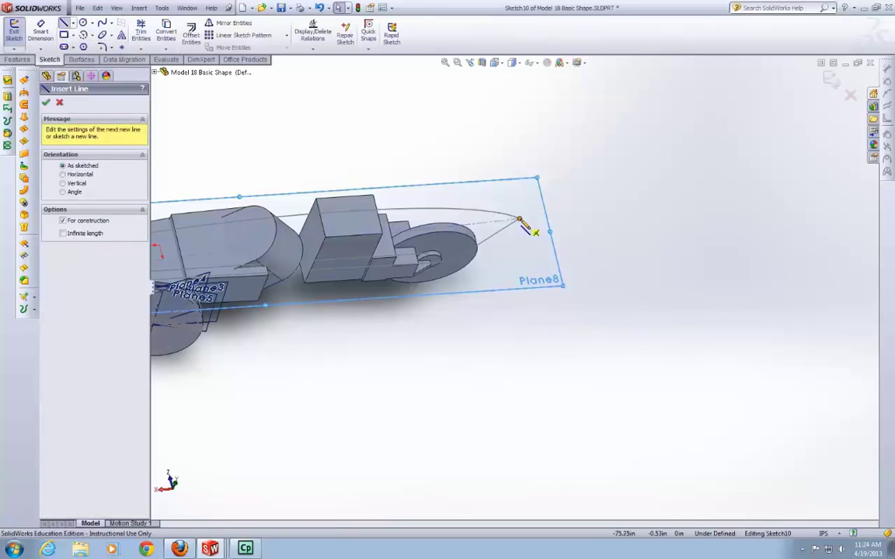
pyautogui.click(519, 220)
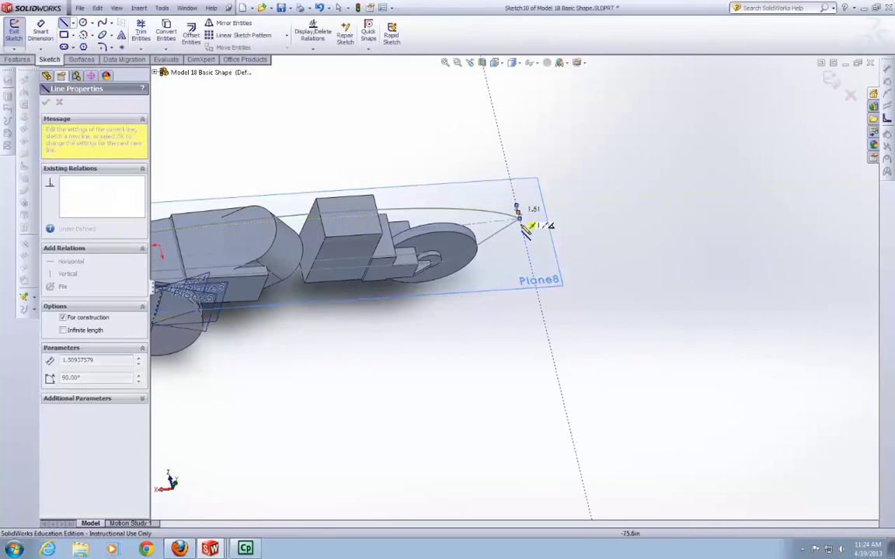
pyautogui.press('Escape')
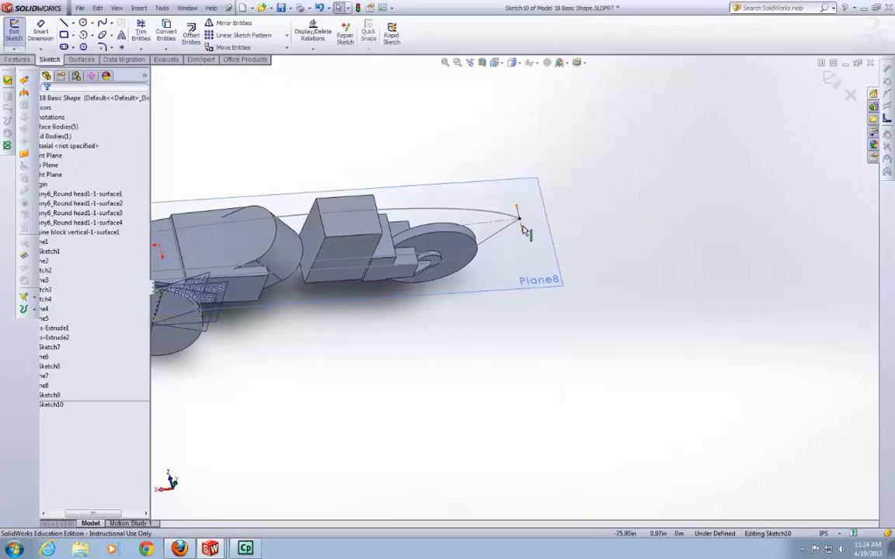
pyautogui.click(523, 229)
pyautogui.keyDown('ctrl'); pyautogui.click(257, 223); pyautogui.keyUp('ctrl')
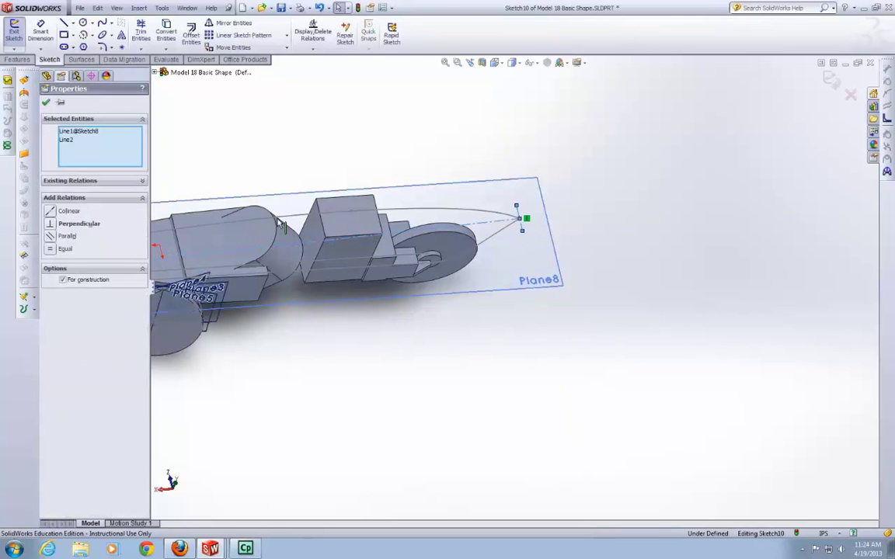
pyautogui.click(46, 102)
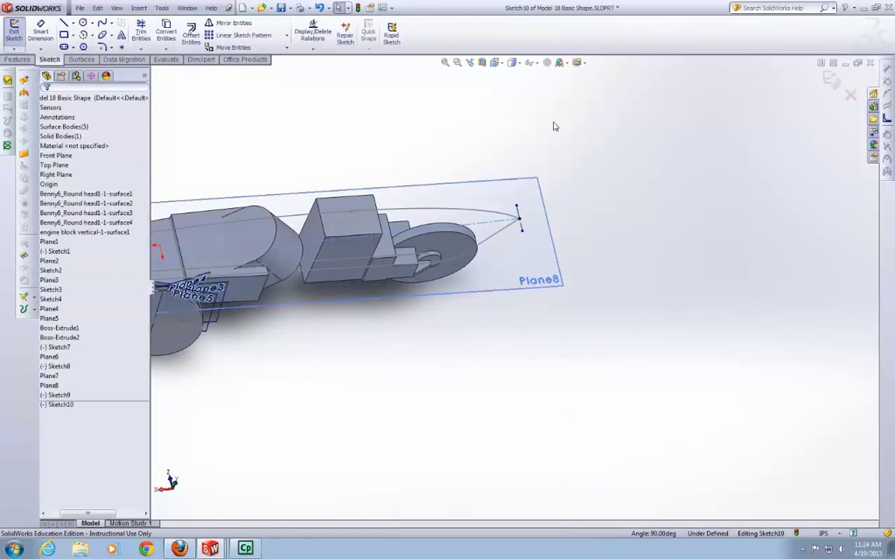
# Step: Exit the tail sketch and hide Plane8
pyautogui.scroll(-3, 536, 210)
pyautogui.scroll(3, 528, 226)
pyautogui.click(830, 77)
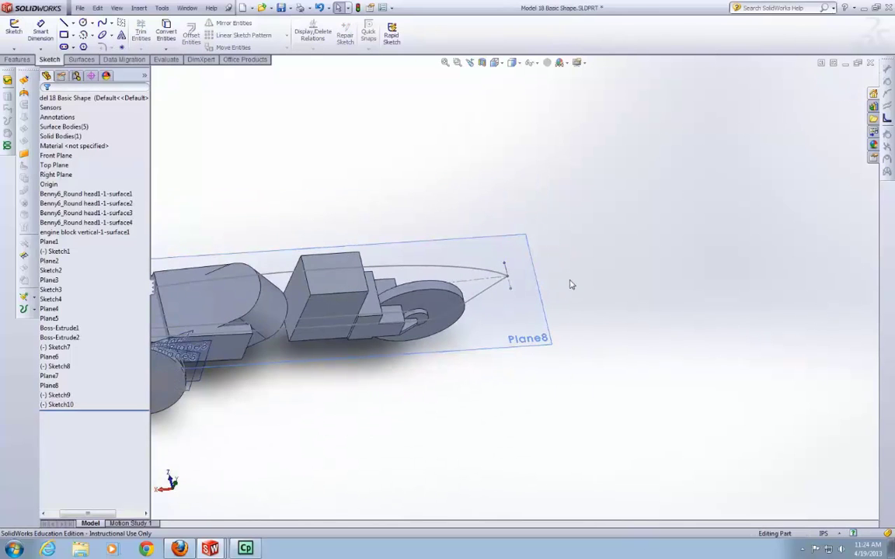
pyautogui.click(489, 319)
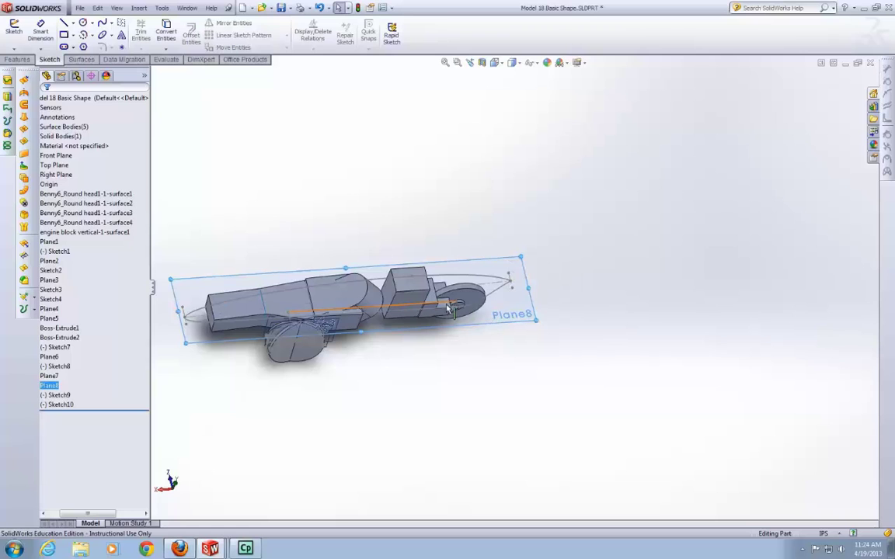
pyautogui.rightClick(490, 315)
pyautogui.click(522, 296)
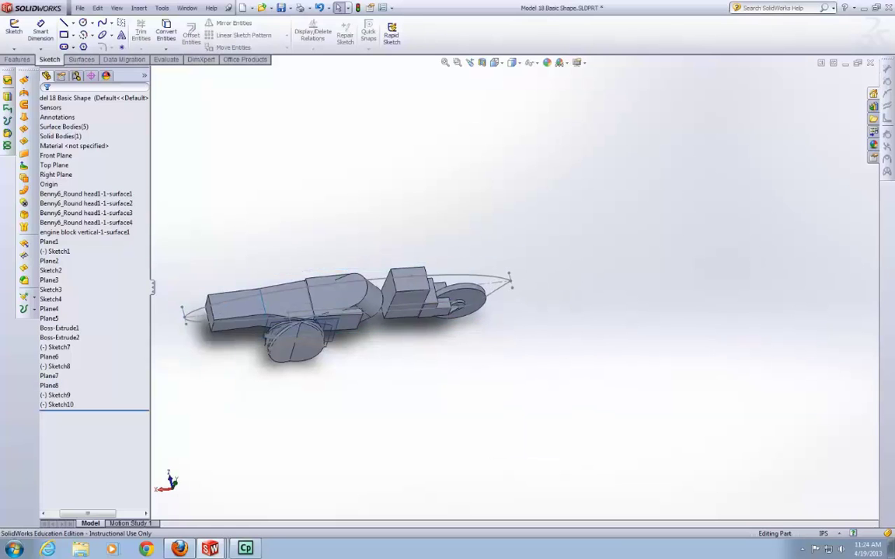
# Step: Create a reference plane coincident with the construction lines at the nose and tail of the body profile
pyautogui.moveTo(468, 363)
pyautogui.mouseDown(button='middle')
pyautogui.moveTo(466, 305)
pyautogui.moveTo(458, 309)
pyautogui.mouseUp(button='middle')
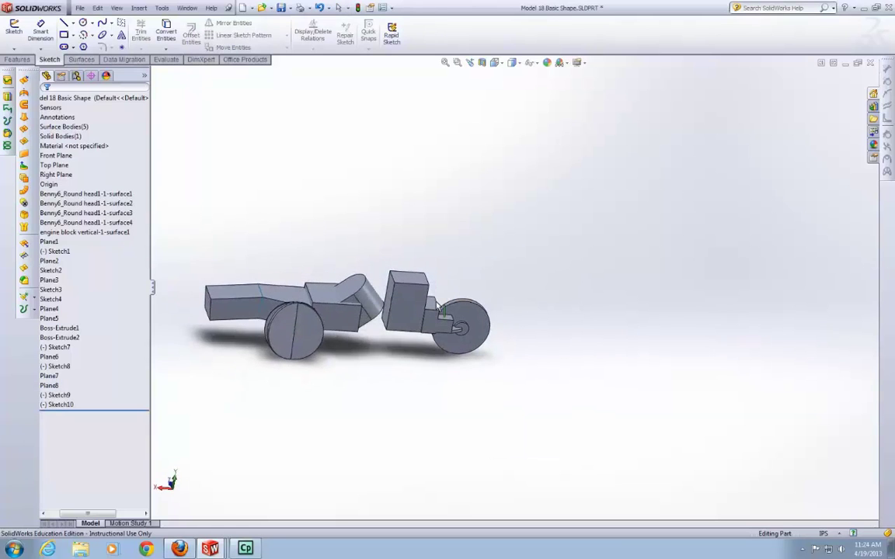
pyautogui.click(80, 60)
pyautogui.click(490, 32)
pyautogui.click(497, 59)
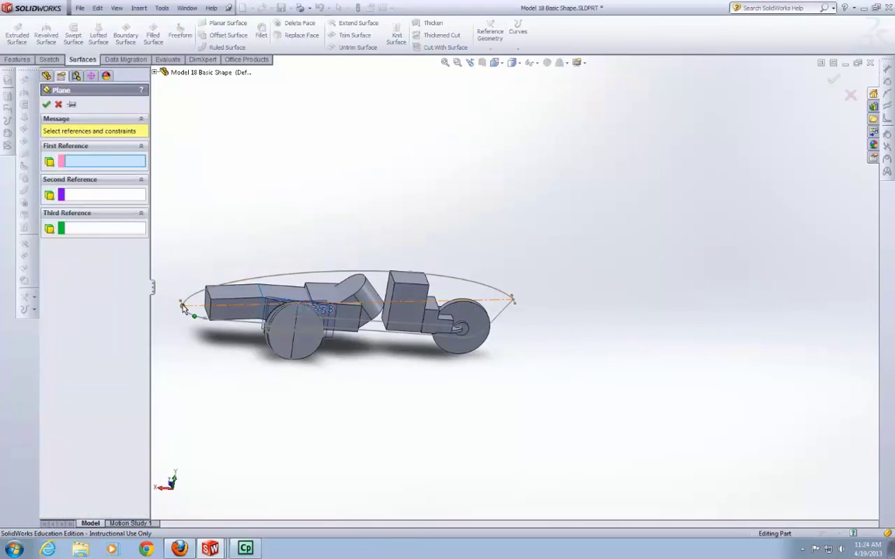
pyautogui.scroll(-3, 181, 308)
pyautogui.click(274, 305)
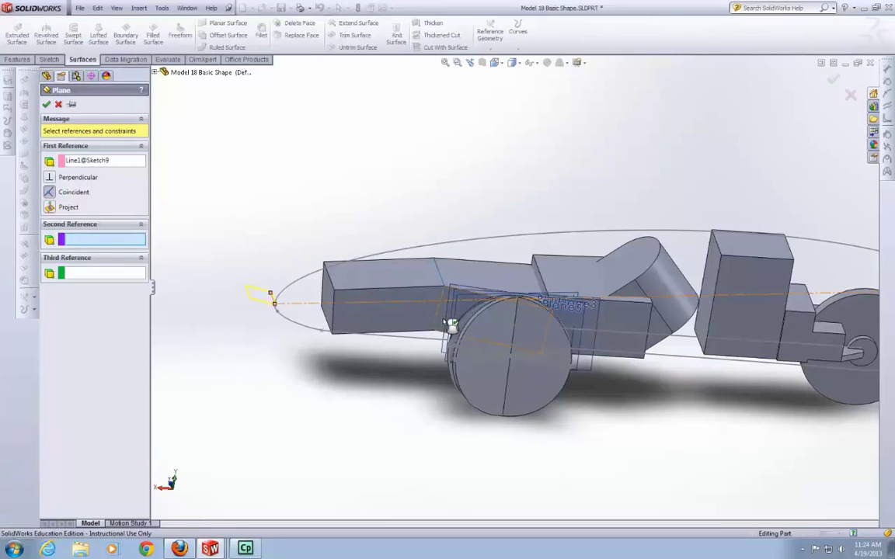
pyautogui.scroll(5, 502, 288)
pyautogui.scroll(-6, 669, 292)
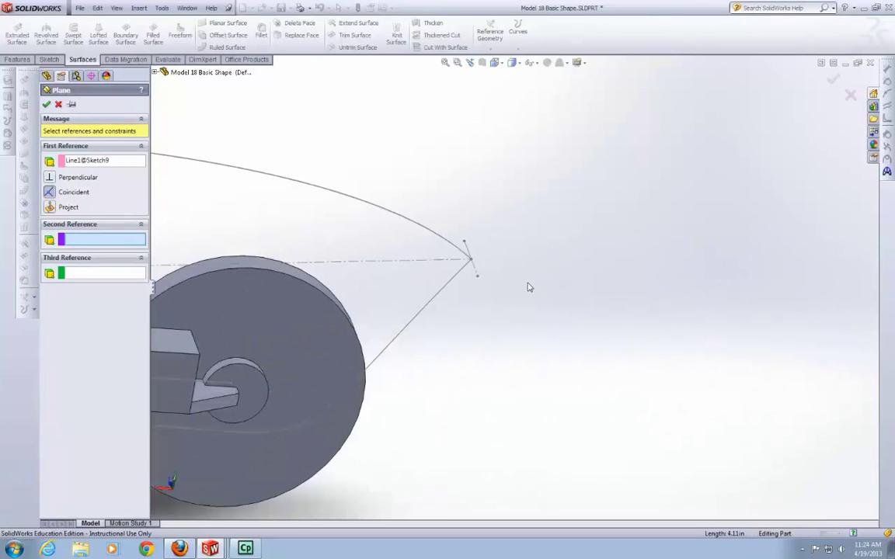
pyautogui.click(480, 276)
pyautogui.scroll(5, 469, 342)
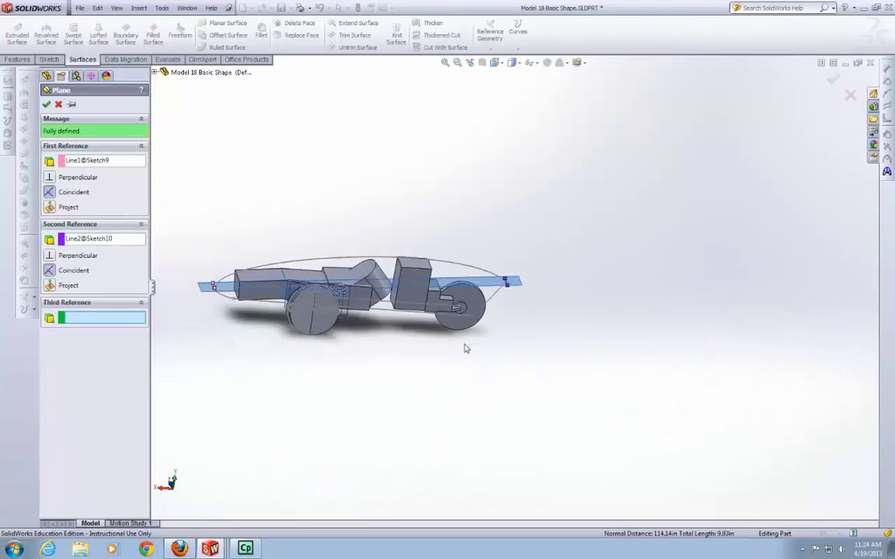
pyautogui.moveTo(267, 330); pyautogui.dragTo(271, 345, button='middle')
pyautogui.click(50, 106)
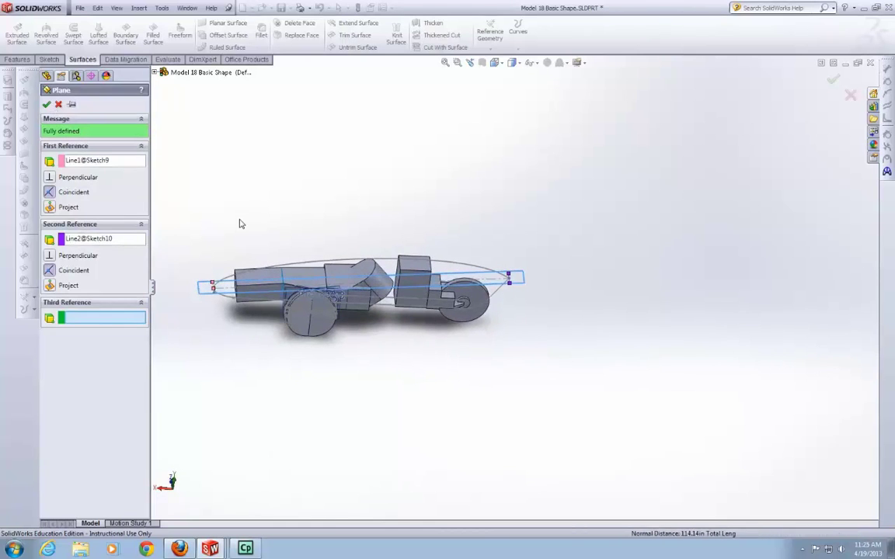
pyautogui.scroll(1, 514, 288)
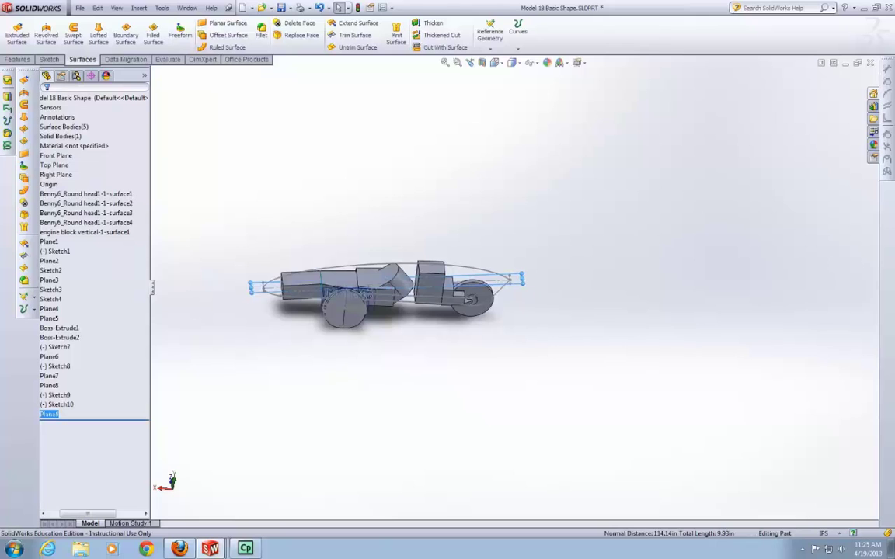
# Step: Enlarge the displayed boundary of the nose-to-tail plane so it extends past the whole vehicle on all sides
pyautogui.moveTo(523, 283); pyautogui.dragTo(557, 314)
pyautogui.click(543, 274)
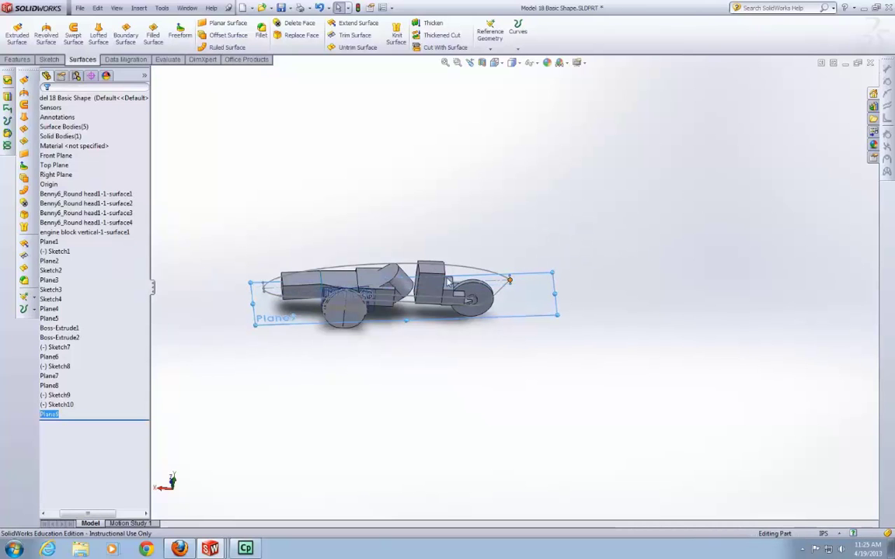
pyautogui.moveTo(250, 283); pyautogui.dragTo(236, 251)
pyautogui.click(206, 300)
pyautogui.moveTo(232, 291); pyautogui.dragTo(365, 289, button='middle')
pyautogui.moveTo(149, 433); pyautogui.dragTo(160, 429, button='middle')
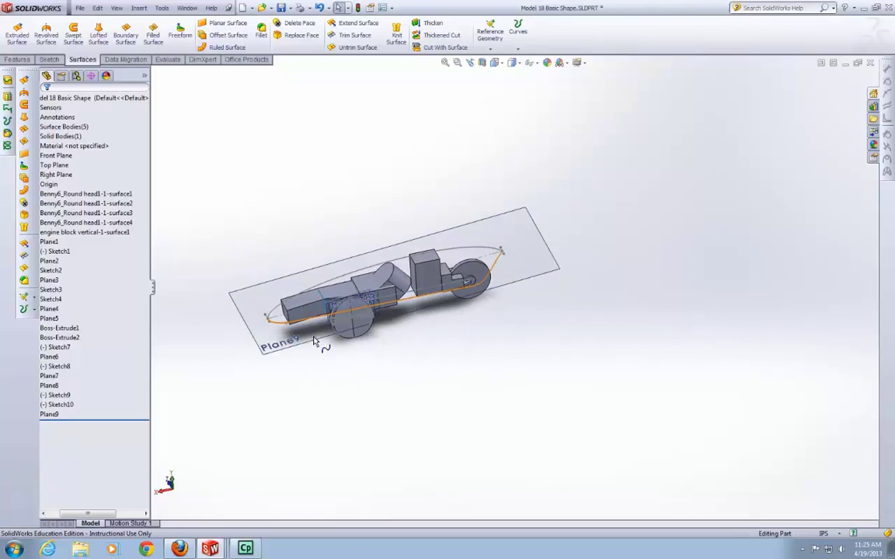
# Step: Orient the view normal to Plane9 and start a new sketch on it
pyautogui.scroll(-2, 316, 344)
pyautogui.rightClick(314, 333)
pyautogui.click(355, 315)
pyautogui.rightClick(384, 342)
pyautogui.click(398, 319)
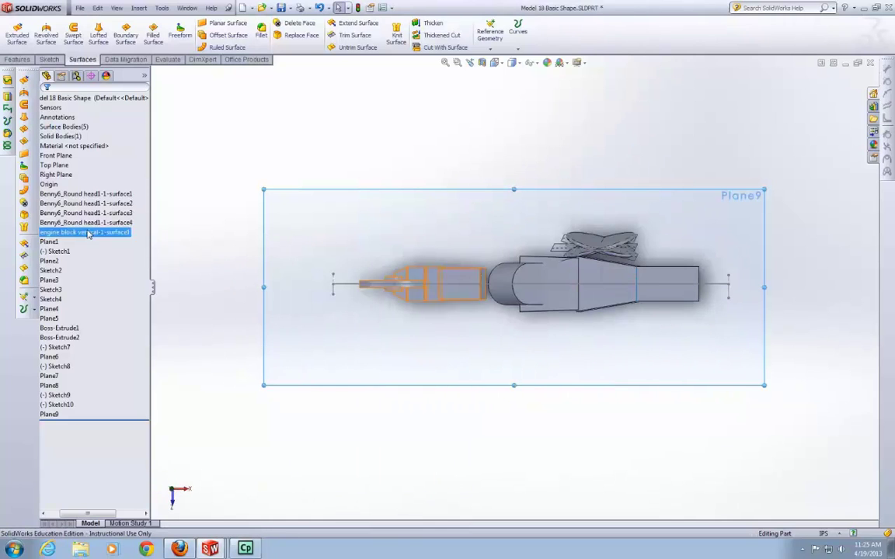
pyautogui.moveTo(106, 514); pyautogui.dragTo(80, 489)
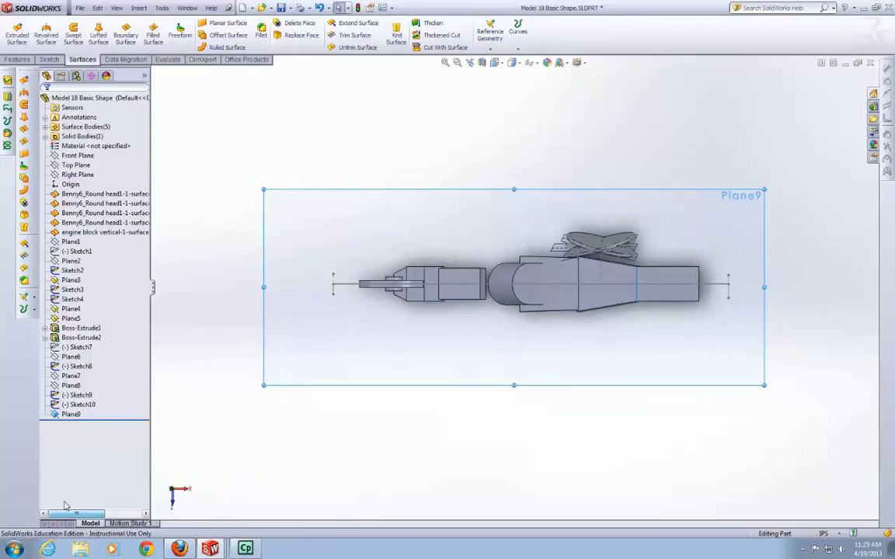
pyautogui.rightClick(75, 416)
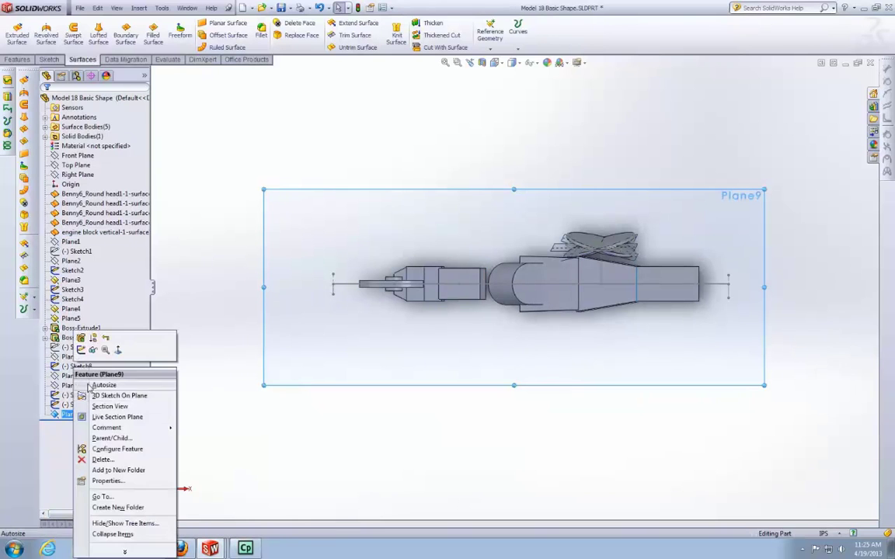
pyautogui.click(81, 350)
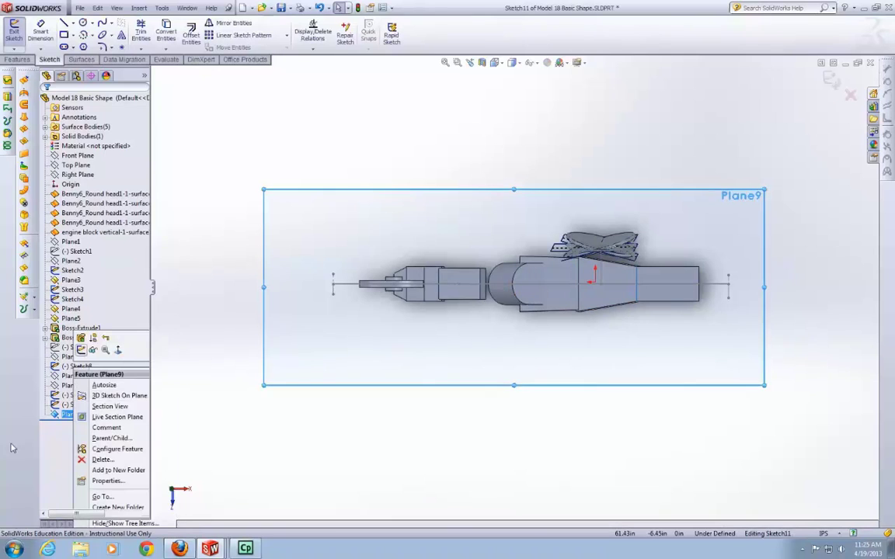
# Step: Hide Sketch10 and Sketch9, which hold the tail and nose construction lines
pyautogui.rightClick(72, 411)
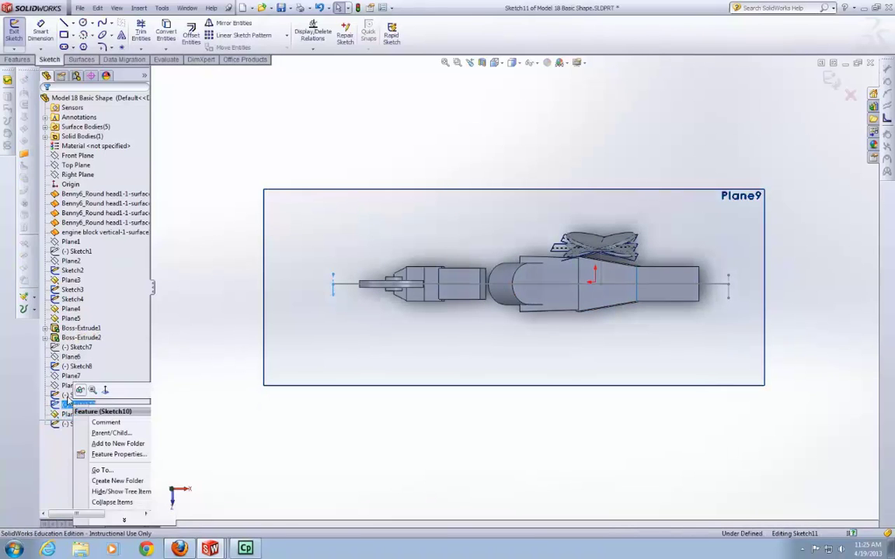
pyautogui.click(77, 397)
pyautogui.rightClick(76, 399)
pyautogui.click(506, 415)
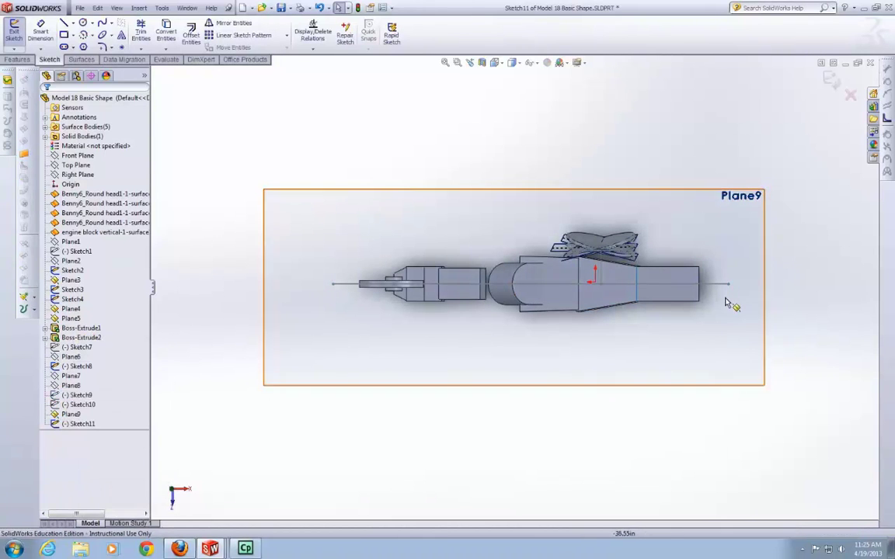
pyautogui.scroll(-3, 741, 307)
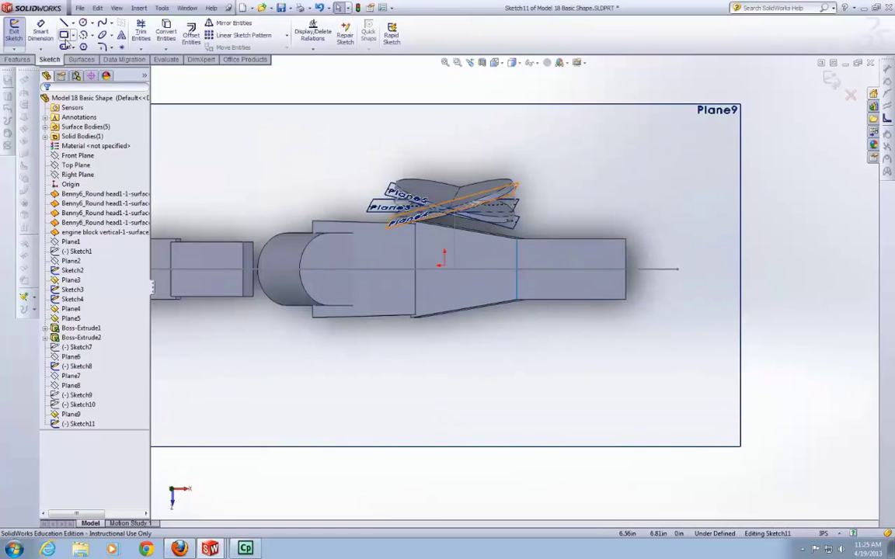
pyautogui.click(102, 23)
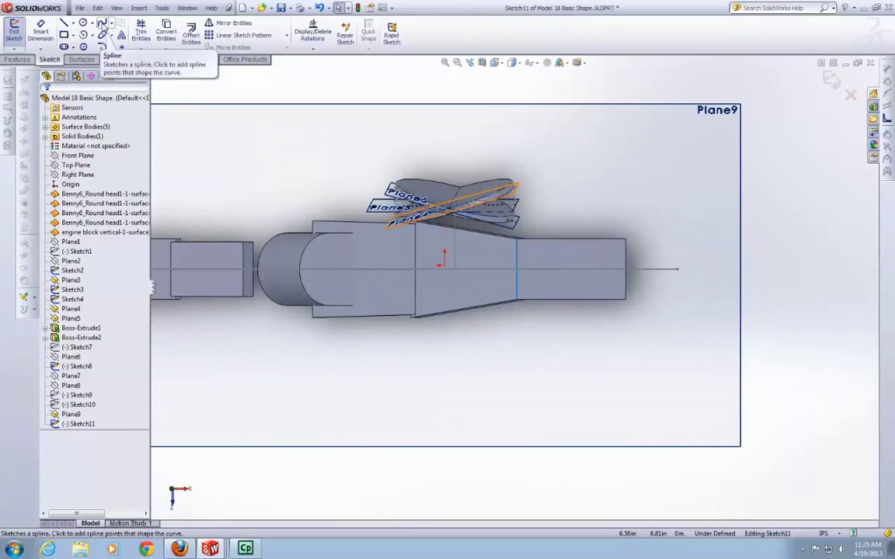
pyautogui.doubleClick(678, 270)
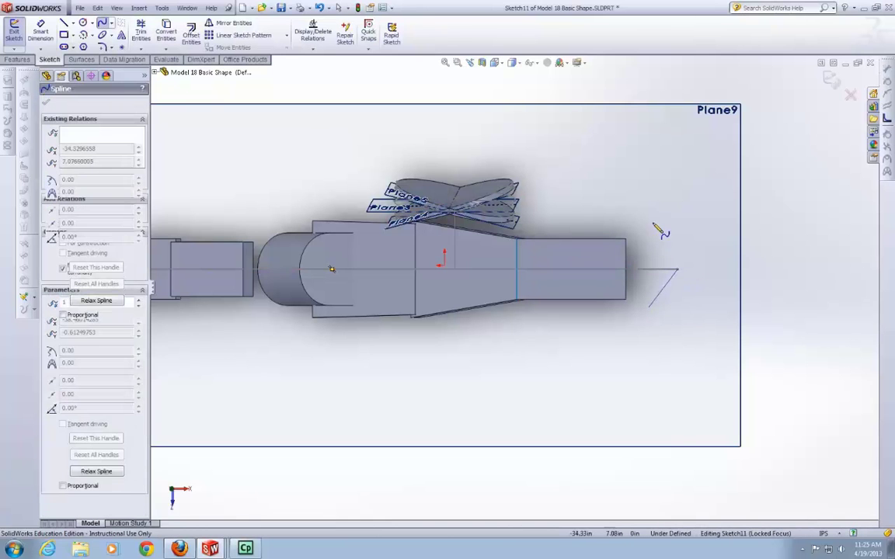
pyautogui.rightClick(643, 199)
pyautogui.click(654, 202)
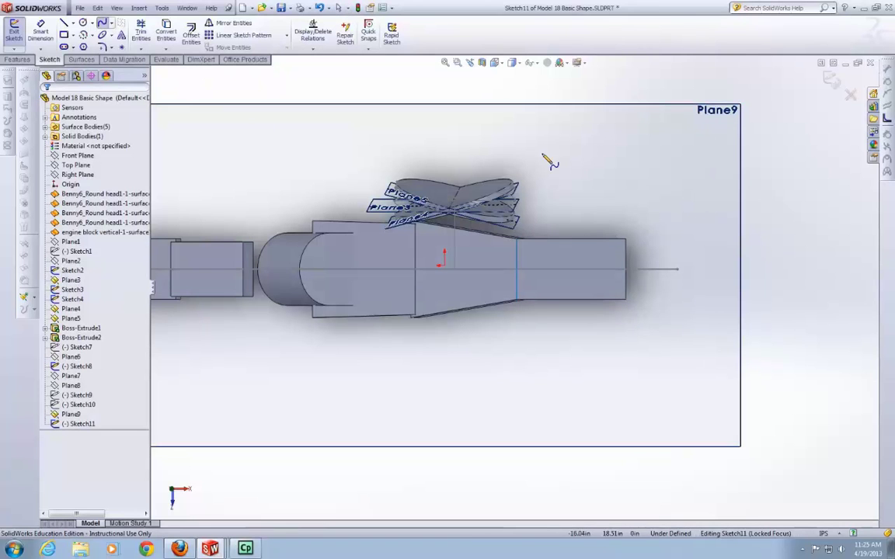
# Step: Draw a three-point spline from the nose end of the centerline, around the outside of the side wheel, to the tail end
pyautogui.scroll(-3, 680, 272)
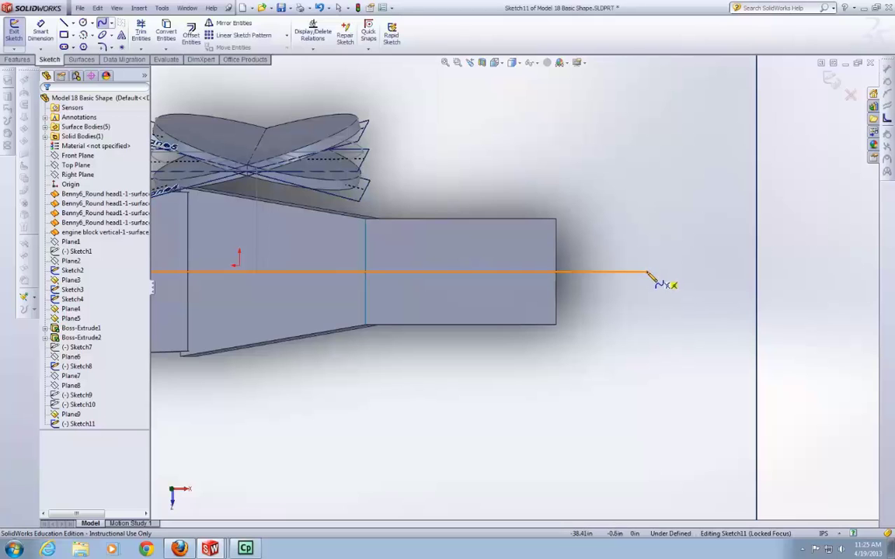
pyautogui.click(647, 273)
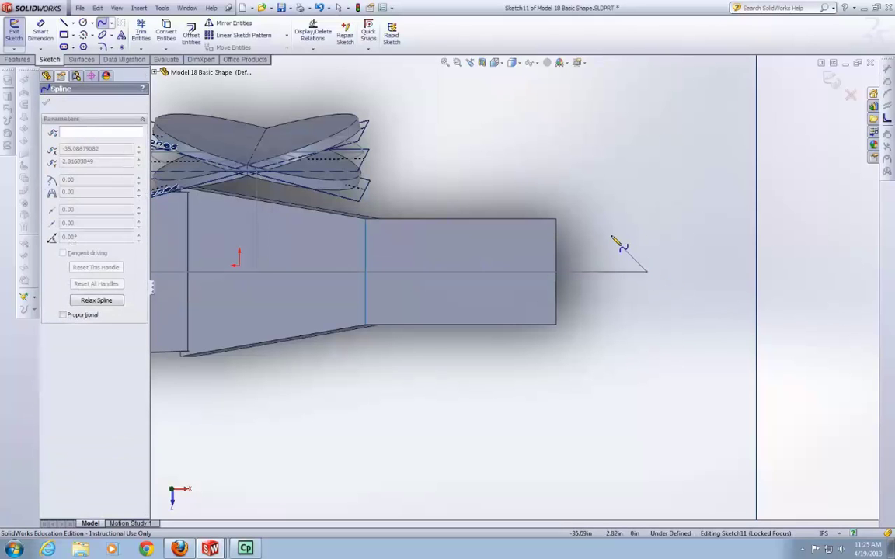
pyautogui.scroll(2, 365, 136)
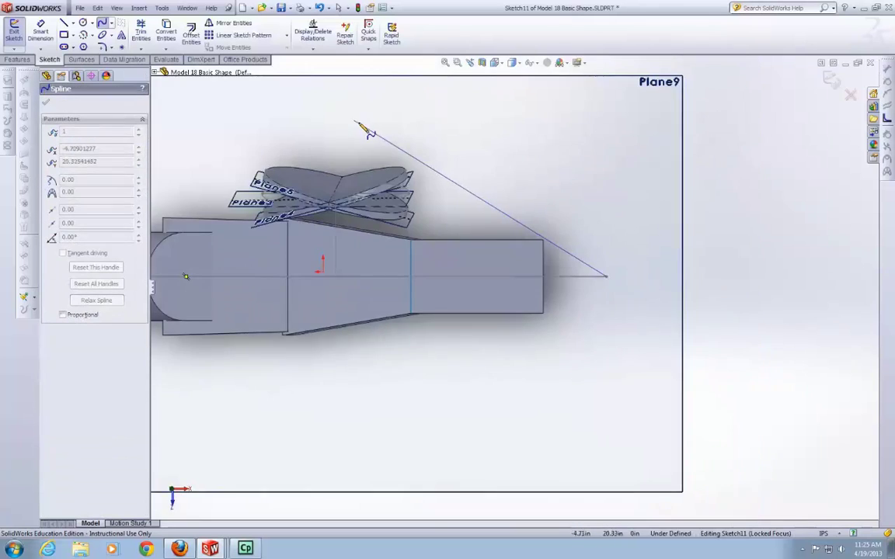
pyautogui.click(393, 157)
pyautogui.scroll(3, 240, 199)
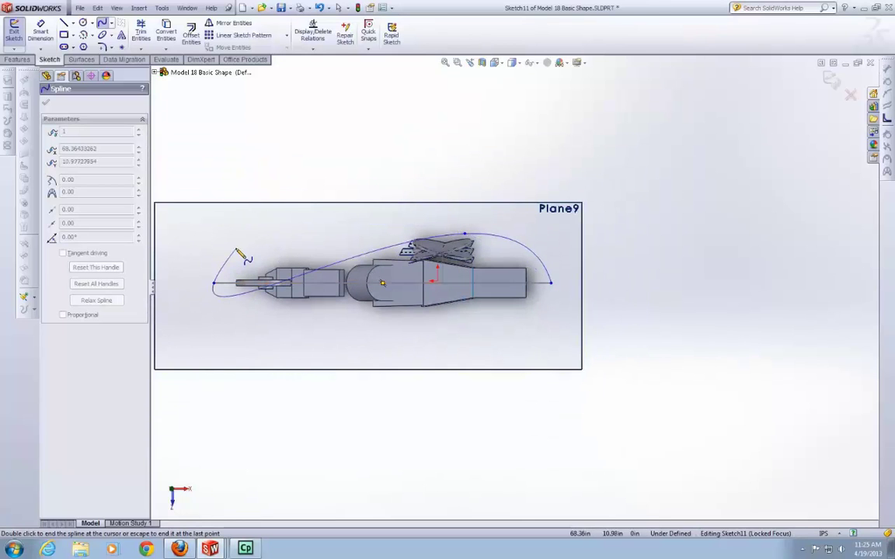
pyautogui.press('Escape')
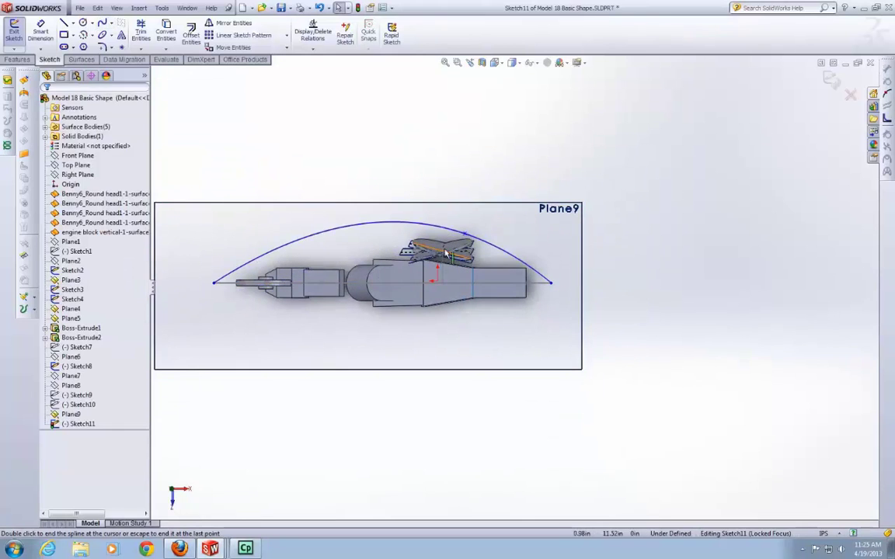
pyautogui.scroll(-2, 466, 261)
pyautogui.moveTo(514, 274)
pyautogui.mouseDown(button='middle')
pyautogui.moveTo(416, 289)
pyautogui.moveTo(439, 290)
pyautogui.mouseUp(button='middle')
pyautogui.click(542, 329)
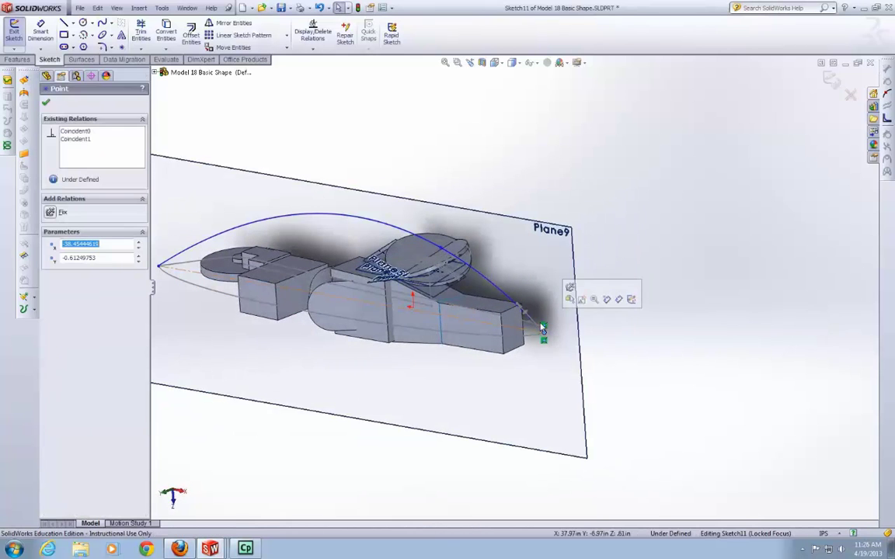
pyautogui.click(466, 247)
pyautogui.moveTo(529, 280); pyautogui.dragTo(501, 262, button='middle')
pyautogui.click(501, 262)
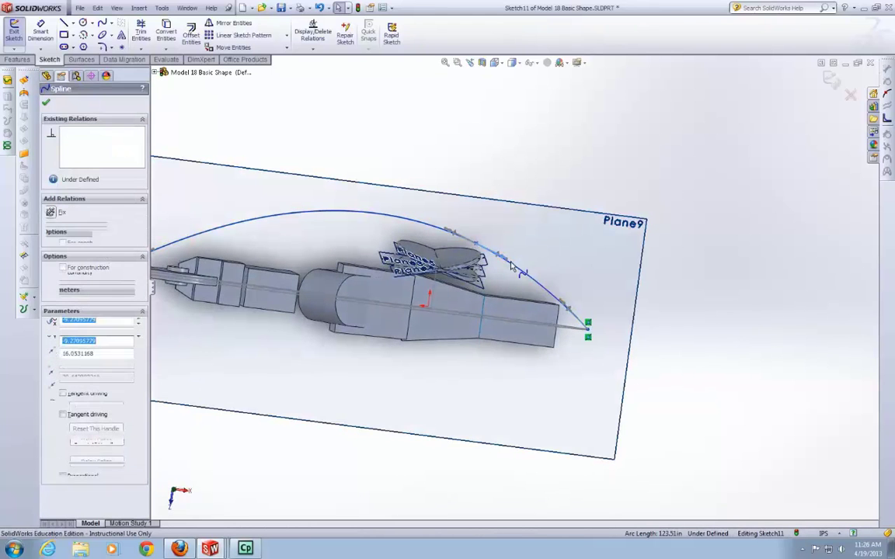
pyautogui.rightClick(501, 256)
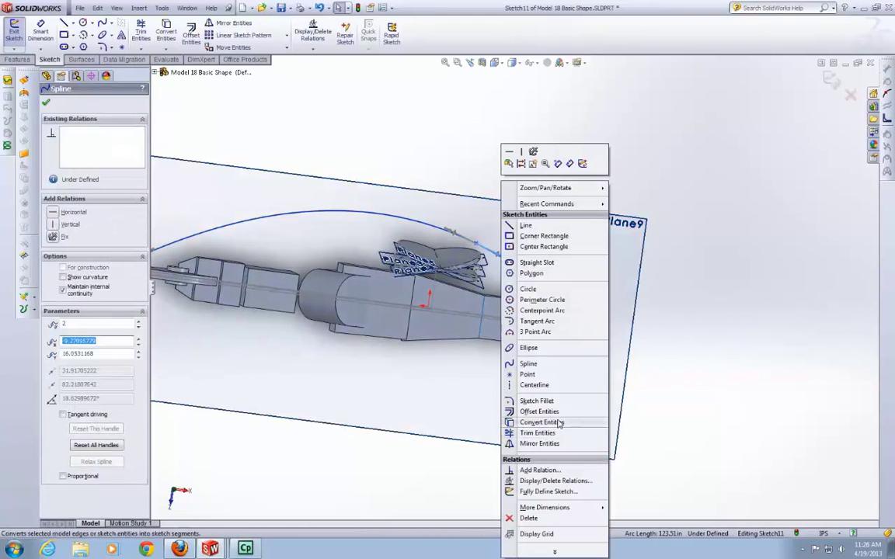
pyautogui.click(617, 395)
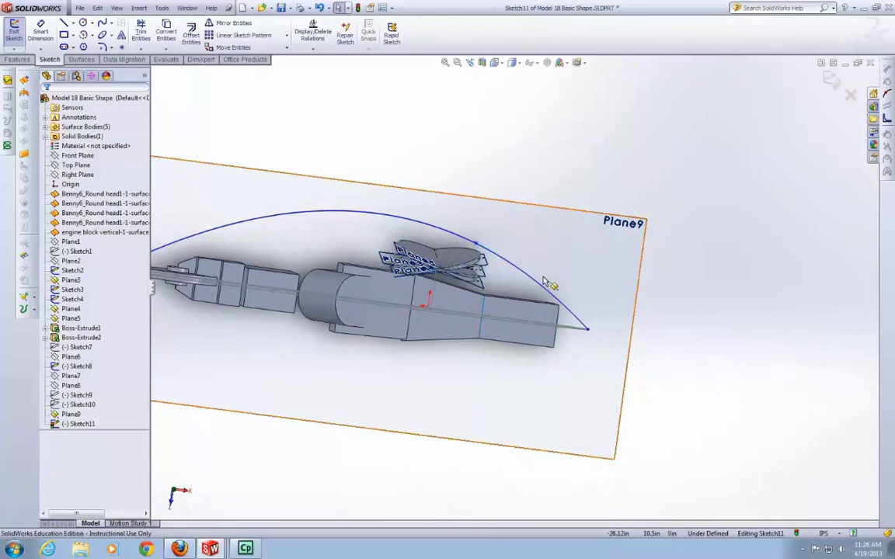
# Step: Show curvature combs on the side outline spline, keeping scale 72 and density 75
pyautogui.click(539, 284)
pyautogui.click(538, 287)
pyautogui.rightClick(538, 286)
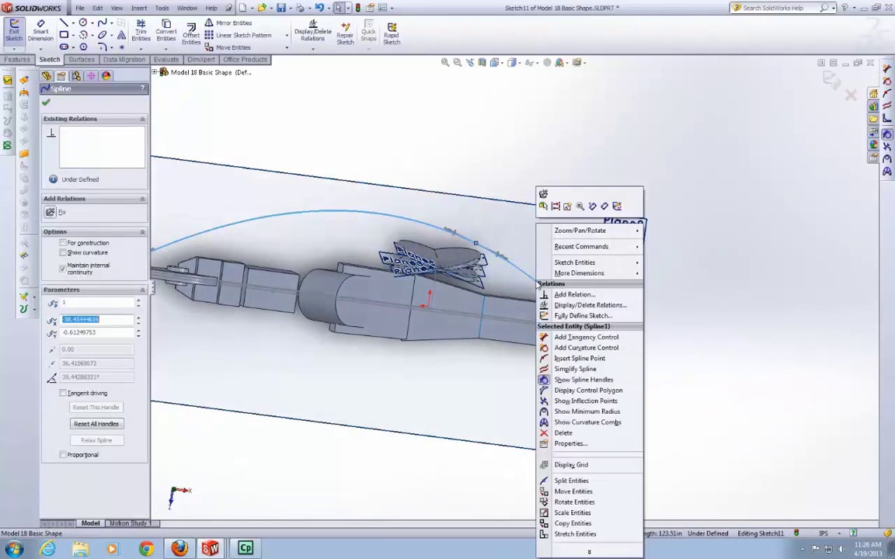
pyautogui.click(561, 423)
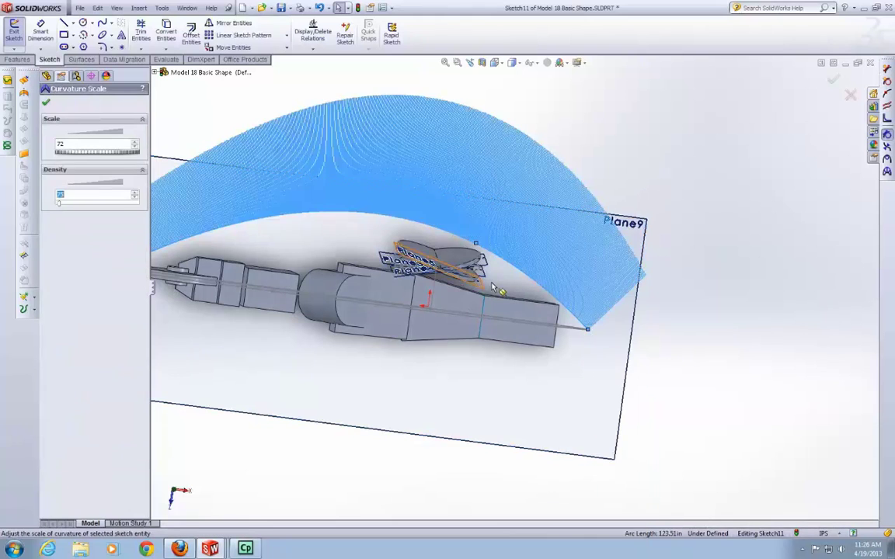
pyautogui.click(719, 323)
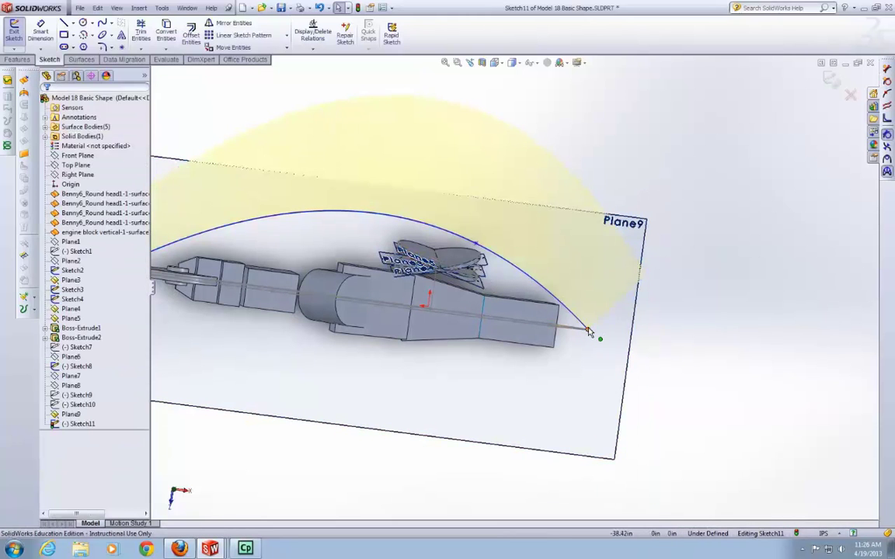
# Step: Pull out the spline's tangent handle at the nose endpoint and set its direction to 90°
pyautogui.click(587, 330)
pyautogui.moveTo(582, 333)
pyautogui.mouseDown()
pyautogui.moveTo(585, 314)
pyautogui.moveTo(589, 322)
pyautogui.mouseUp()
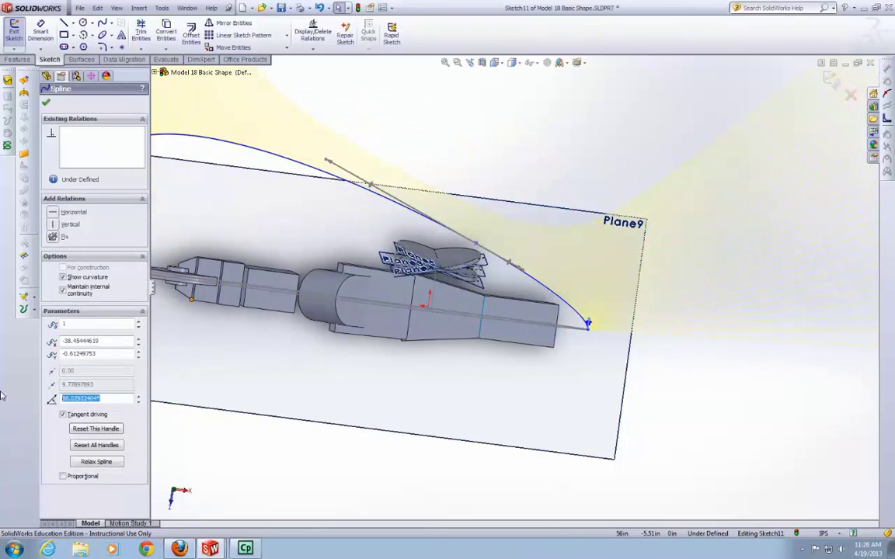
pyautogui.write('90')
pyautogui.press('Return')
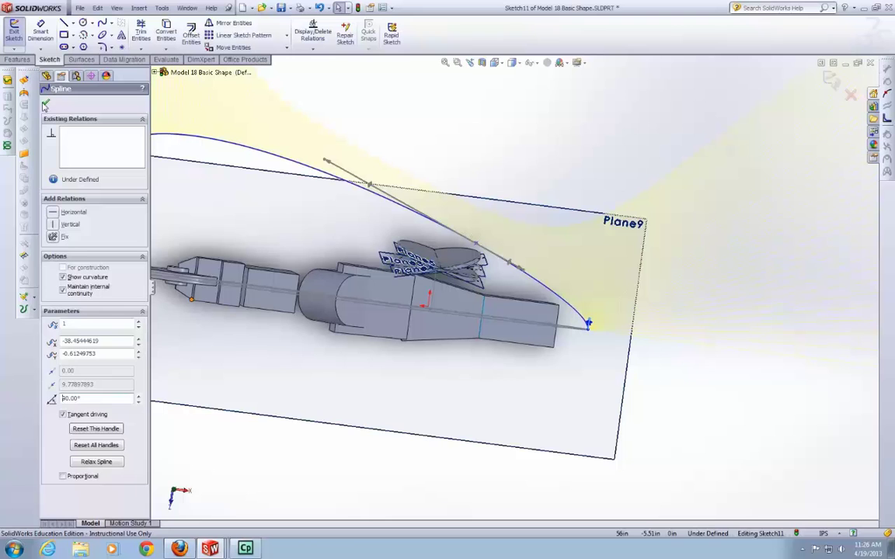
pyautogui.click(46, 104)
# Step: Pull out the side outline spline's tangent handle at the tail endpoint and swing it to about -28°
pyautogui.scroll(3, 391, 227)
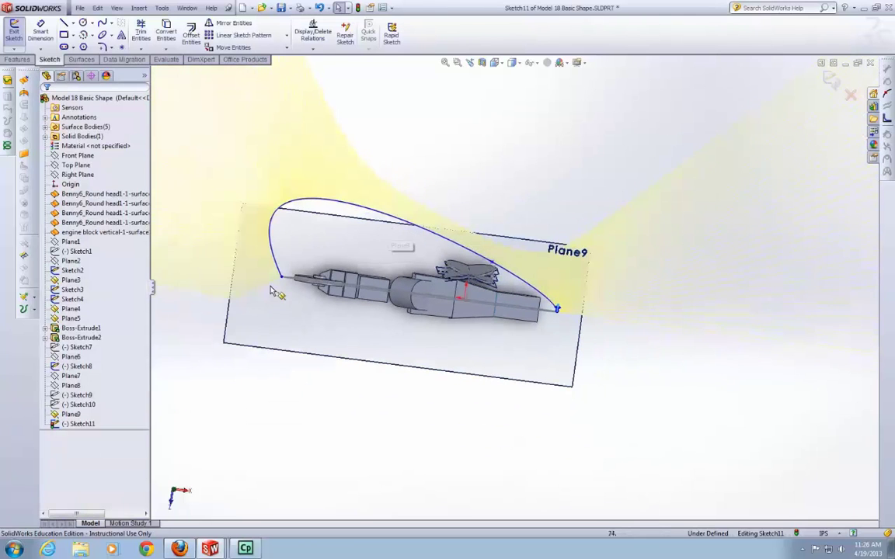
pyautogui.click(281, 277)
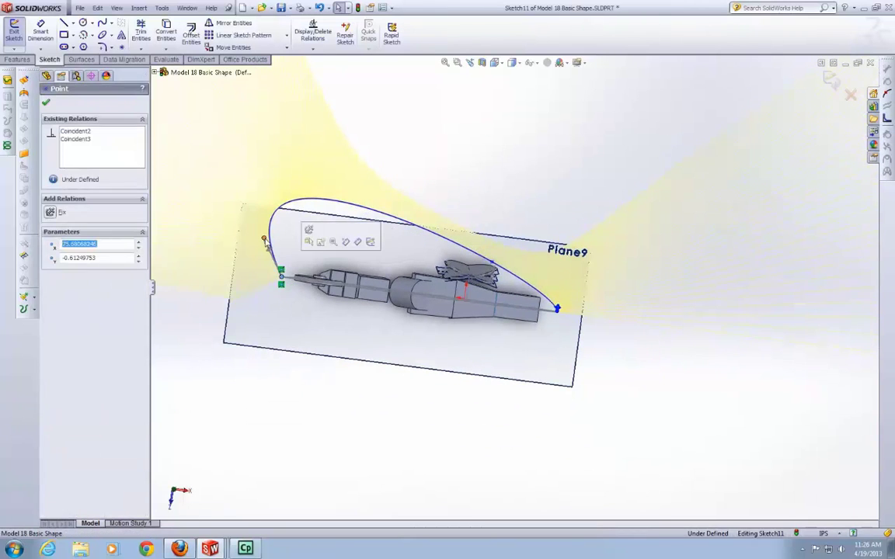
pyautogui.moveTo(264, 242); pyautogui.dragTo(337, 254)
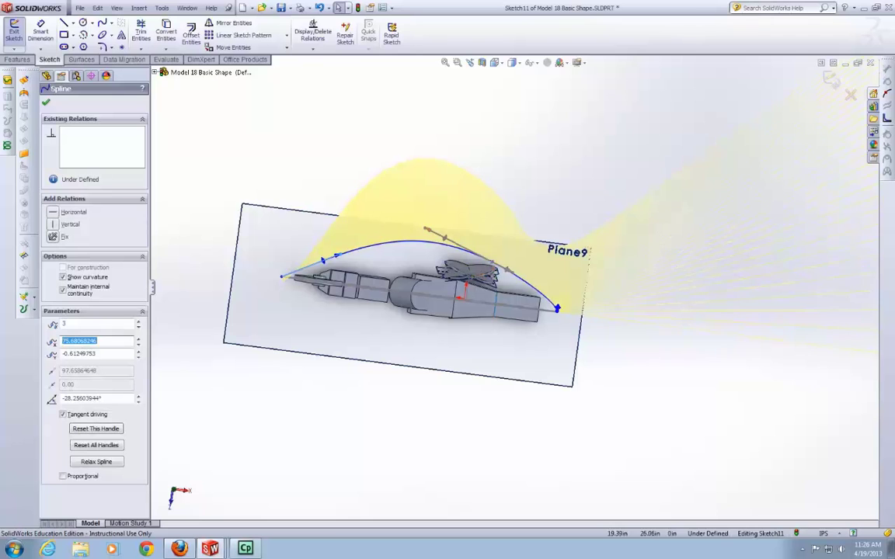
# Step: Flatten the middle spline point's tangent handle to about 8° and shift the point slightly tailward to about X -7.10 in, Y 15.71 in
pyautogui.moveTo(425, 228); pyautogui.dragTo(446, 247)
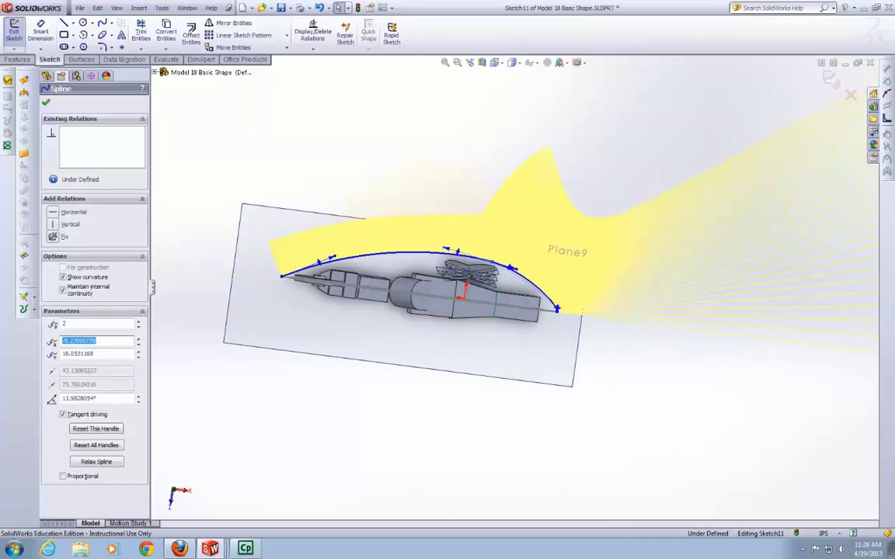
pyautogui.scroll(-4, 535, 304)
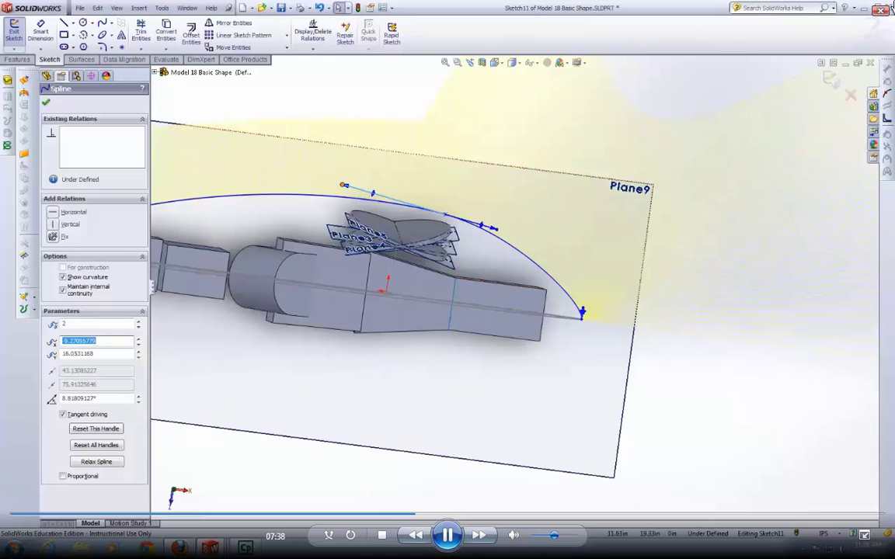
pyautogui.moveTo(343, 185); pyautogui.dragTo(360, 196)
pyautogui.click(445, 217)
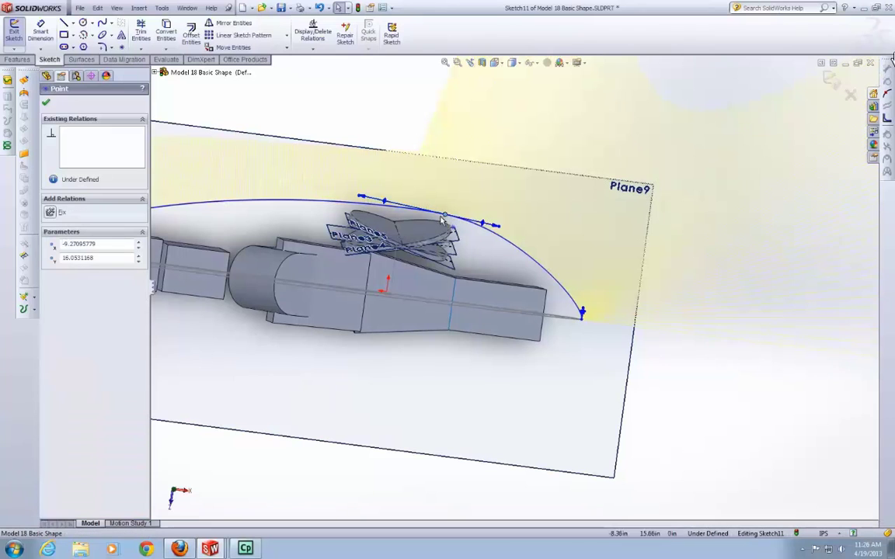
pyautogui.moveTo(435, 217)
pyautogui.mouseDown()
pyautogui.moveTo(405, 212)
pyautogui.moveTo(433, 215)
pyautogui.mouseUp()
pyautogui.click(483, 227)
pyautogui.moveTo(484, 227)
pyautogui.mouseDown()
pyautogui.moveTo(472, 225)
pyautogui.moveTo(480, 230)
pyautogui.mouseUp()
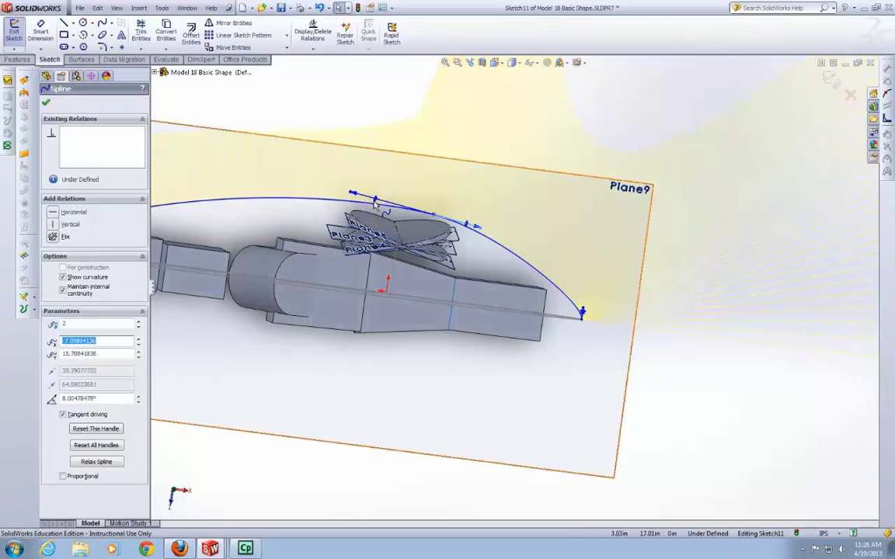
# Step: Adjust the spline's tangent handles to about 4.5° at the middle point and about -25.7° at the tail endpoint
pyautogui.scroll(2, 356, 204)
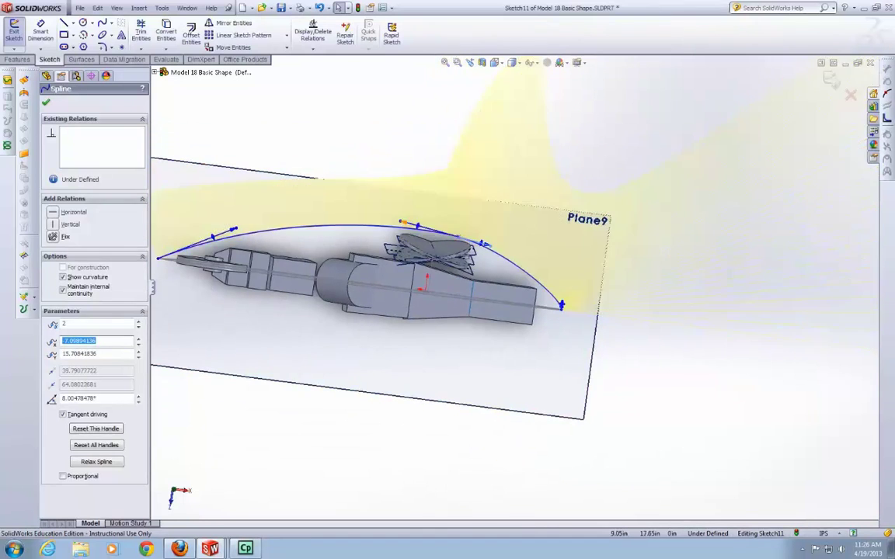
pyautogui.moveTo(400, 221); pyautogui.dragTo(394, 224)
pyautogui.scroll(1, 254, 274)
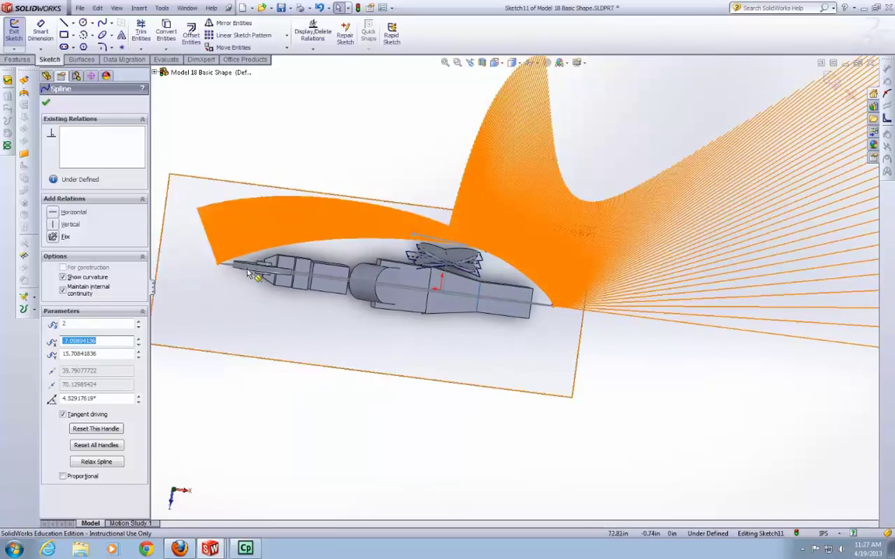
pyautogui.moveTo(233, 276); pyautogui.dragTo(281, 285, button='middle')
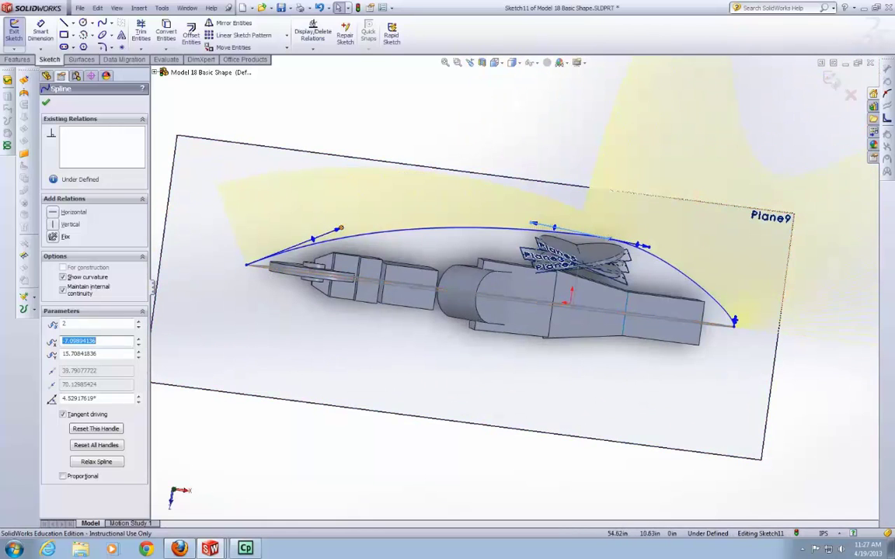
pyautogui.moveTo(341, 228); pyautogui.dragTo(341, 232)
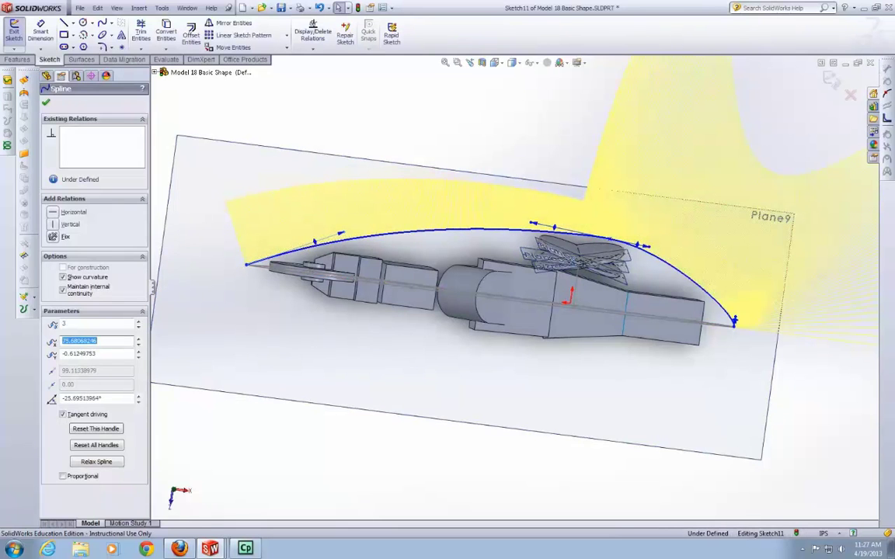
# Step: Examine the side outline spline and its curvature combs from the tail to the nose endpoint
pyautogui.scroll(4, 320, 301)
pyautogui.scroll(-3, 330, 297)
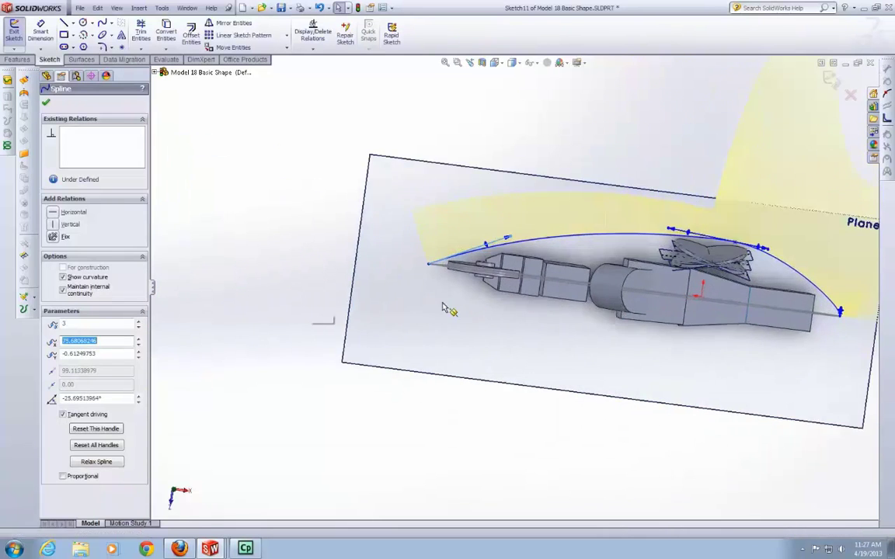
pyautogui.scroll(-1, 451, 286)
pyautogui.moveTo(497, 279)
pyautogui.mouseDown(button='middle')
pyautogui.moveTo(542, 240)
pyautogui.moveTo(494, 272)
pyautogui.moveTo(536, 239)
pyautogui.moveTo(492, 276)
pyautogui.moveTo(521, 300)
pyautogui.moveTo(559, 291)
pyautogui.moveTo(517, 301)
pyautogui.moveTo(617, 252)
pyautogui.moveTo(635, 300)
pyautogui.moveTo(614, 326)
pyautogui.moveTo(630, 377)
pyautogui.mouseUp(button='middle')
pyautogui.scroll(-4, 626, 372)
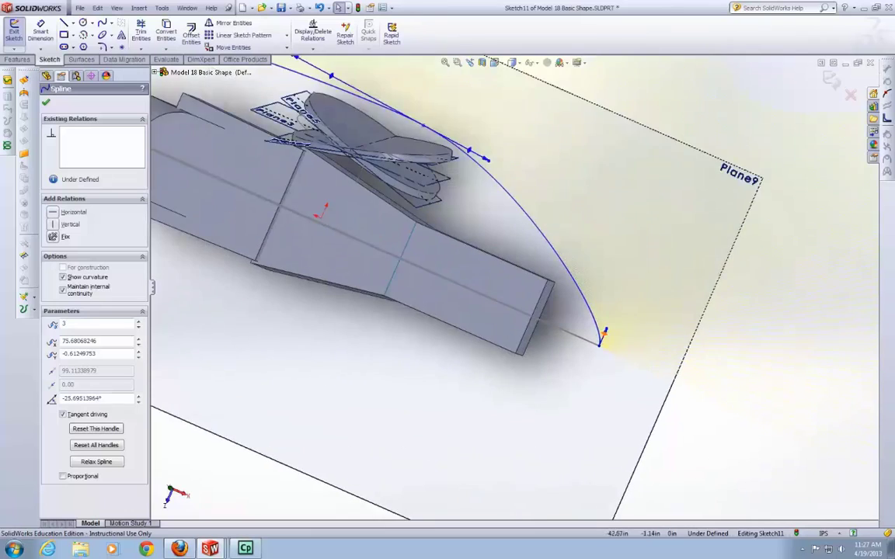
pyautogui.scroll(-2, 602, 346)
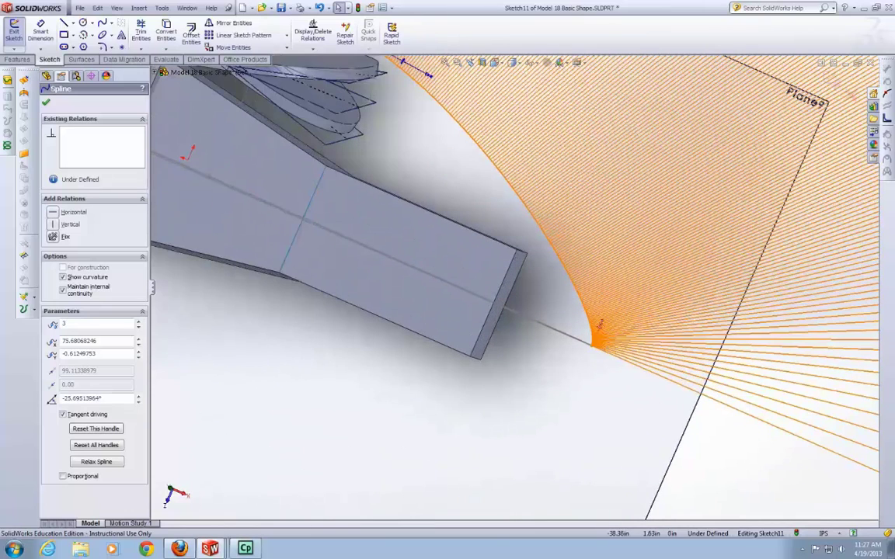
pyautogui.scroll(5, 600, 322)
pyautogui.moveTo(575, 326); pyautogui.dragTo(489, 333, button='middle')
pyautogui.scroll(1, 496, 361)
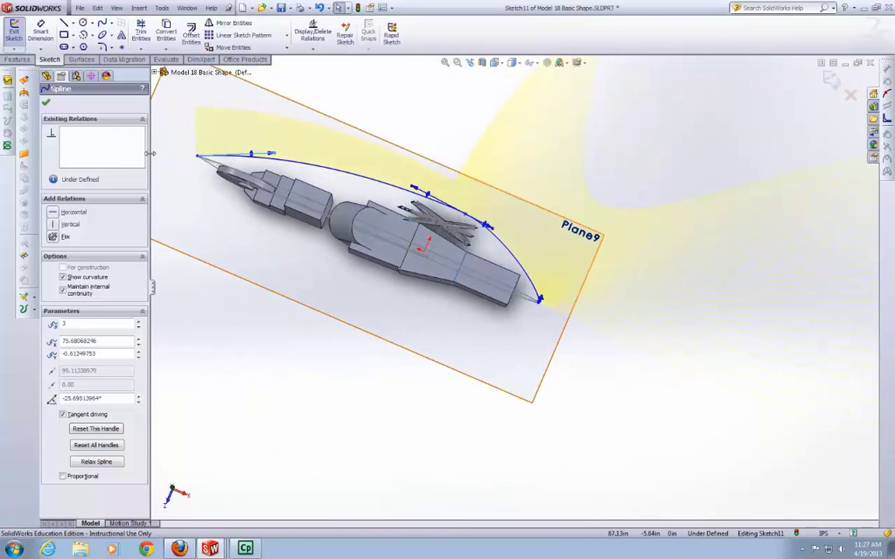
# Step: Draw a construction centerline connecting the spline's tail and nose endpoints
pyautogui.click(72, 23)
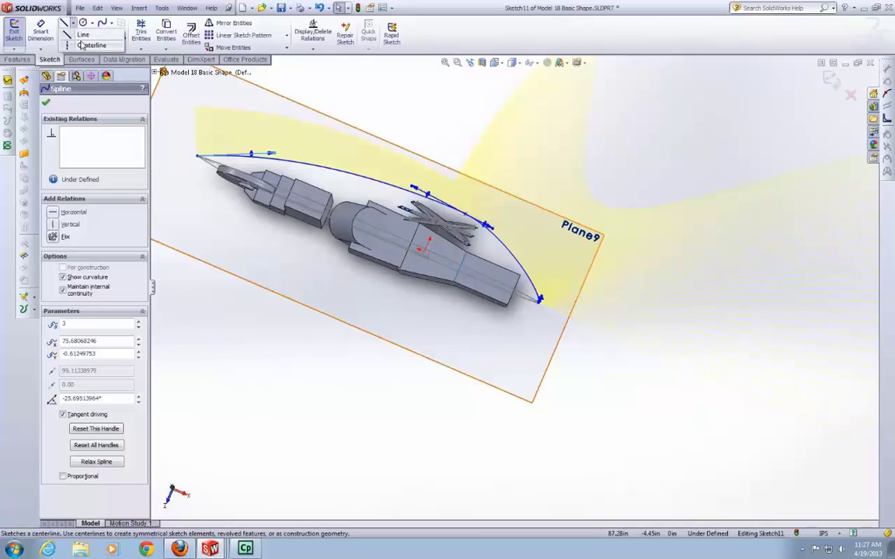
pyautogui.click(84, 41)
pyautogui.click(197, 156)
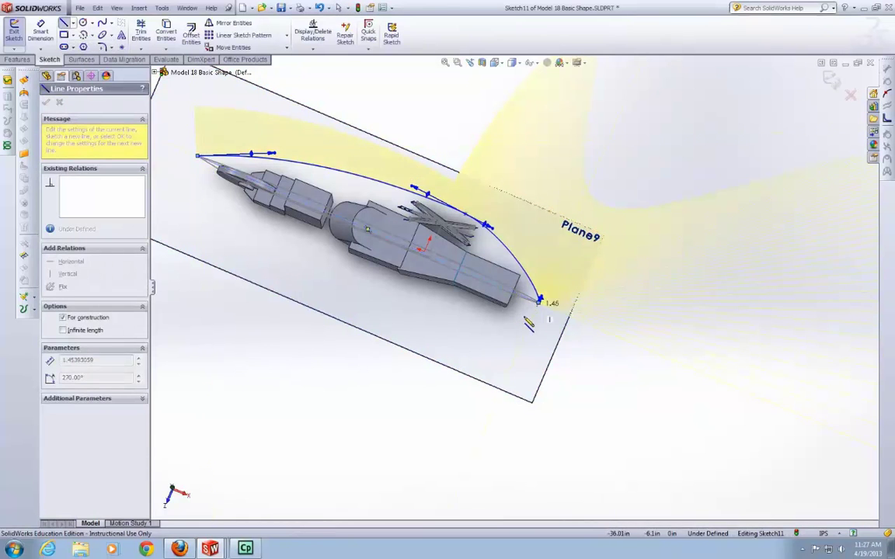
pyautogui.press('Escape')
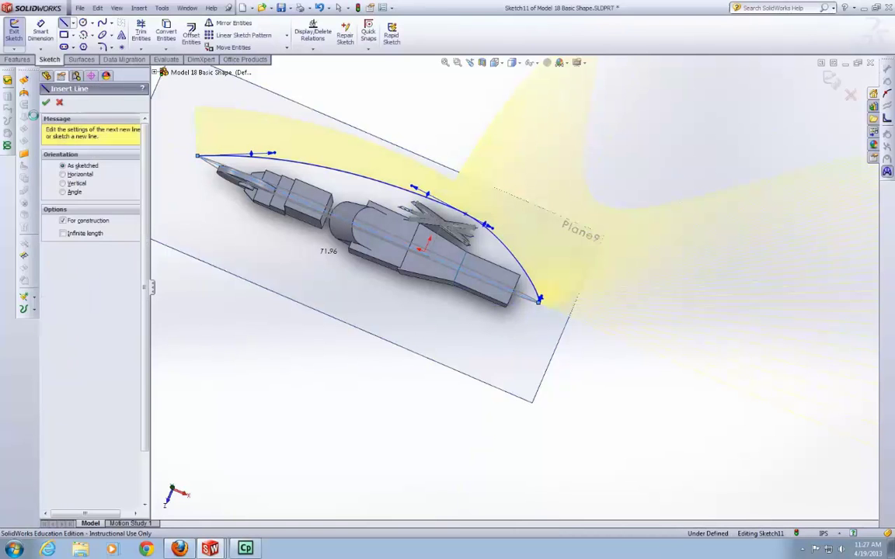
pyautogui.press('Escape')
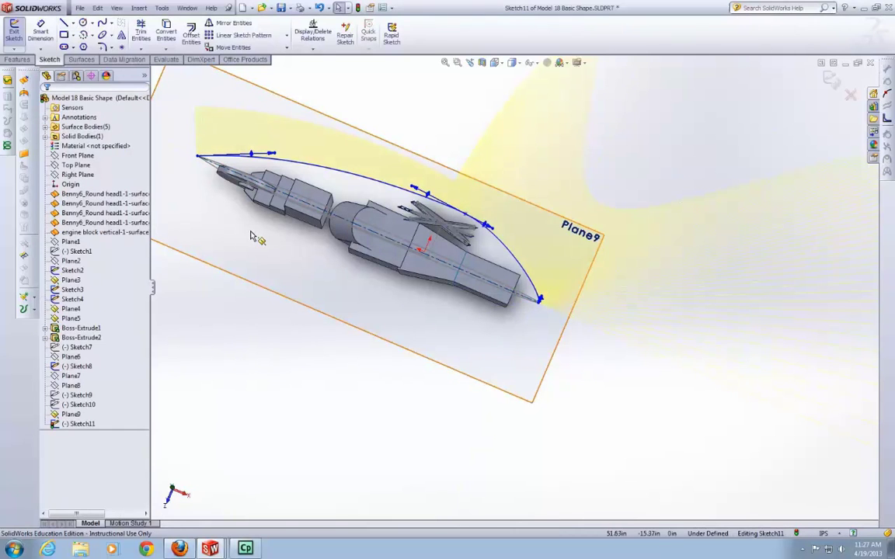
# Step: Mirror the side outline spline about the new centerline, keeping the original
pyautogui.click(298, 151)
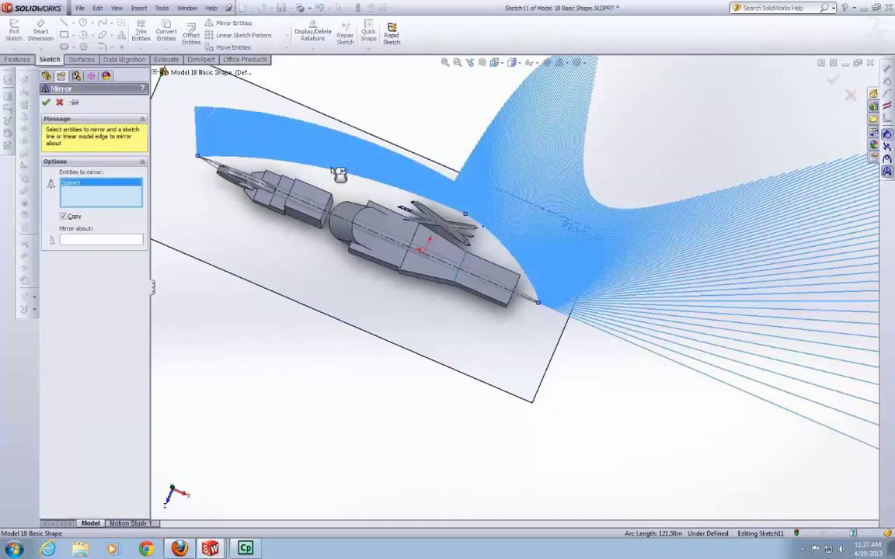
pyautogui.click(118, 241)
pyautogui.click(224, 173)
pyautogui.click(47, 102)
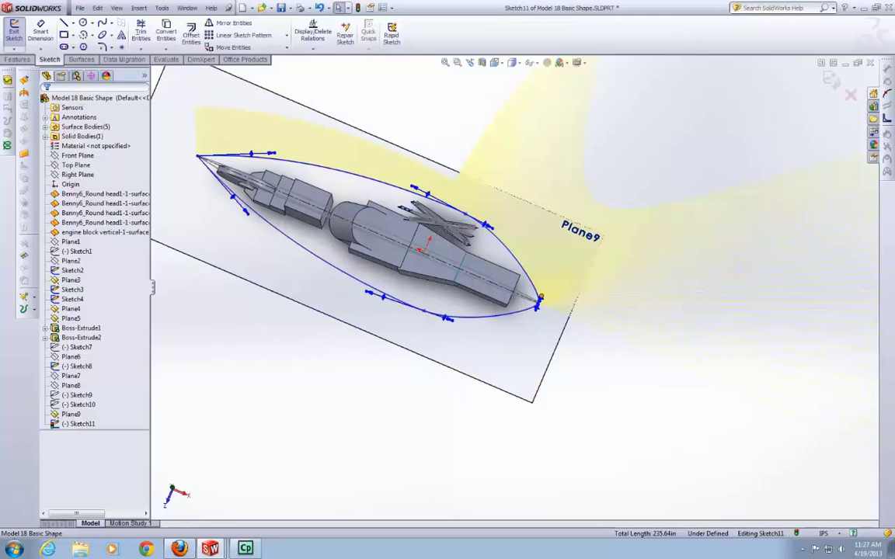
# Step: Try adjusting the tangent handle at the nose of the mirrored outline, and undo that change and the mirror
pyautogui.scroll(-5, 540, 298)
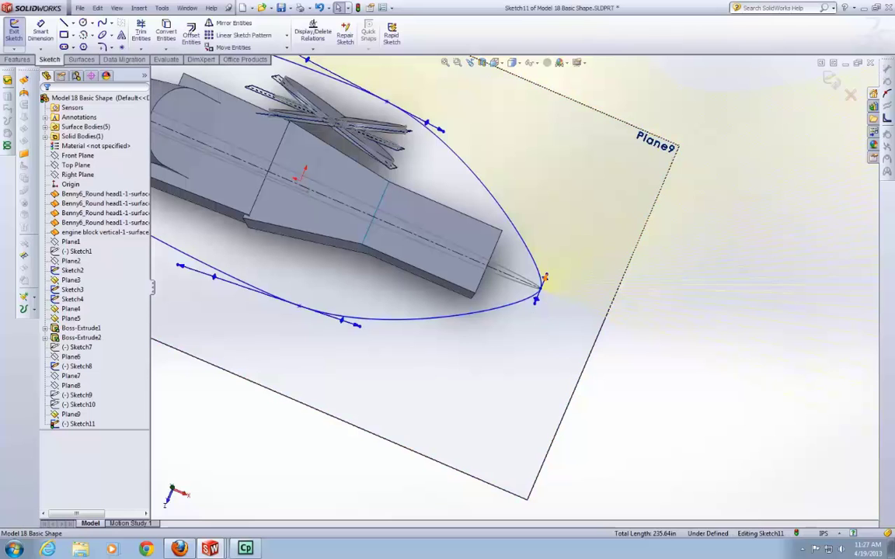
pyautogui.click(544, 278)
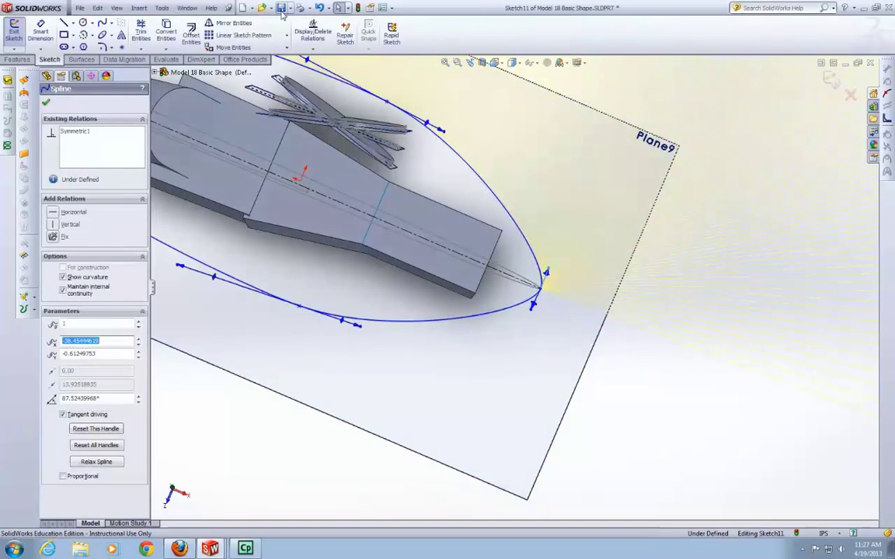
pyautogui.click(318, 7)
pyautogui.click(319, 7)
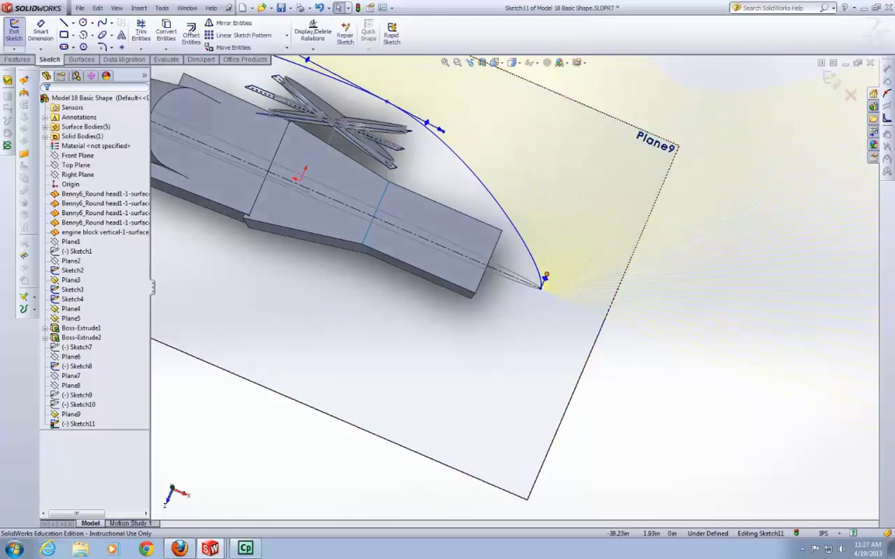
# Step: Lengthen the spline's nose tangent handle to a weight of about 20.8 and set its direction to 90°
pyautogui.click(545, 278)
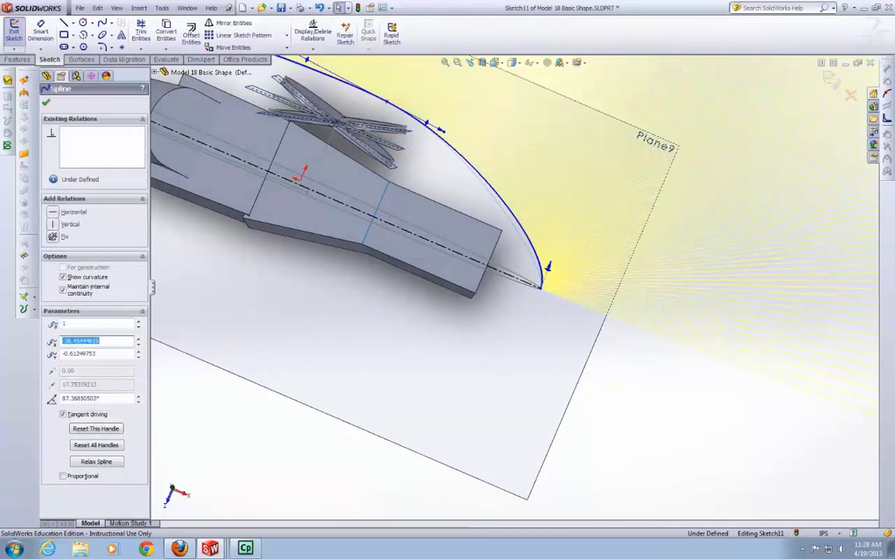
pyautogui.moveTo(550, 264); pyautogui.dragTo(551, 262)
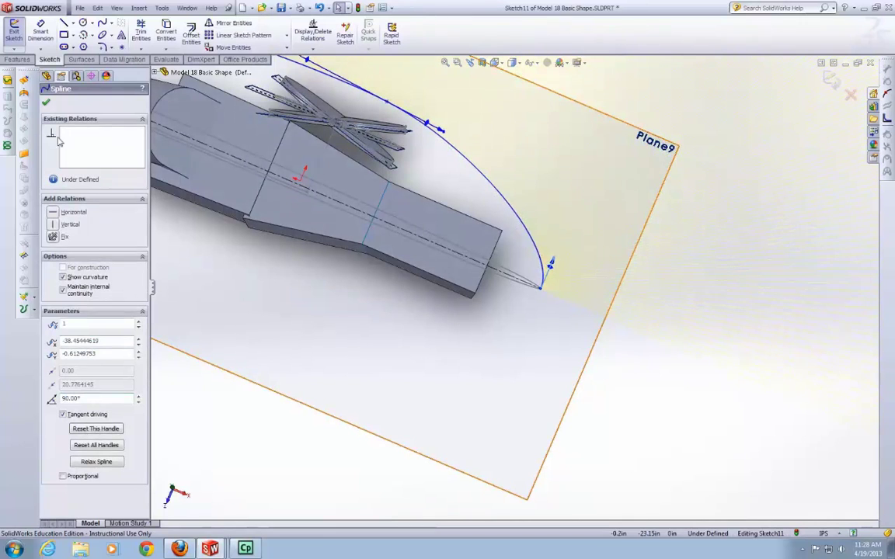
pyautogui.click(46, 103)
pyautogui.moveTo(561, 254); pyautogui.dragTo(554, 284, button='middle')
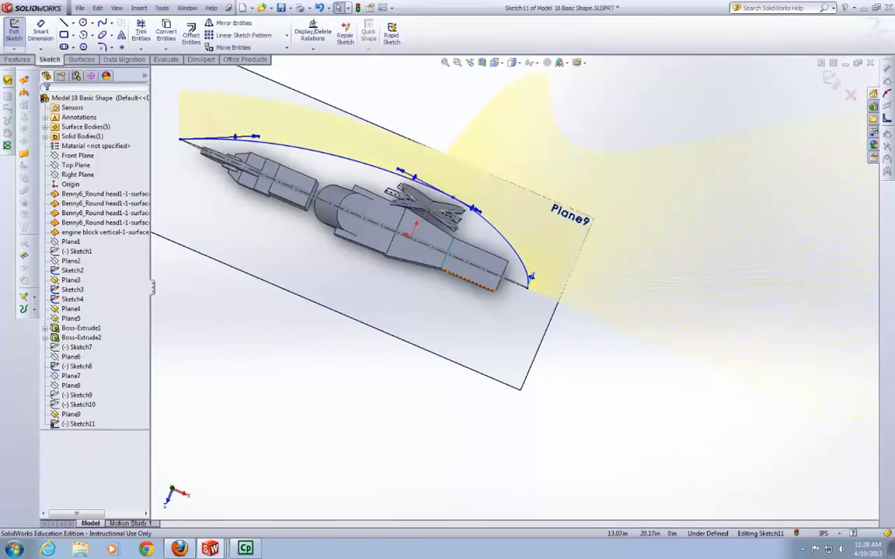
# Step: Shorten the middle spline point's tangent handle to a weight of about 60.8 and rotate it to about 0.9°
pyautogui.click(398, 168)
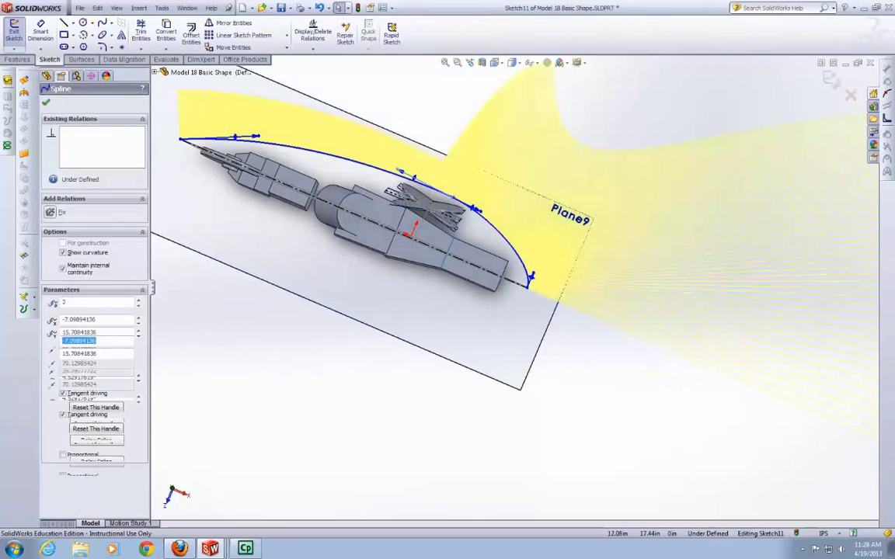
pyautogui.moveTo(402, 173); pyautogui.dragTo(403, 176)
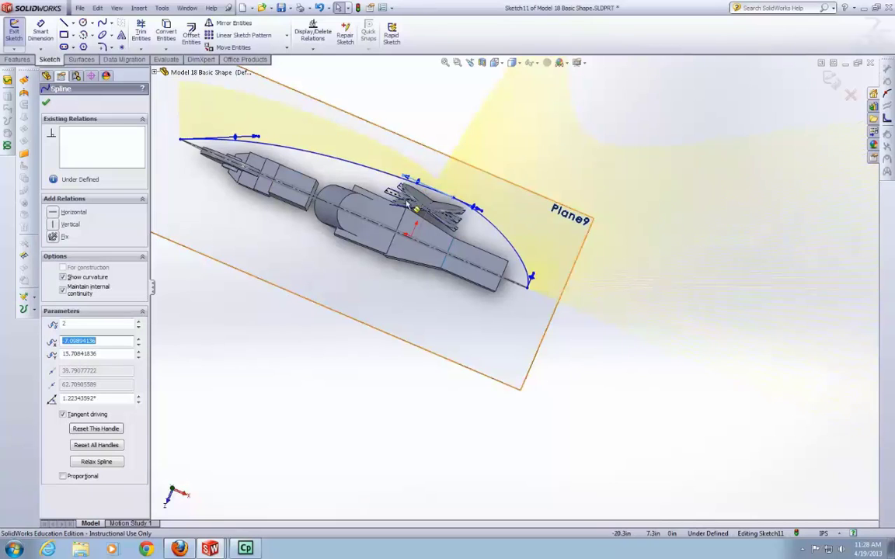
pyautogui.moveTo(403, 176); pyautogui.dragTo(408, 177)
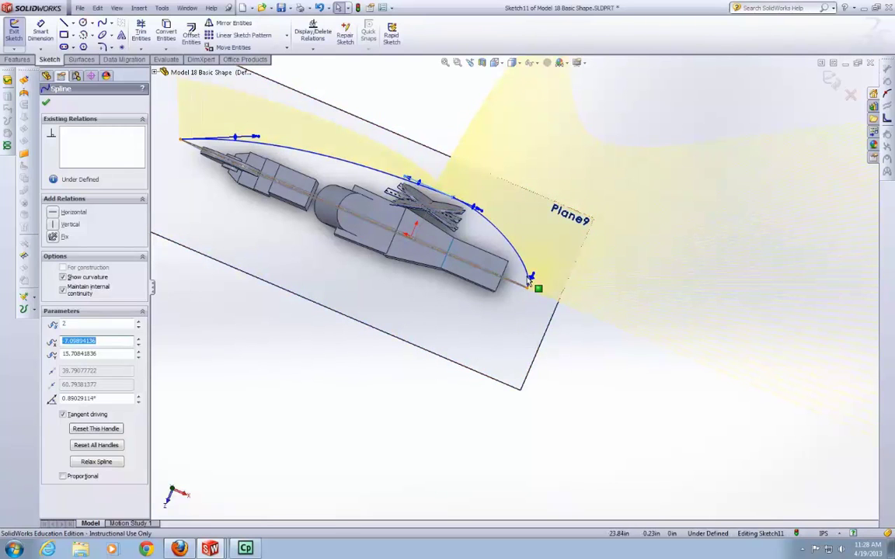
# Step: Mirror the reshaped side outline spline about the centerline, keeping the original
pyautogui.click(225, 23)
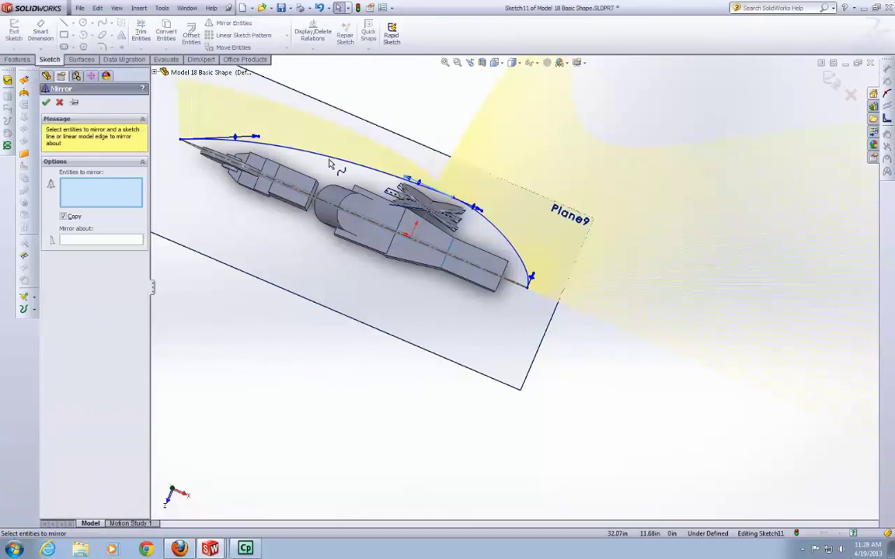
pyautogui.click(122, 243)
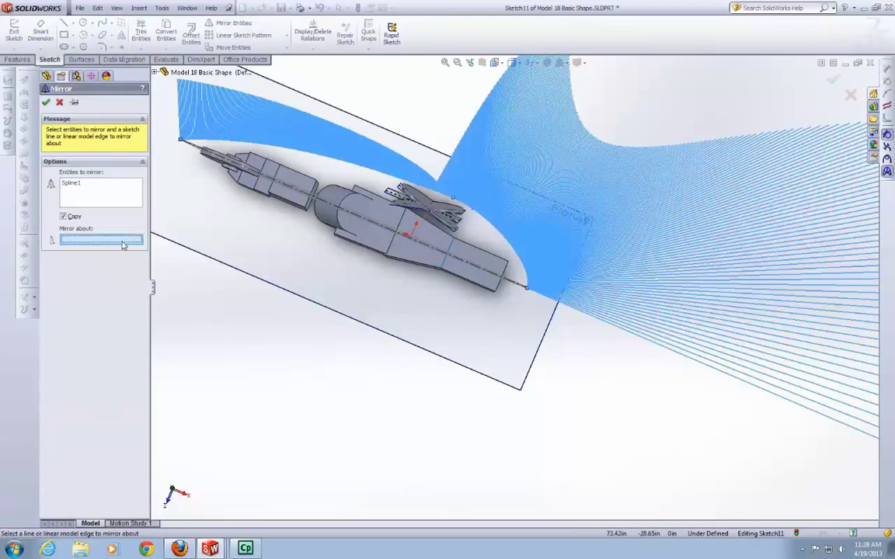
pyautogui.click(274, 185)
pyautogui.click(45, 102)
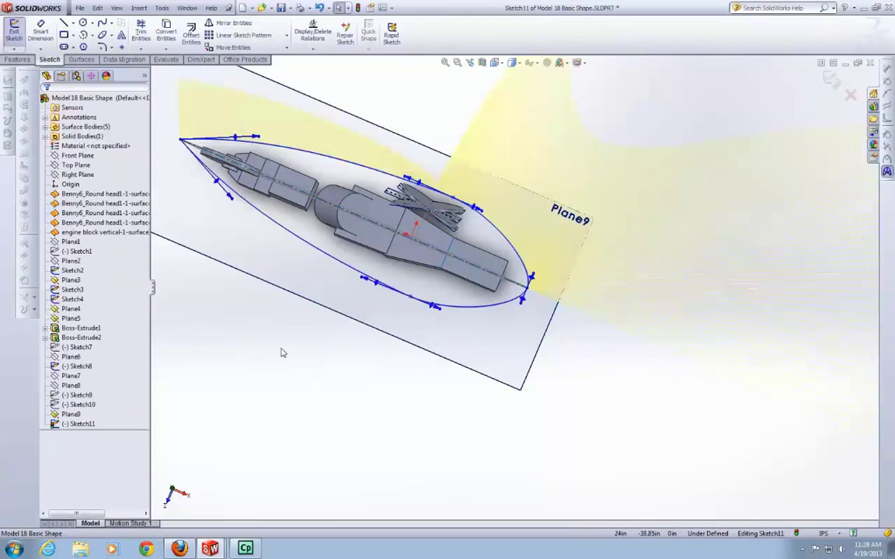
# Step: Dimension the distance from the centerline to the middle point of the side outline spline and set it to 15 in
pyautogui.moveTo(274, 320); pyautogui.dragTo(353, 266, button='middle')
pyautogui.scroll(-3, 356, 255)
pyautogui.moveTo(406, 225); pyautogui.dragTo(468, 200, button='middle')
pyautogui.click(440, 180)
pyautogui.scroll(-3, 446, 179)
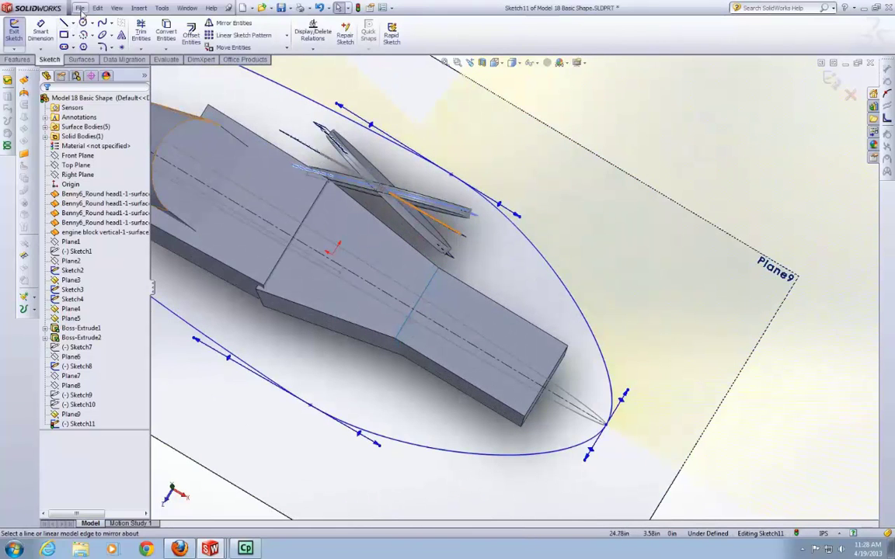
pyautogui.click(42, 34)
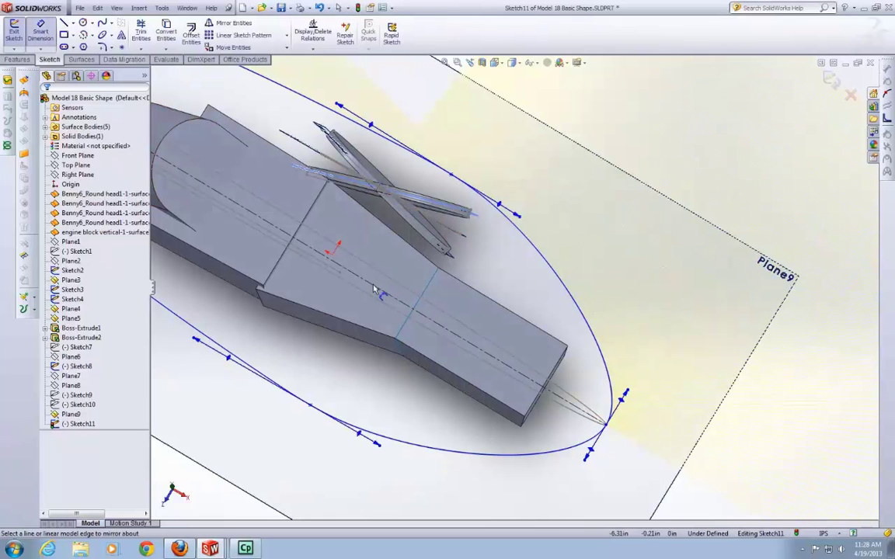
pyautogui.click(449, 174)
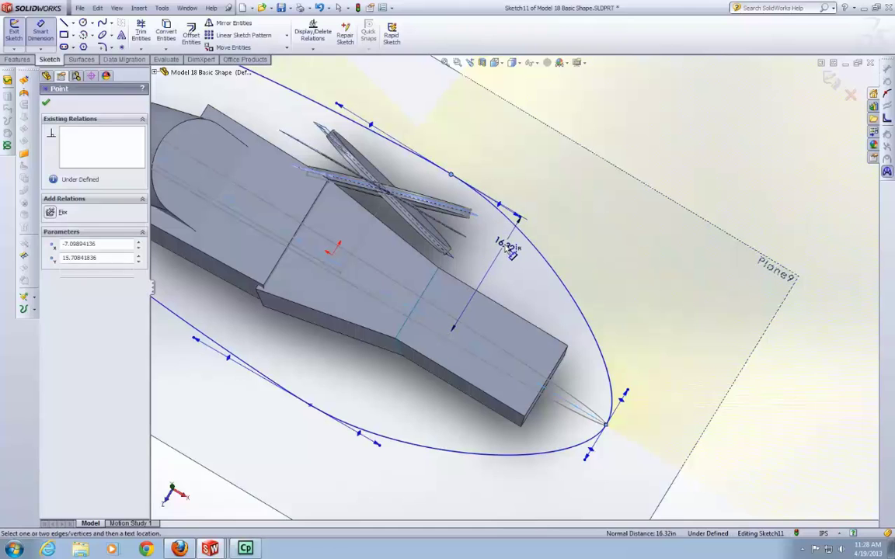
pyautogui.click(510, 250)
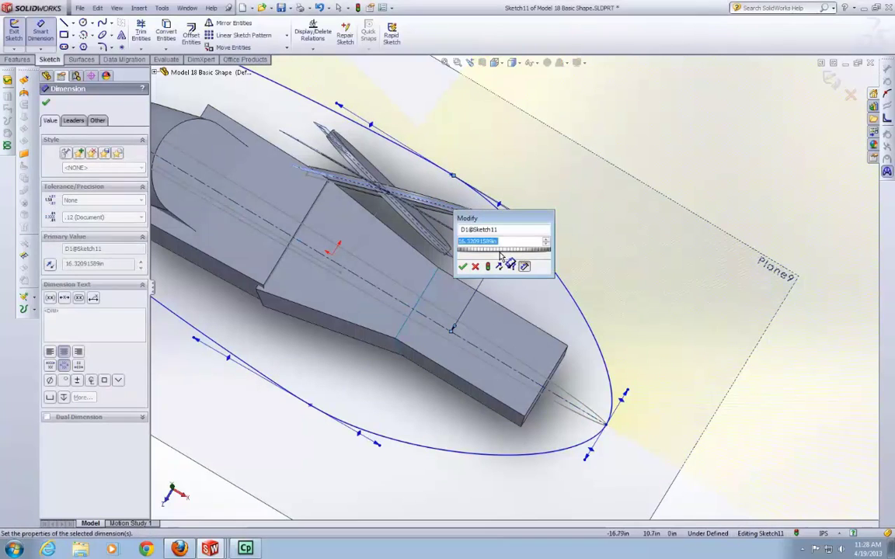
pyautogui.press('Return')
pyautogui.doubleClick(501, 249)
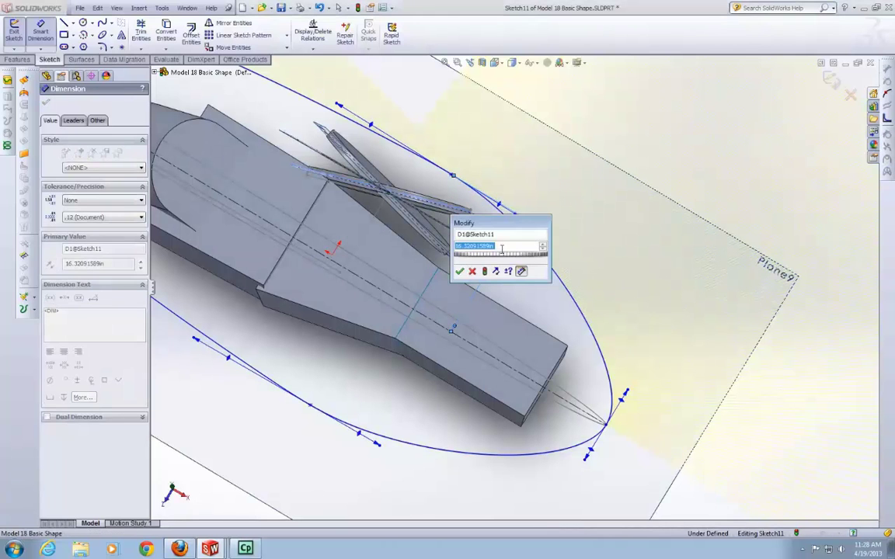
pyautogui.write('15')
pyautogui.press('Return')
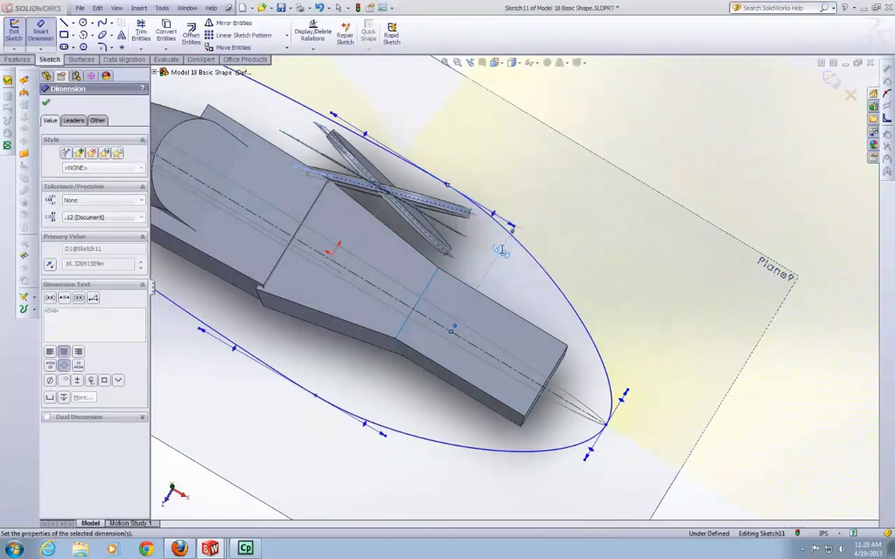
# Step: Examine the clearance between the narrowed side outline and the turned wheel, and end dimensioning
pyautogui.scroll(4, 504, 254)
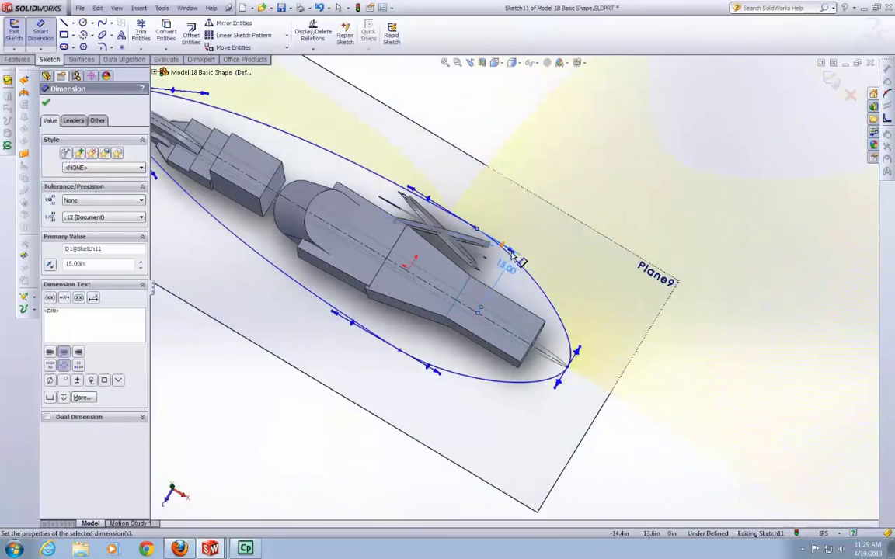
pyautogui.moveTo(471, 274); pyautogui.dragTo(467, 247, button='middle')
pyautogui.scroll(2, 442, 261)
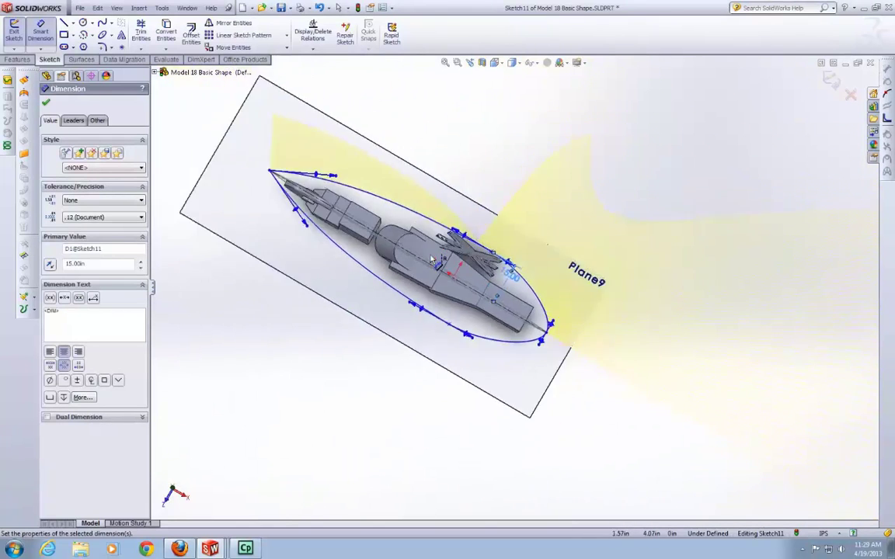
pyautogui.scroll(-5, 551, 256)
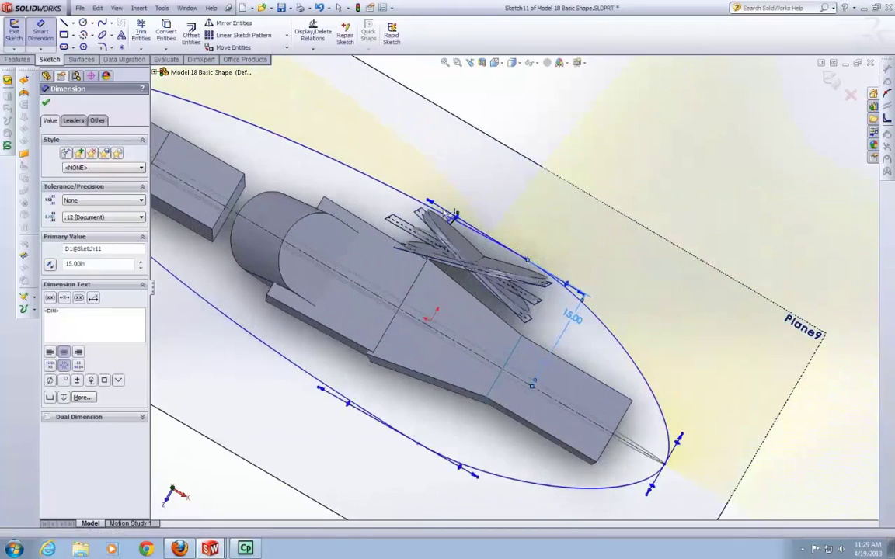
pyautogui.scroll(-3, 450, 212)
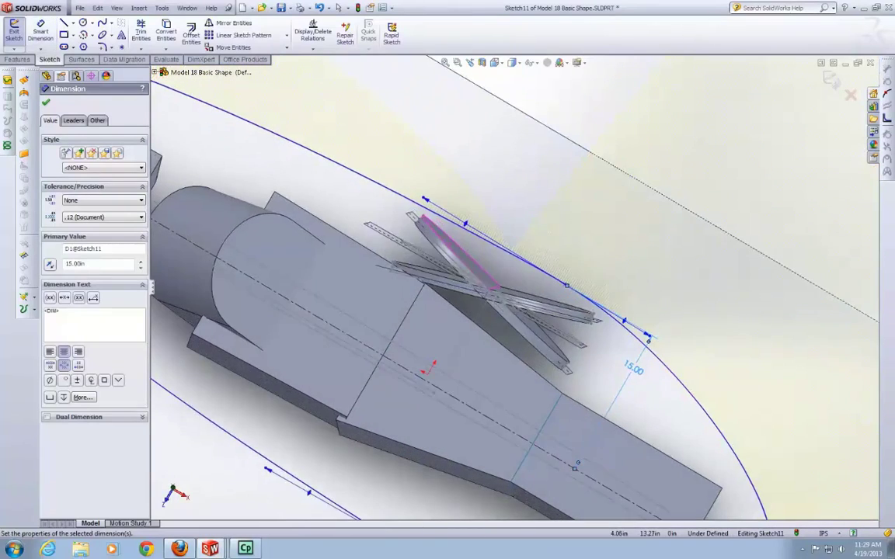
pyautogui.moveTo(453, 250); pyautogui.dragTo(455, 243, button='middle')
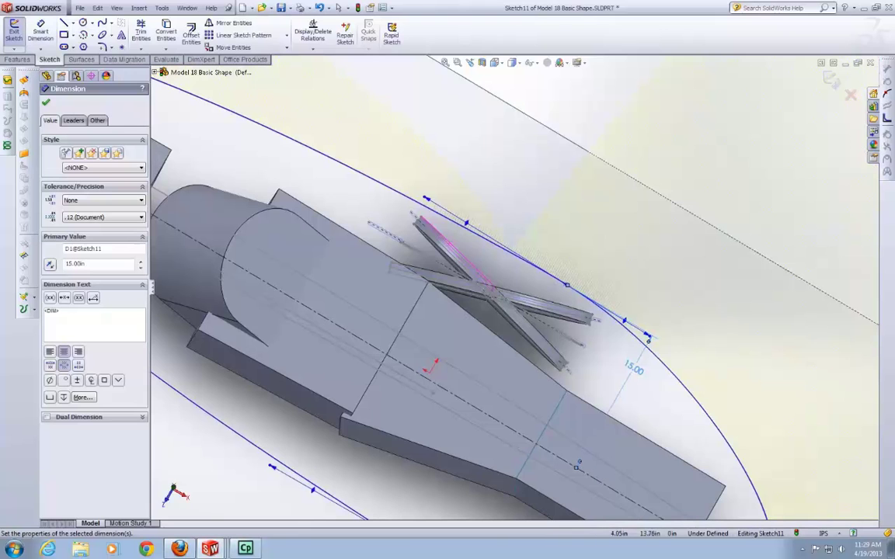
pyautogui.scroll(3, 524, 293)
pyautogui.scroll(2, 444, 251)
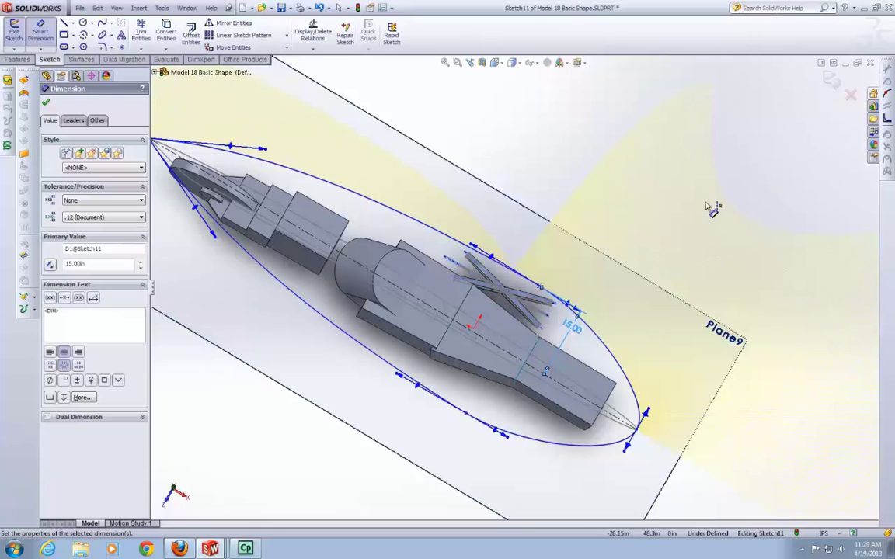
pyautogui.click(583, 330)
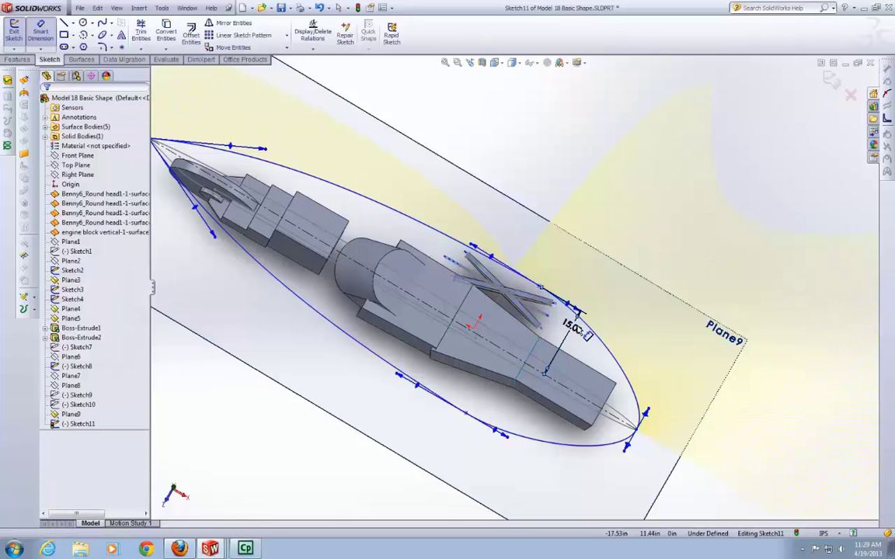
pyautogui.press('Escape')
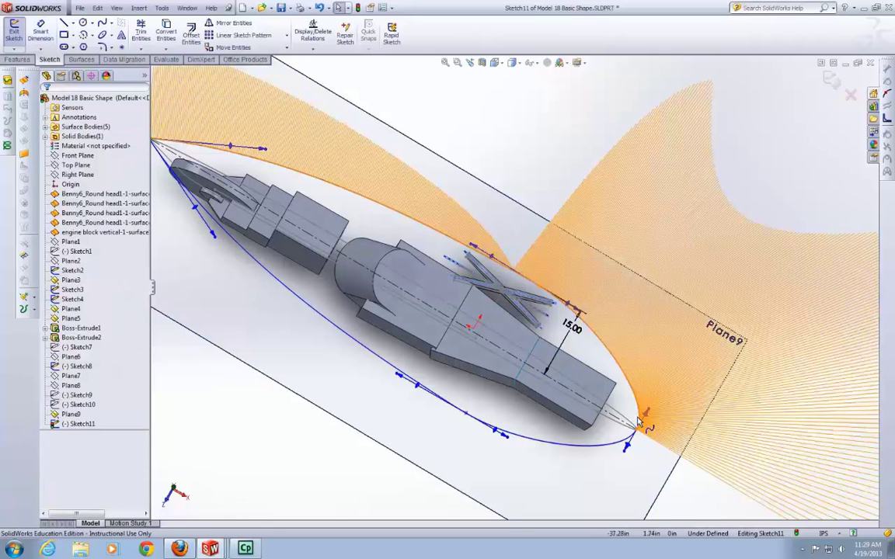
# Step: Add a Pierce relation between the outline's nose endpoint and the upper profile spline of Sketch8
pyautogui.click(637, 422)
pyautogui.keyDown('ctrl'); pyautogui.click(627, 423); pyautogui.keyUp('ctrl')
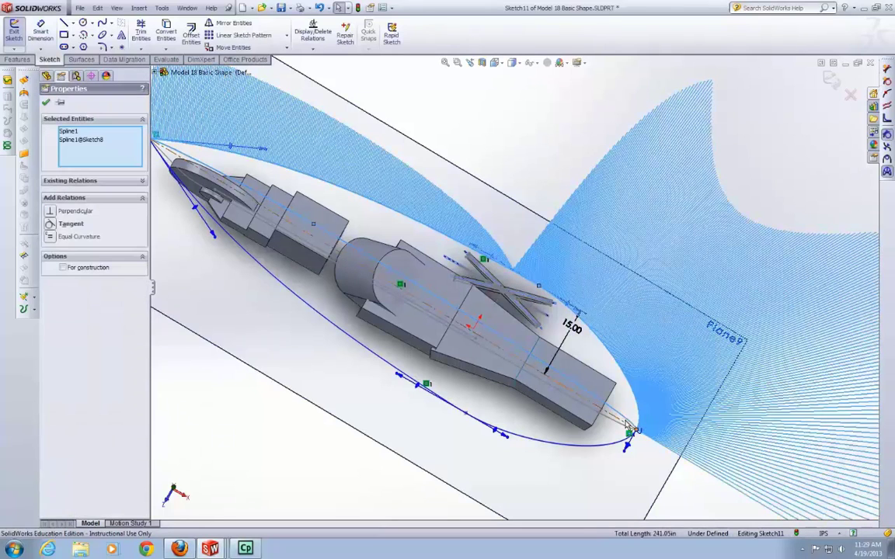
pyautogui.click(668, 418)
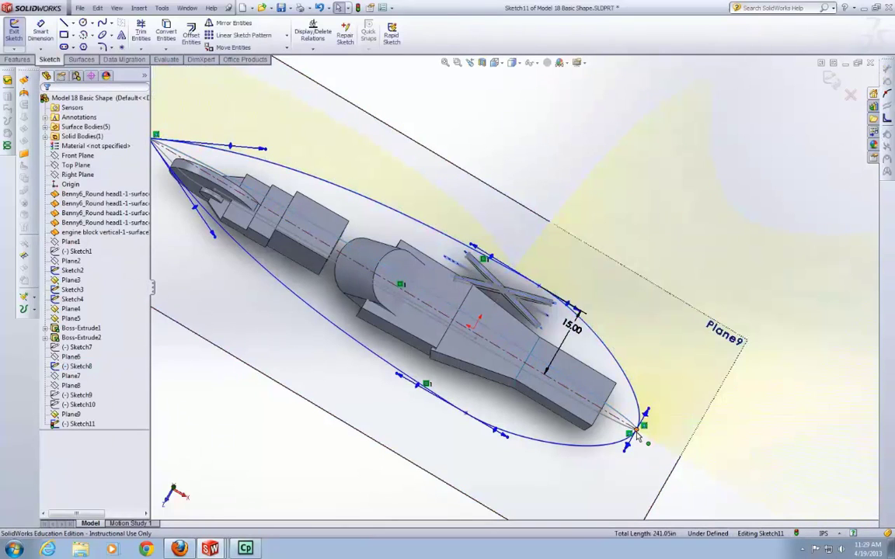
pyautogui.click(637, 430)
pyautogui.keyDown('ctrl'); pyautogui.click(628, 422); pyautogui.keyUp('ctrl')
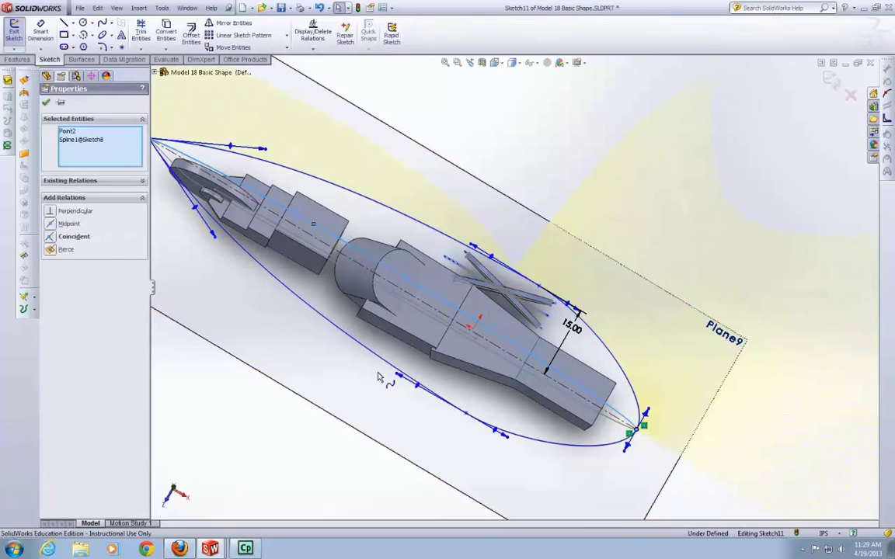
pyautogui.click(46, 102)
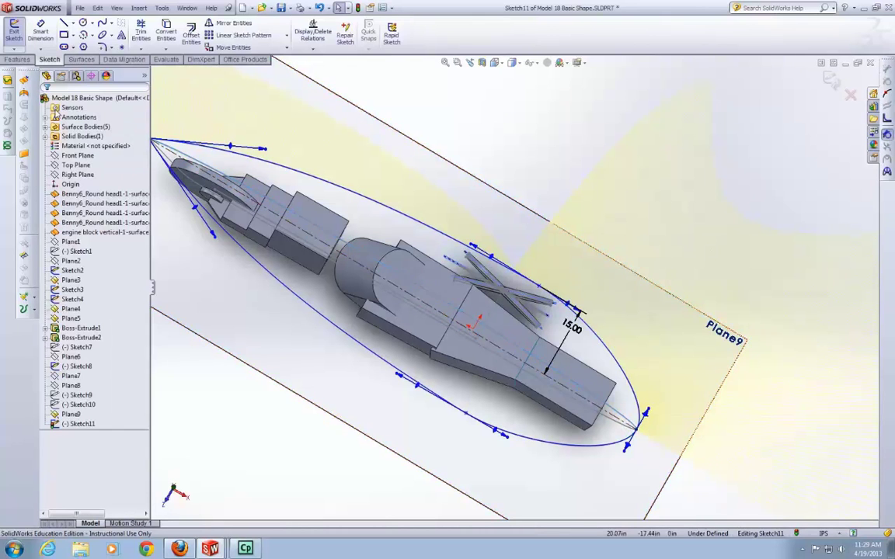
# Step: Add a Pierce relation between the outline's tail endpoint and the upper profile spline of Sketch8
pyautogui.scroll(2, 212, 199)
pyautogui.scroll(-1, 221, 161)
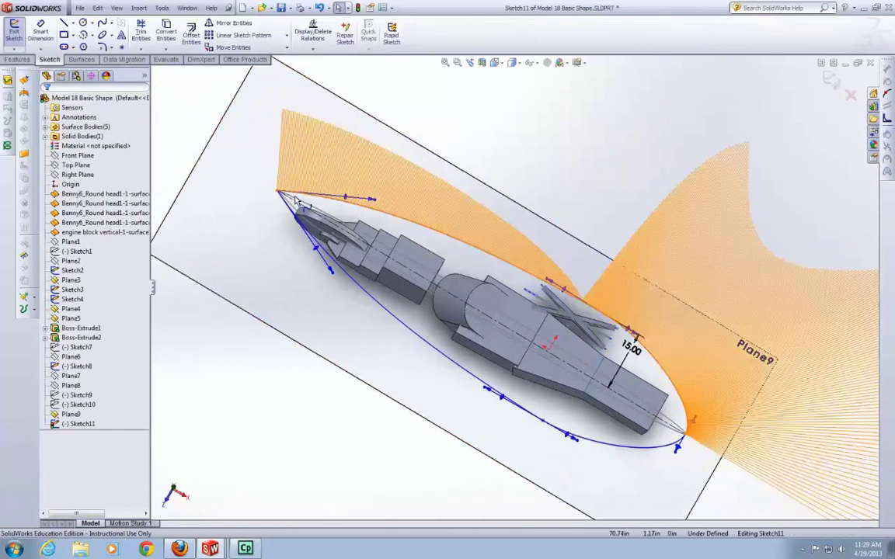
pyautogui.click(278, 191)
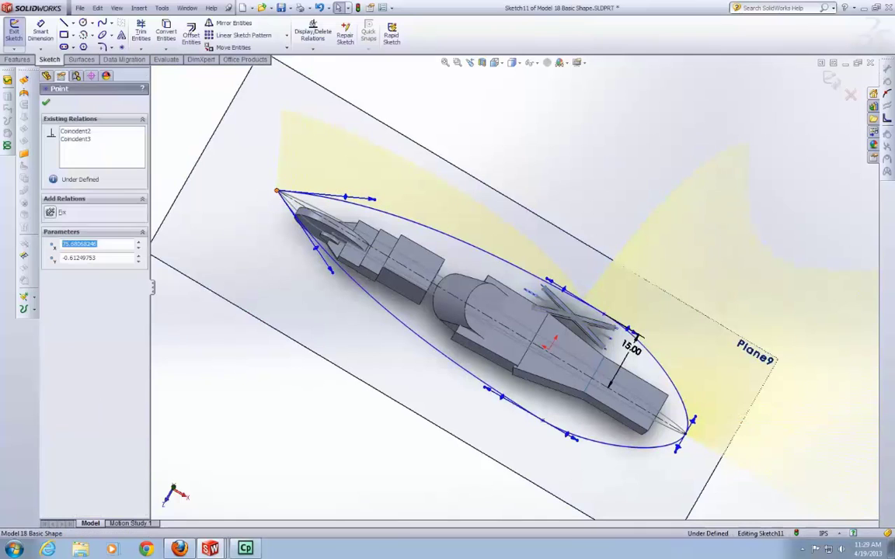
pyautogui.click(299, 203)
pyautogui.keyDown('ctrl'); pyautogui.click(277, 192); pyautogui.keyUp('ctrl')
pyautogui.click(277, 191)
pyautogui.keyDown('ctrl'); pyautogui.click(278, 194); pyautogui.keyUp('ctrl')
pyautogui.click(274, 218)
pyautogui.scroll(-1, 274, 218)
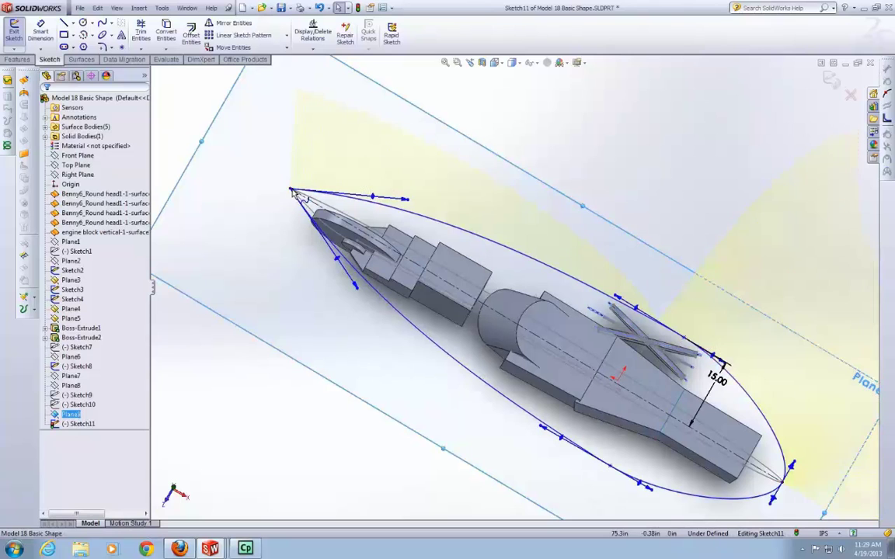
pyautogui.click(291, 191)
pyautogui.keyDown('ctrl'); pyautogui.click(317, 204); pyautogui.keyUp('ctrl')
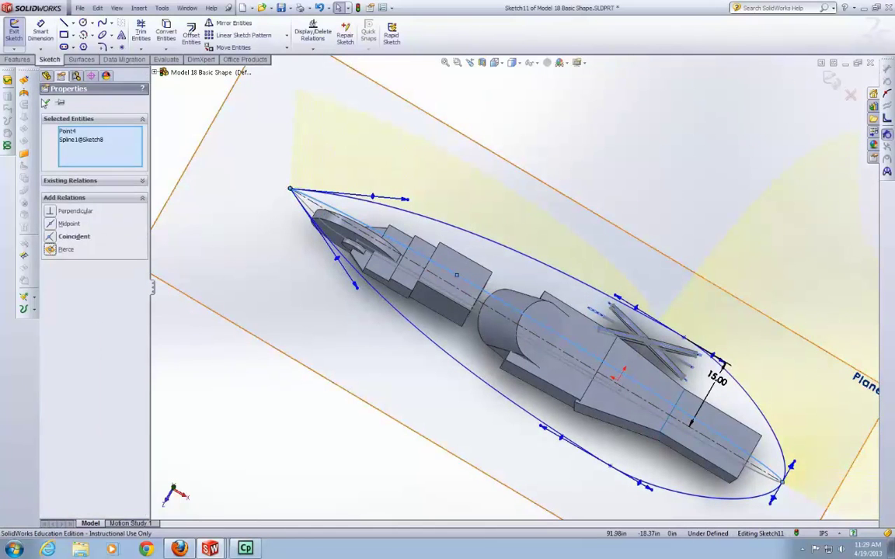
pyautogui.press('Escape')
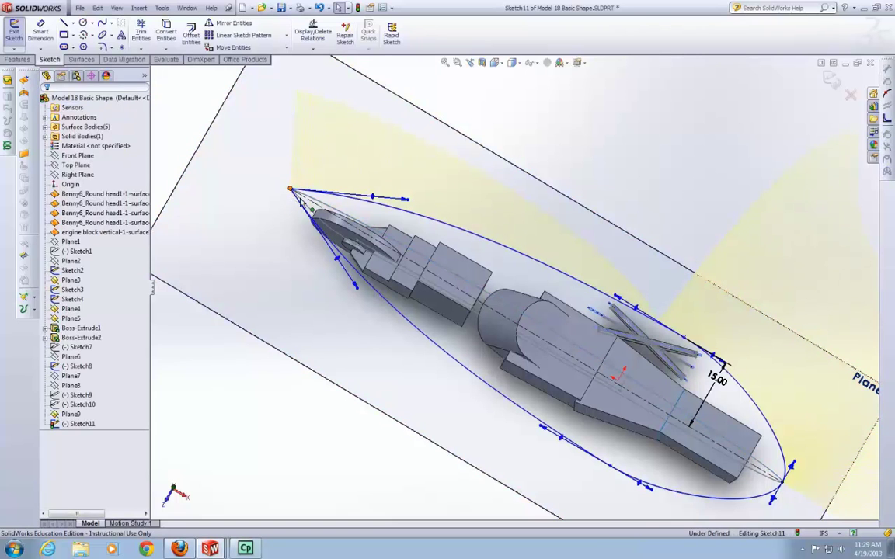
# Step: Add a Pierce relation between the outline's tail endpoint and the lower profile spline of Sketch8
pyautogui.click(292, 189)
pyautogui.keyDown('ctrl'); pyautogui.click(302, 202); pyautogui.keyUp('ctrl')
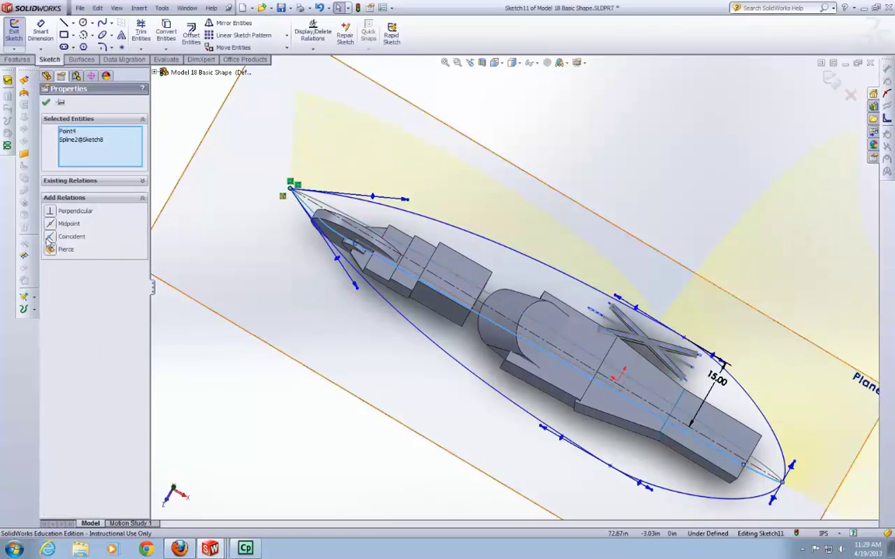
pyautogui.click(52, 249)
pyautogui.press('Escape')
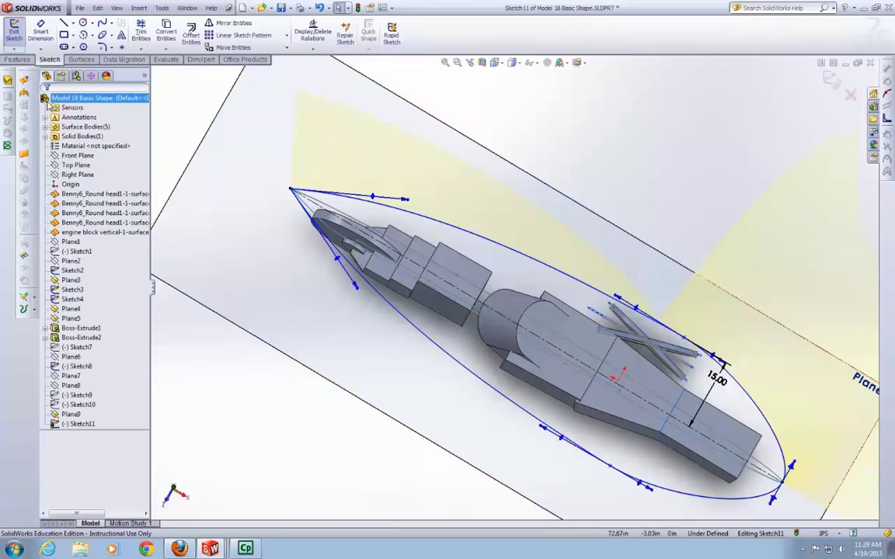
# Step: Add a Pierce relation between the outline's nose endpoint and the lower profile spline of Sketch8
pyautogui.scroll(1, 678, 483)
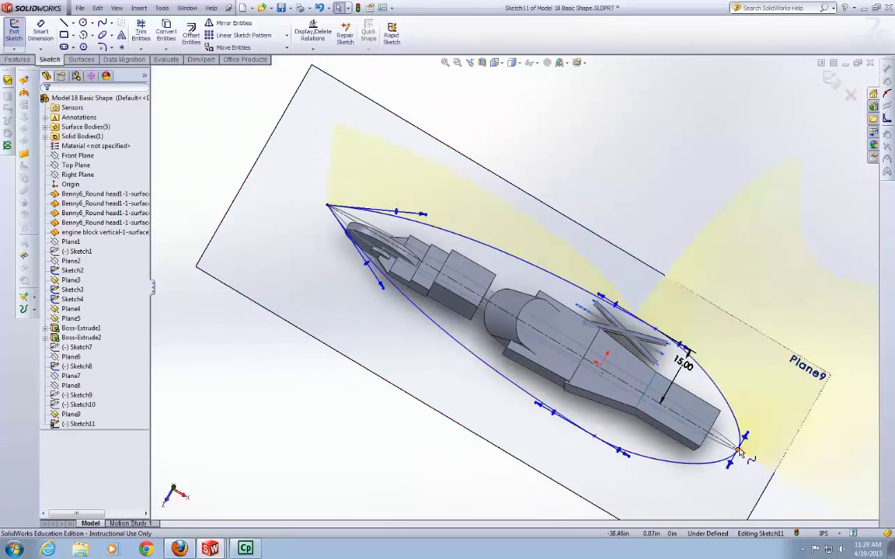
pyautogui.click(737, 450)
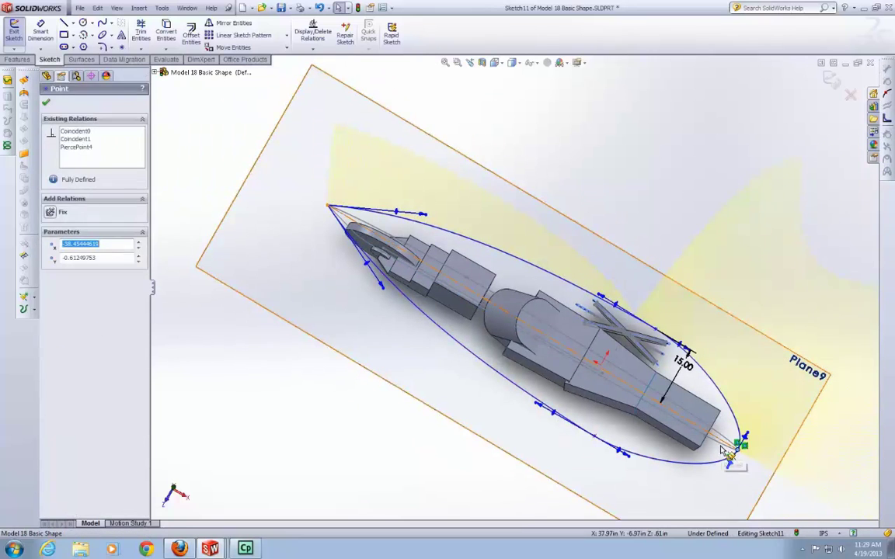
pyautogui.keyDown('ctrl'); pyautogui.click(593, 437); pyautogui.keyUp('ctrl')
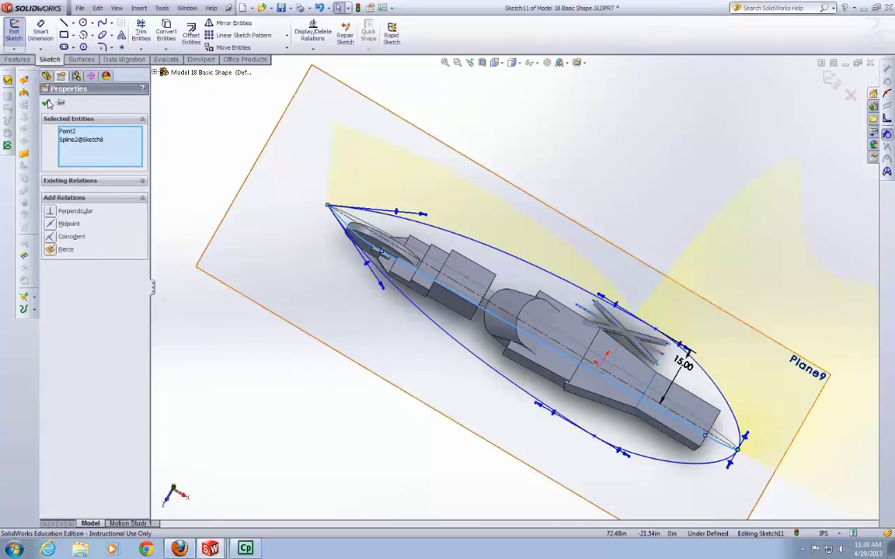
pyautogui.click(45, 102)
# Step: Exit the side outline sketch and turn off the curvature combs on its spline
pyautogui.scroll(1, 505, 428)
pyautogui.moveTo(505, 428); pyautogui.dragTo(538, 263, button='middle')
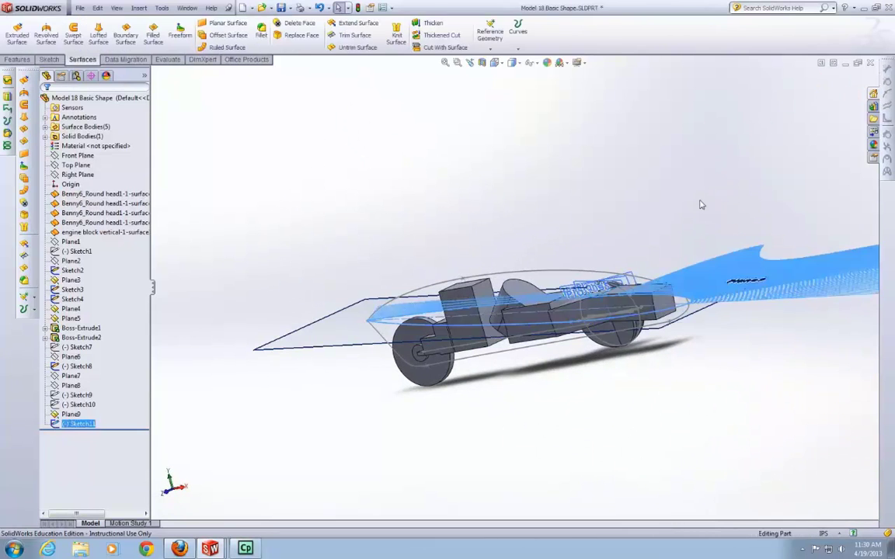
pyautogui.moveTo(696, 223)
pyautogui.mouseDown(button='middle')
pyautogui.moveTo(674, 247)
pyautogui.moveTo(681, 224)
pyautogui.mouseUp(button='middle')
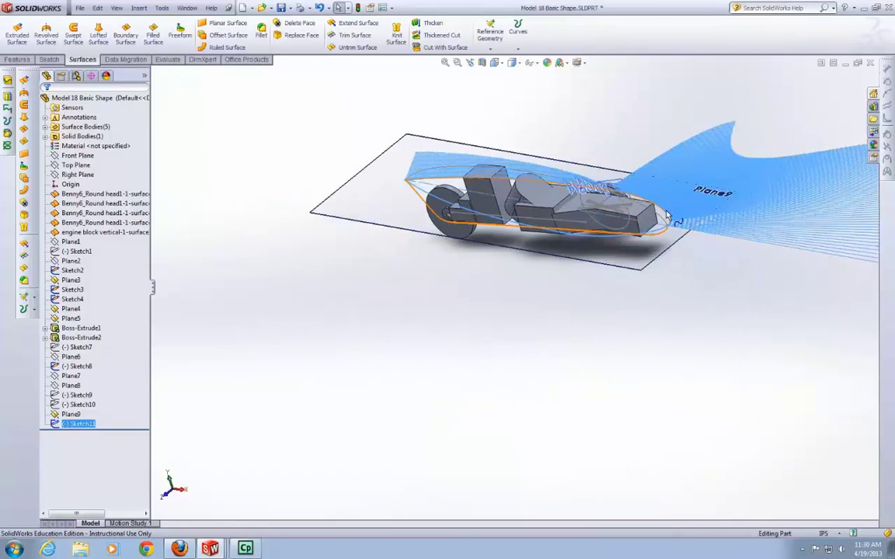
pyautogui.rightClick(667, 175)
pyautogui.click(693, 261)
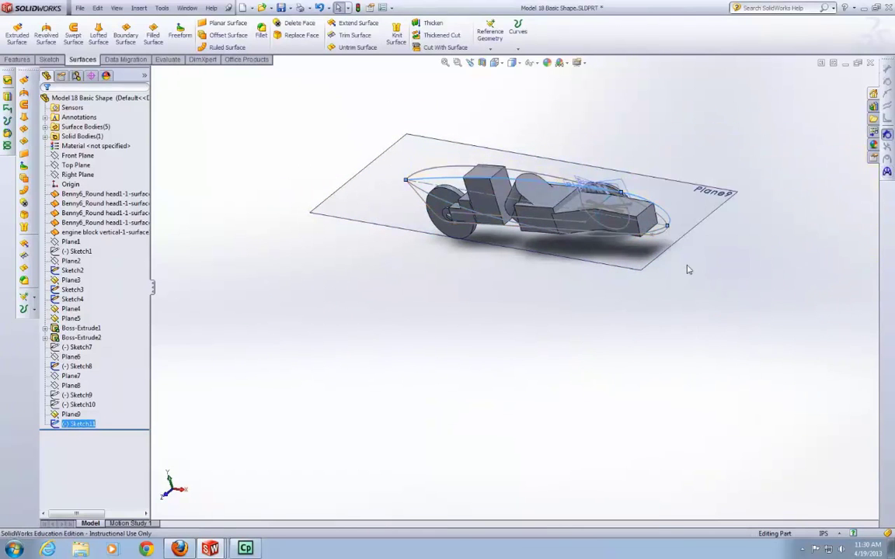
# Step: Hide the reference planes Plane5, Plane4 and Plane3
pyautogui.moveTo(700, 267); pyautogui.dragTo(685, 294, button='middle')
pyautogui.scroll(6, 686, 294)
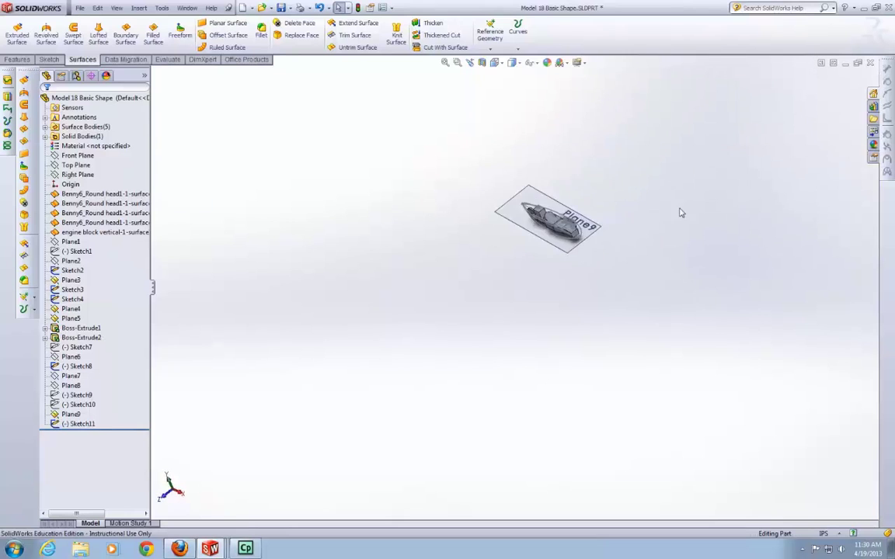
pyautogui.moveTo(593, 171); pyautogui.dragTo(591, 201, button='middle')
pyautogui.scroll(-8, 596, 197)
pyautogui.moveTo(538, 253); pyautogui.dragTo(615, 220, button='middle')
pyautogui.scroll(5, 544, 233)
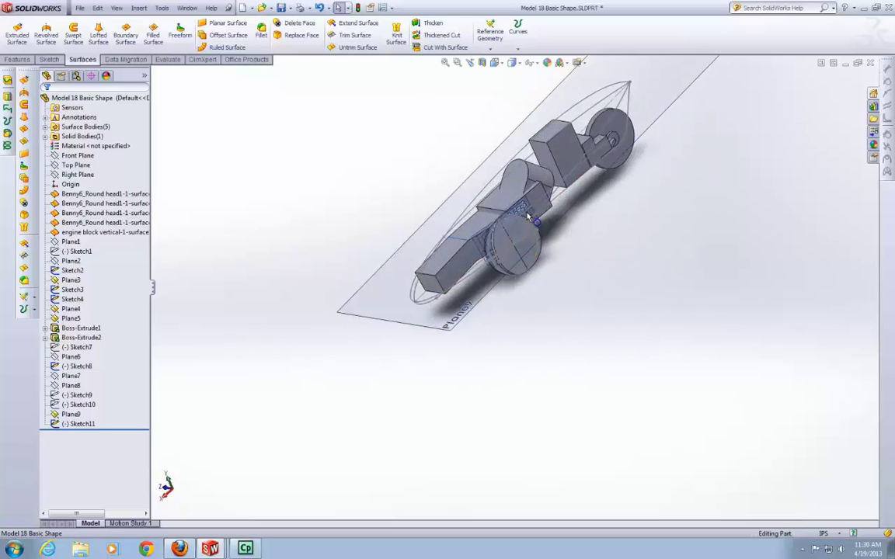
pyautogui.moveTo(543, 233)
pyautogui.mouseDown(button='middle')
pyautogui.moveTo(569, 223)
pyautogui.moveTo(509, 223)
pyautogui.mouseUp(button='middle')
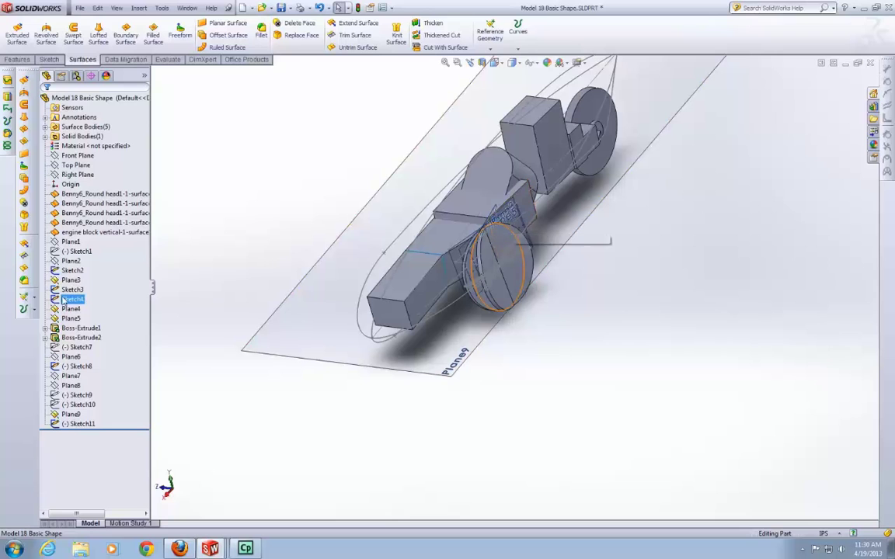
pyautogui.rightClick(71, 318)
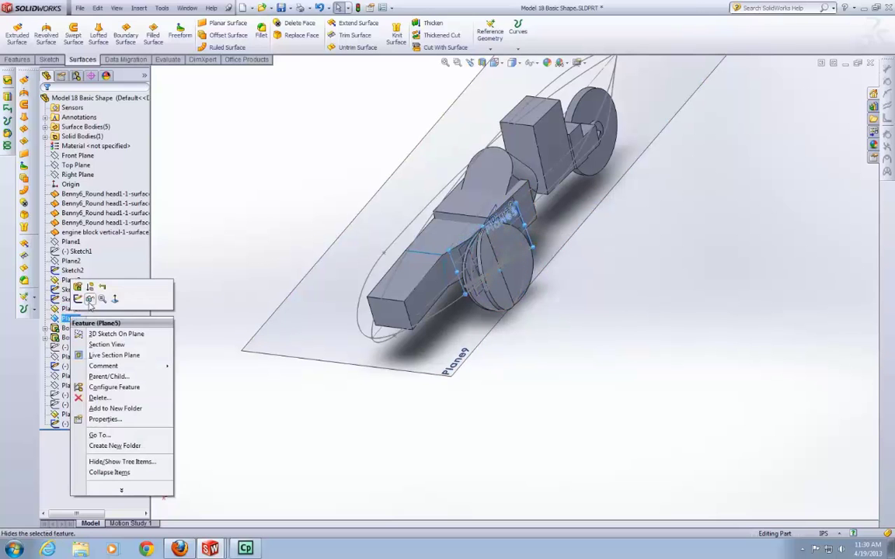
pyautogui.click(89, 302)
pyautogui.rightClick(74, 310)
pyautogui.click(89, 292)
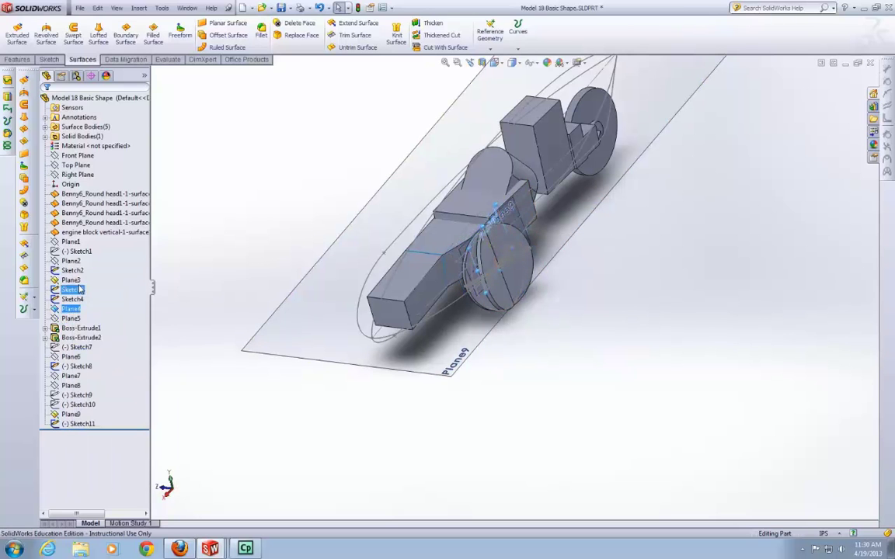
pyautogui.rightClick(69, 308)
pyautogui.click(87, 291)
pyautogui.rightClick(66, 281)
pyautogui.click(85, 265)
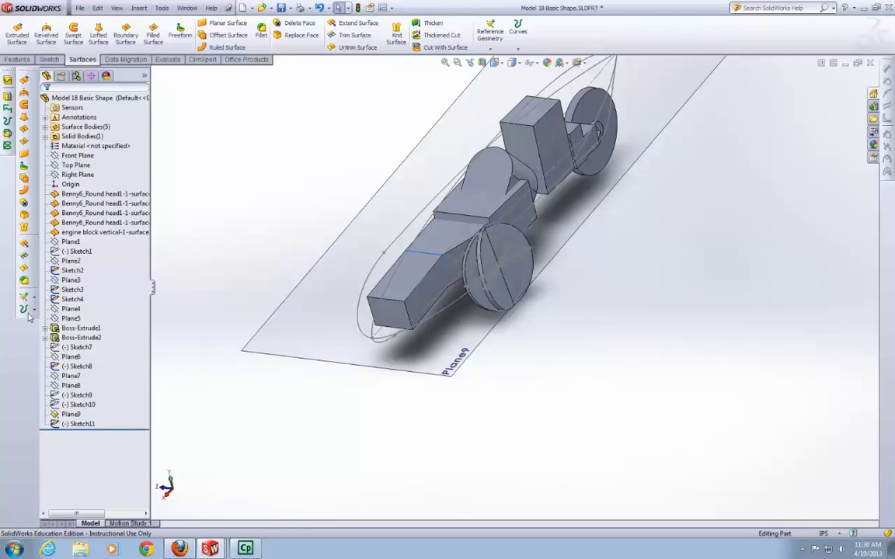
# Step: Orient the view normal to the Front Plane, flipped to show the vehicle from the back side
pyautogui.click(70, 157)
pyautogui.rightClick(68, 163)
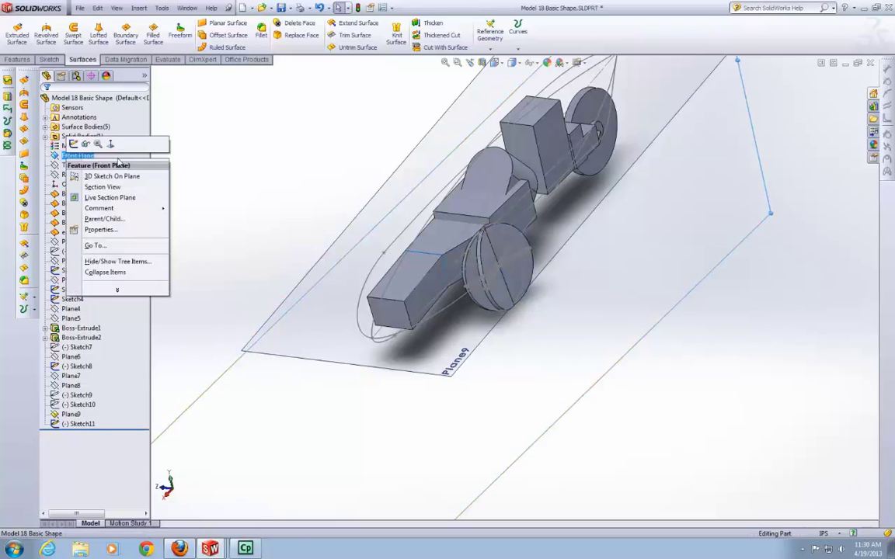
pyautogui.click(113, 143)
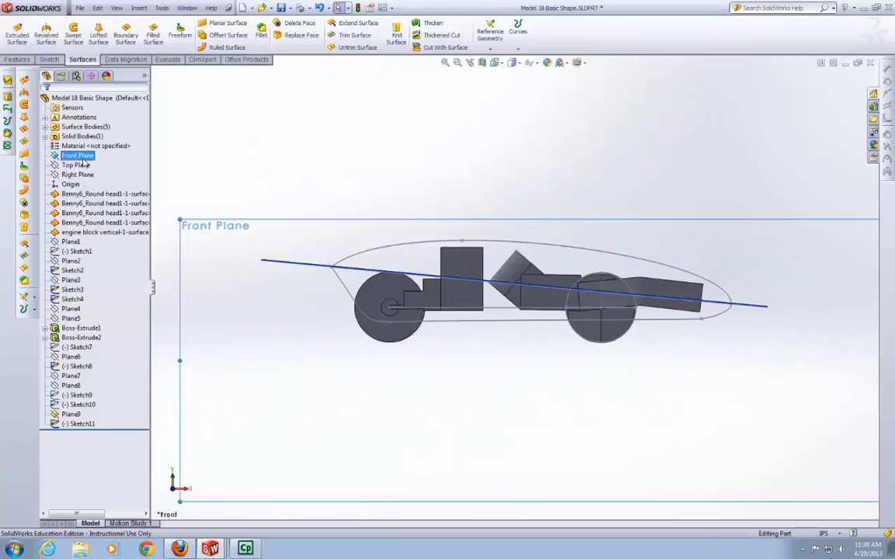
pyautogui.rightClick(82, 156)
pyautogui.click(128, 141)
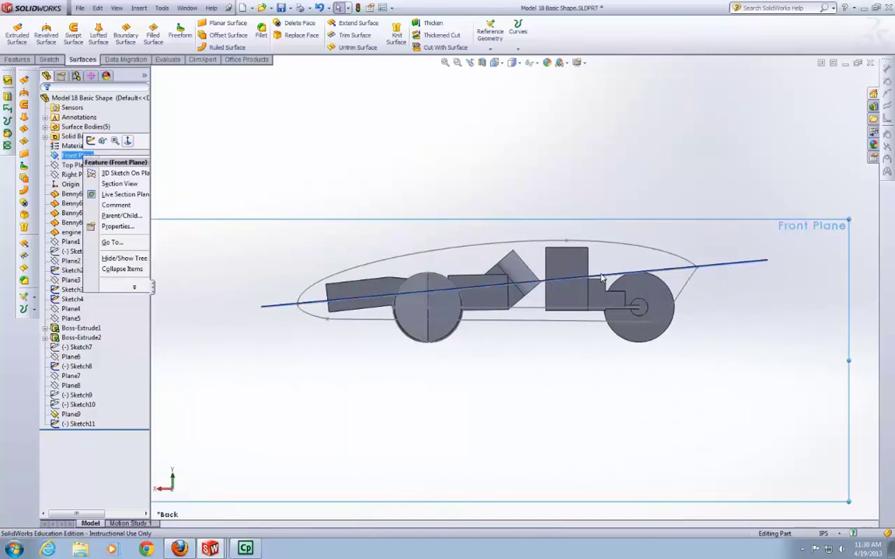
pyautogui.click(368, 147)
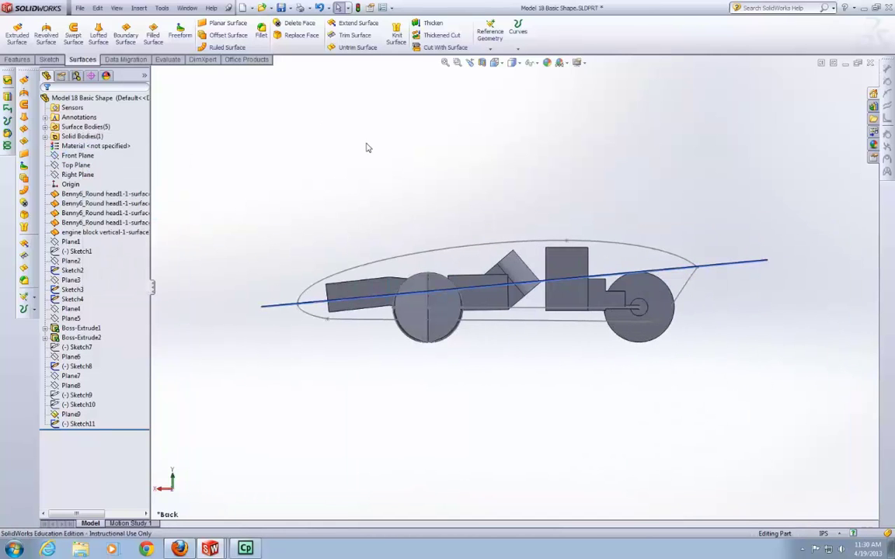
pyautogui.click(59, 62)
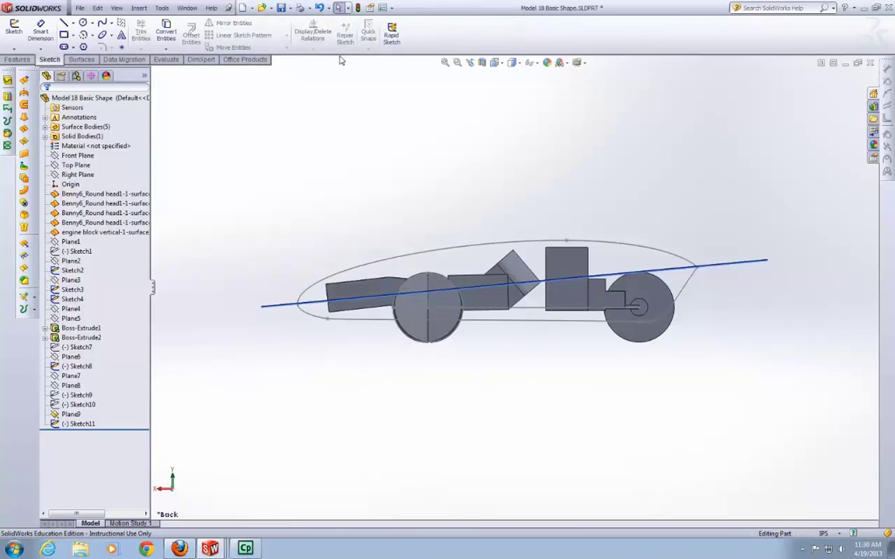
pyautogui.click(82, 60)
pyautogui.click(490, 35)
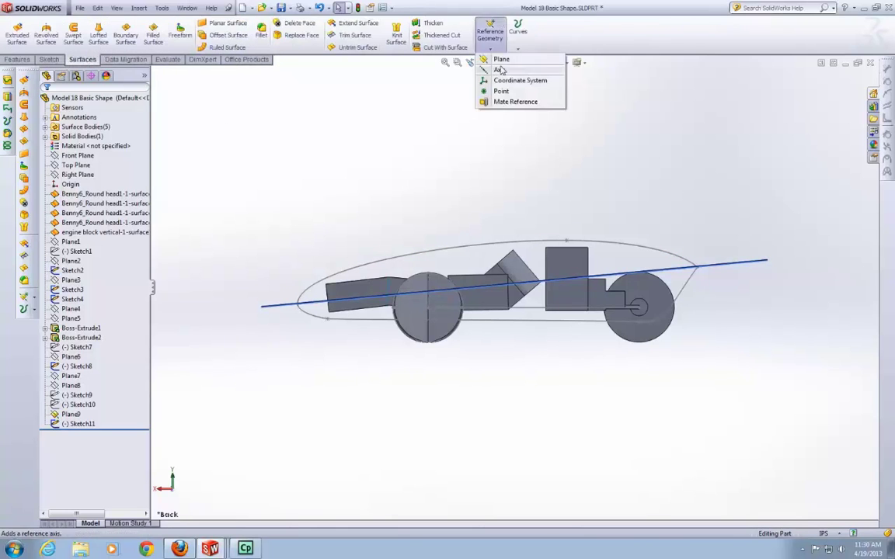
pyautogui.click(491, 60)
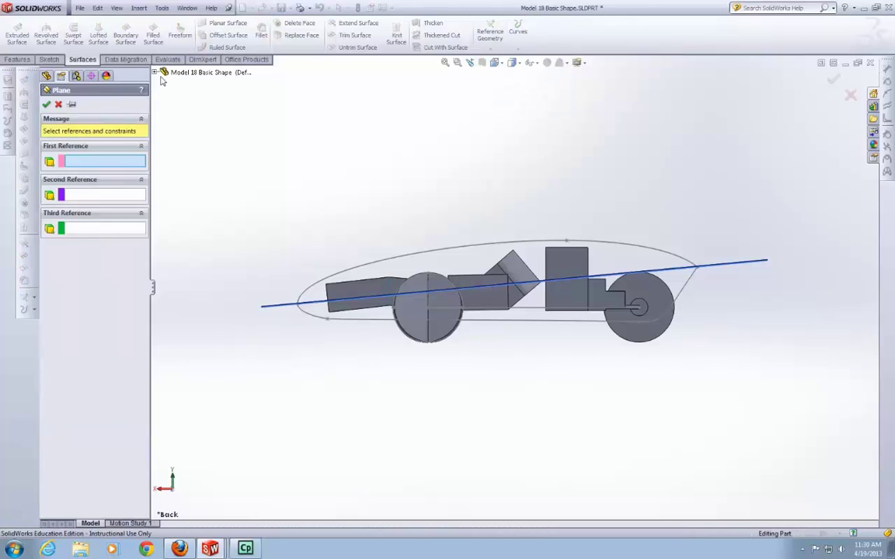
pyautogui.click(155, 72)
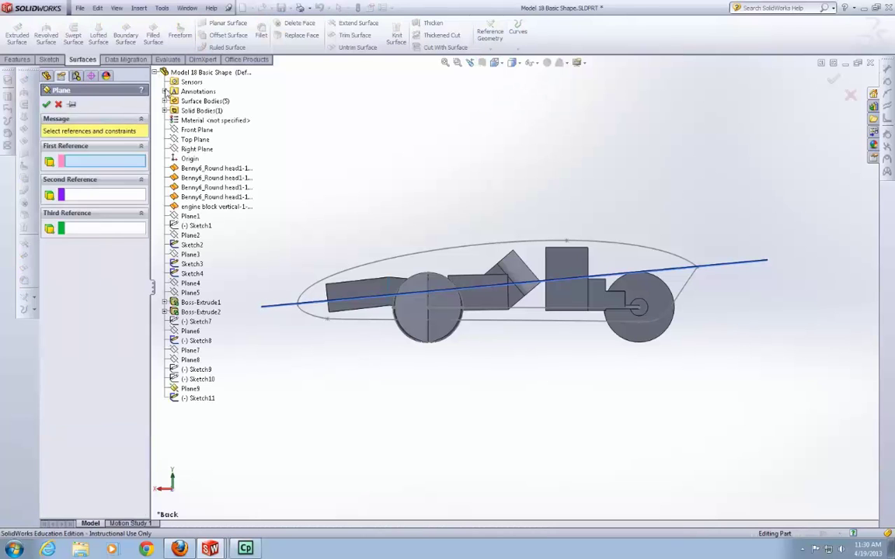
pyautogui.click(195, 149)
pyautogui.scroll(-2, 447, 296)
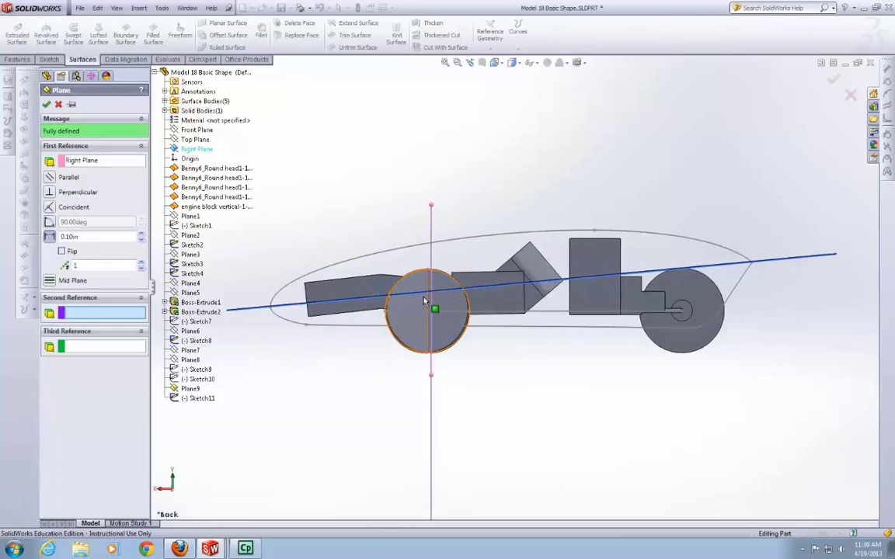
pyautogui.click(427, 271)
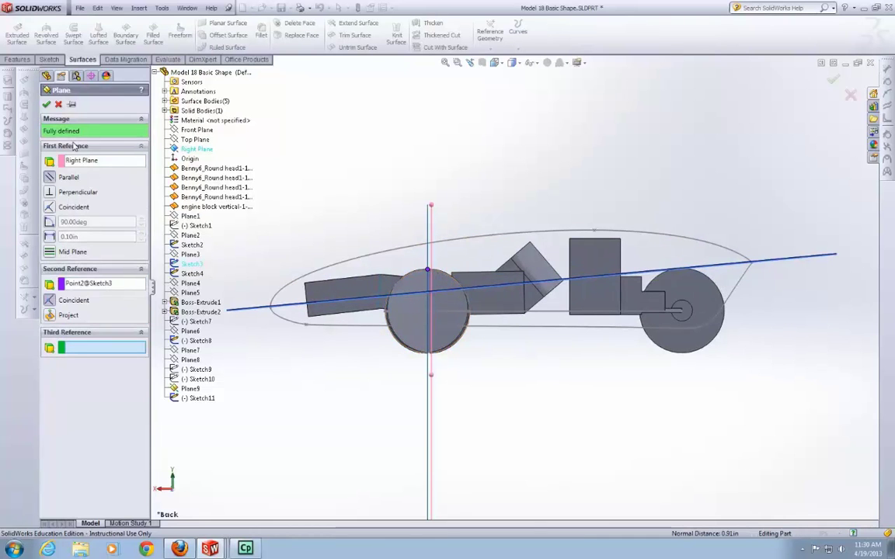
pyautogui.click(56, 105)
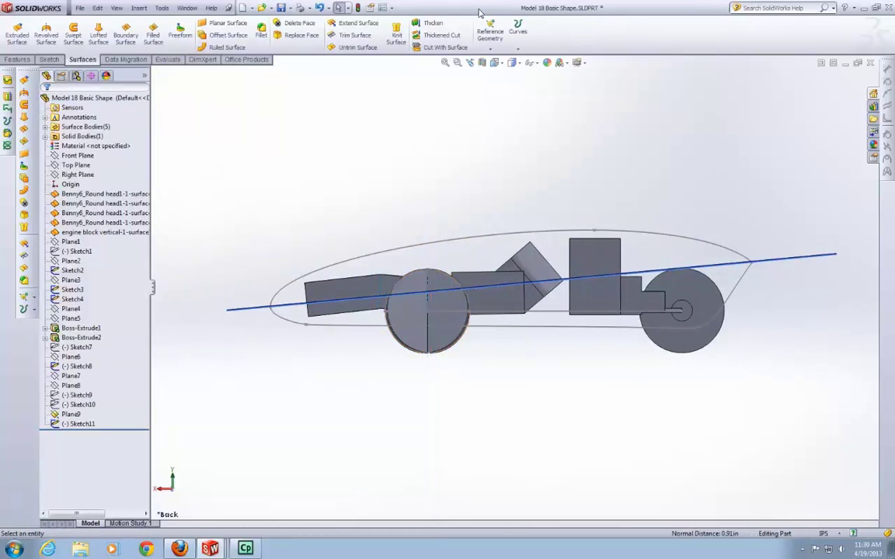
# Step: Create a reference plane parallel to the Right Plane and coincident with the vertex at the top of the front wheel
pyautogui.click(490, 32)
pyautogui.click(488, 60)
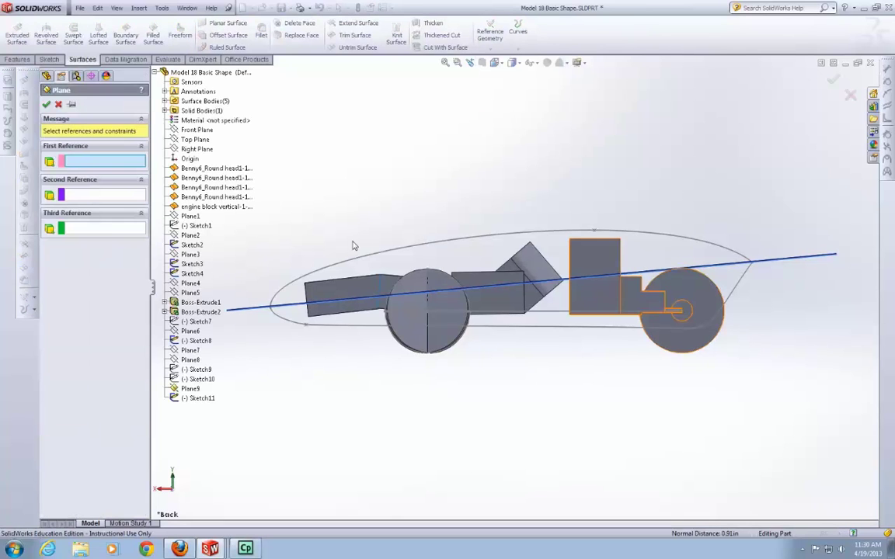
pyautogui.click(196, 148)
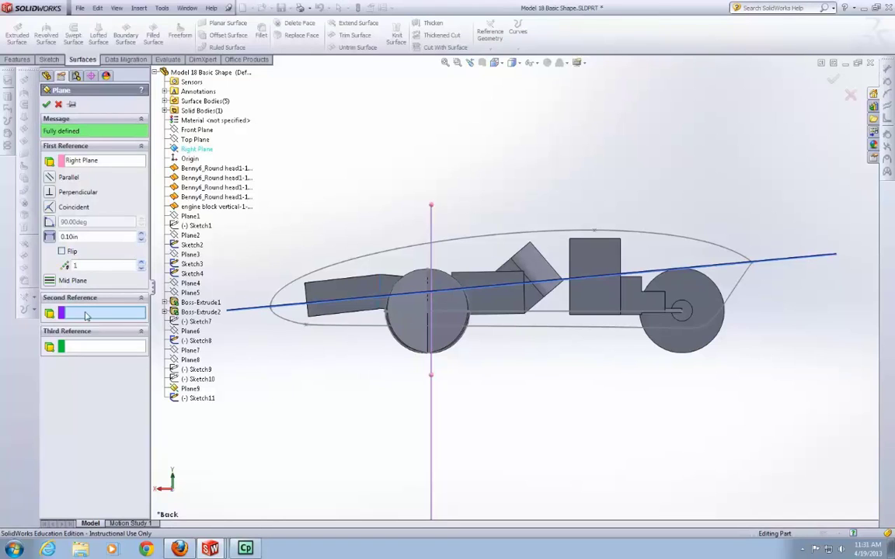
pyautogui.click(416, 272)
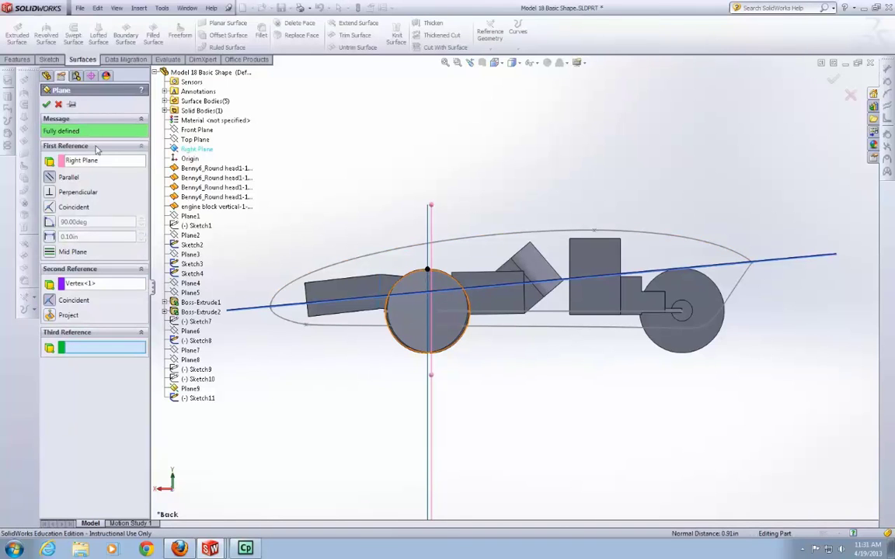
pyautogui.click(46, 103)
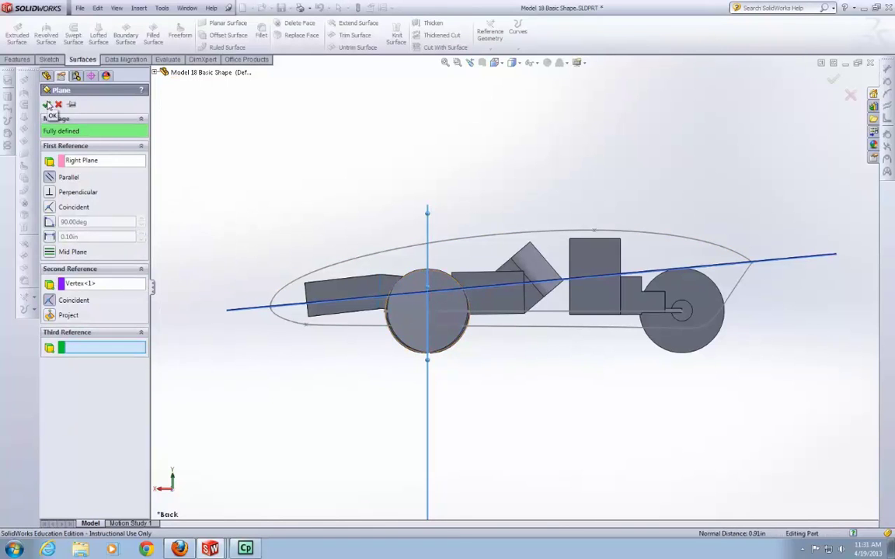
# Step: Create a reference plane parallel to Plane10 through the upper profile spline's point above the engine block
pyautogui.click(490, 35)
pyautogui.click(497, 60)
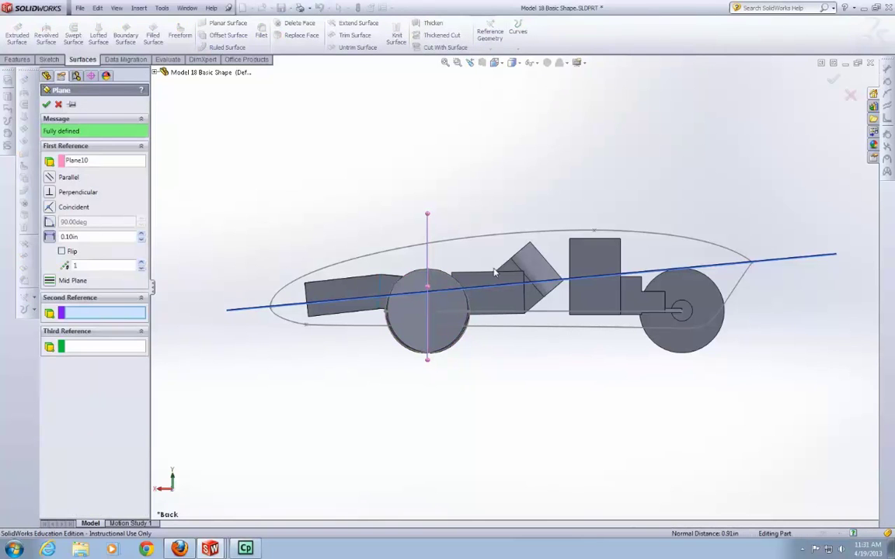
pyautogui.click(595, 231)
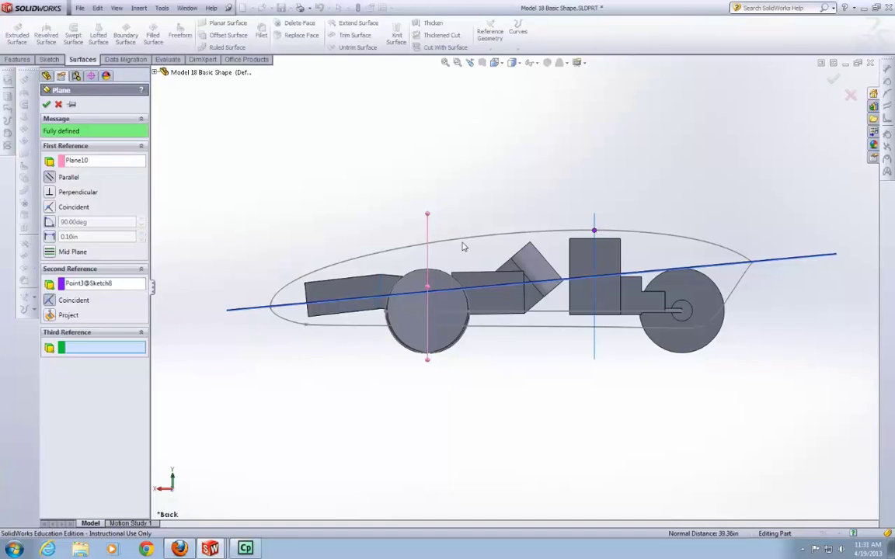
pyautogui.click(46, 104)
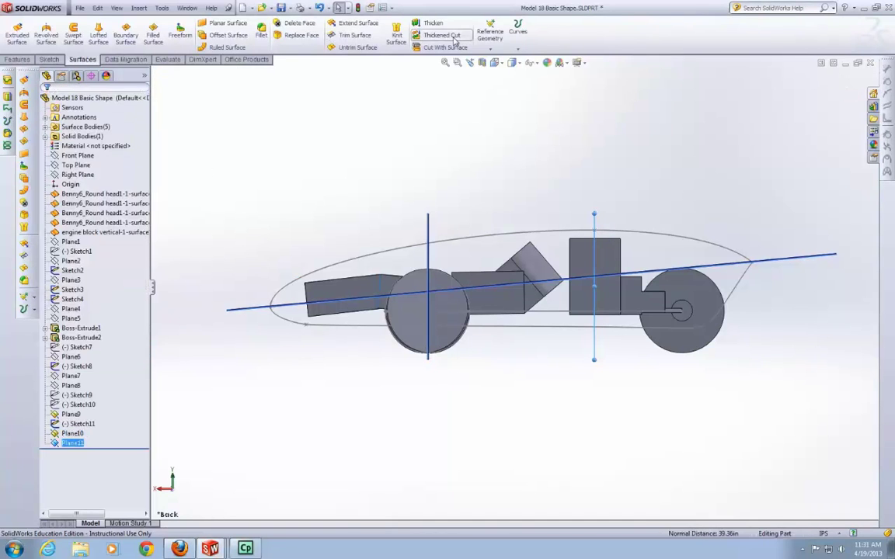
# Step: Create a reference plane parallel to Plane11 through the vertex at the rear wheel's center
pyautogui.click(490, 34)
pyautogui.click(497, 60)
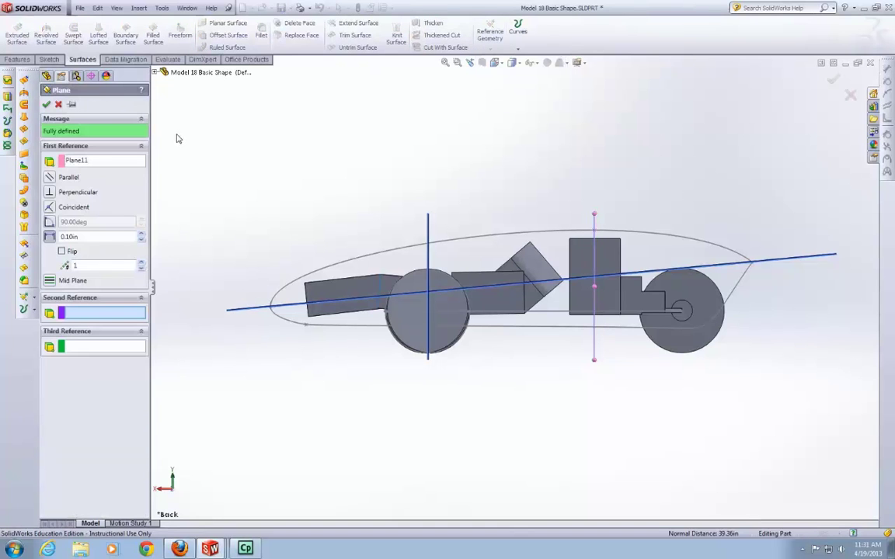
pyautogui.click(682, 310)
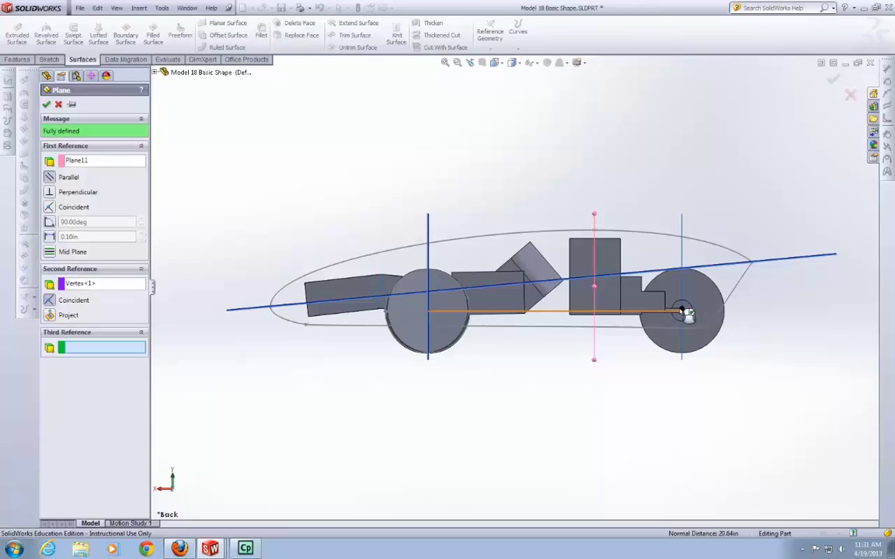
pyautogui.click(46, 104)
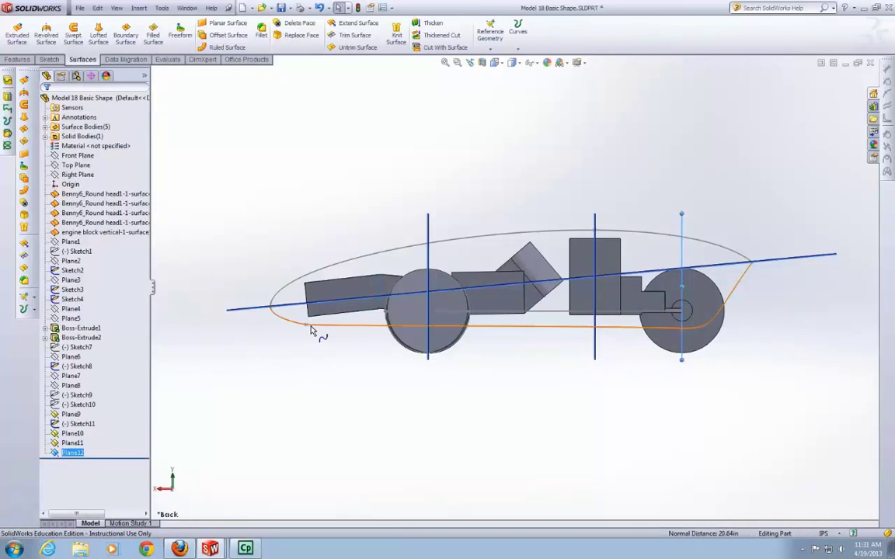
# Step: Create a reference plane parallel to Plane12 through the lower profile spline's point near the nose
pyautogui.click(490, 34)
pyautogui.click(490, 60)
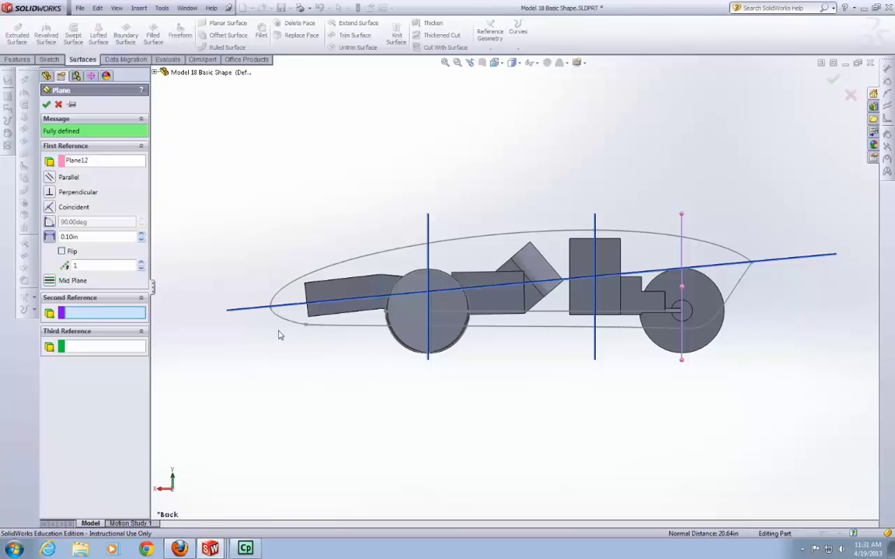
pyautogui.click(306, 327)
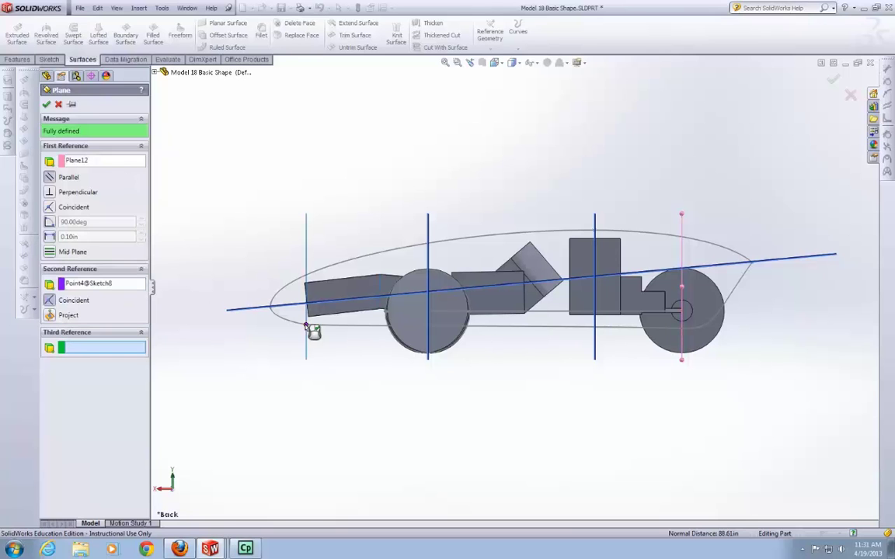
pyautogui.click(46, 104)
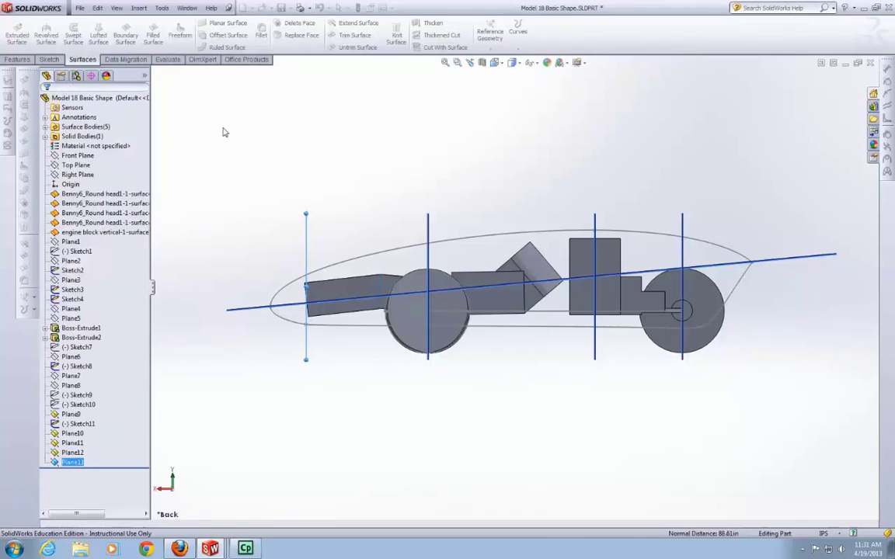
# Step: Hide Plane9, Plane10, Plane11 and Plane12, leaving only the nose plane shown
pyautogui.moveTo(230, 137); pyautogui.dragTo(283, 203, button='middle')
pyautogui.rightClick(240, 325)
pyautogui.click(255, 289)
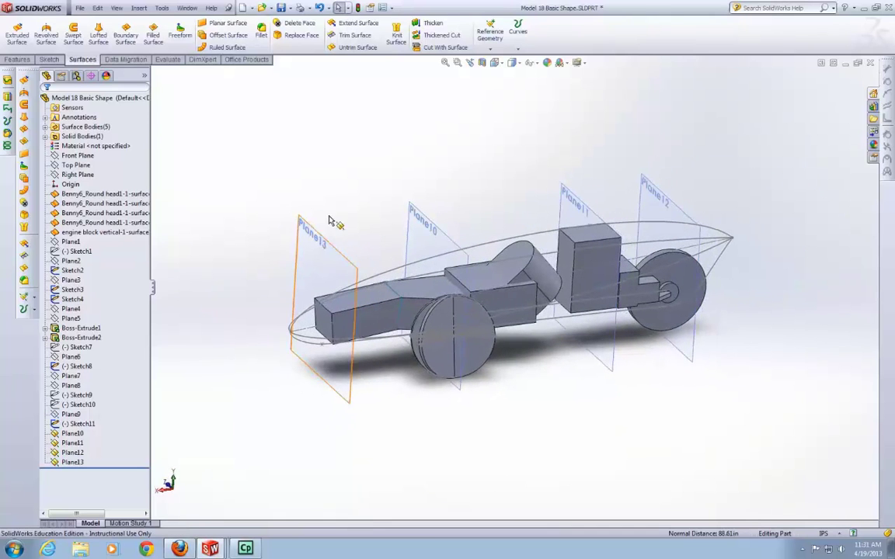
pyautogui.rightClick(421, 260)
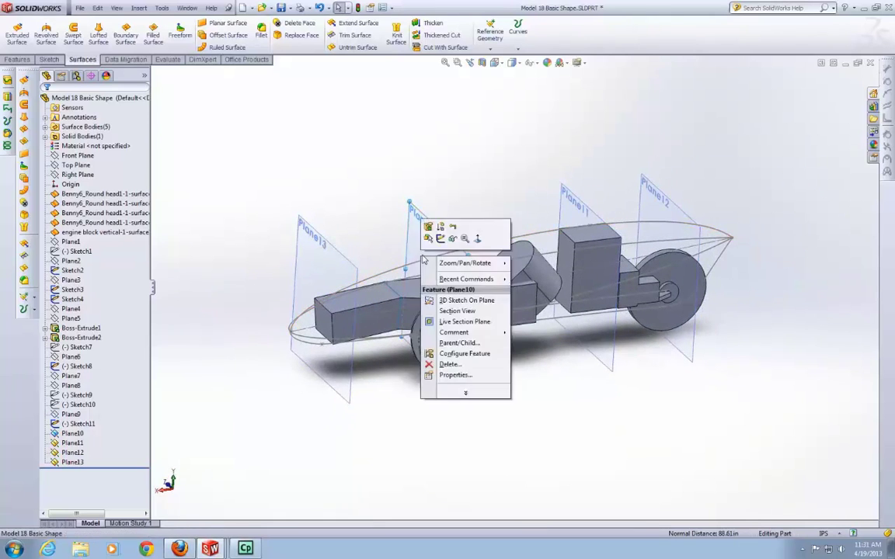
pyautogui.click(453, 238)
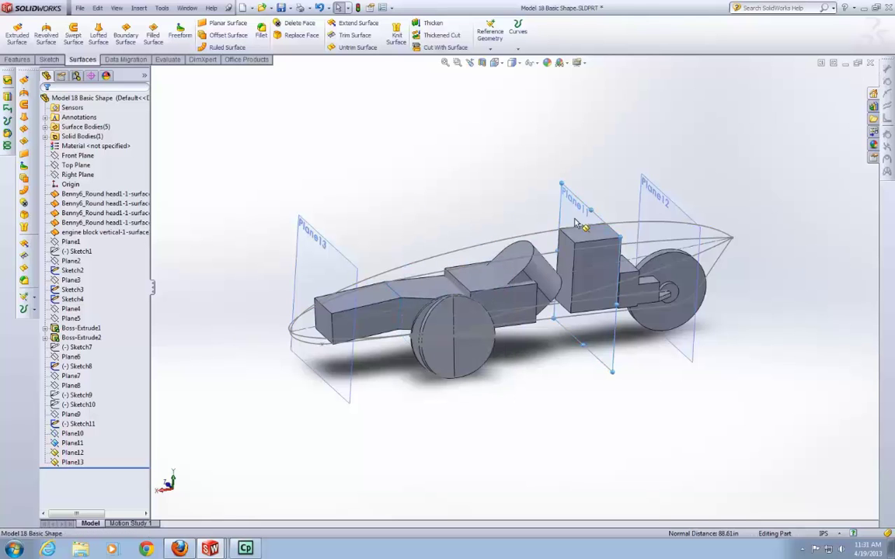
pyautogui.rightClick(574, 222)
pyautogui.click(609, 203)
pyautogui.rightClick(599, 191)
pyautogui.click(631, 172)
# Step: Start a sketch on Plane13 at the nose and check the body outline from the plane's normal and at an angle
pyautogui.rightClick(338, 281)
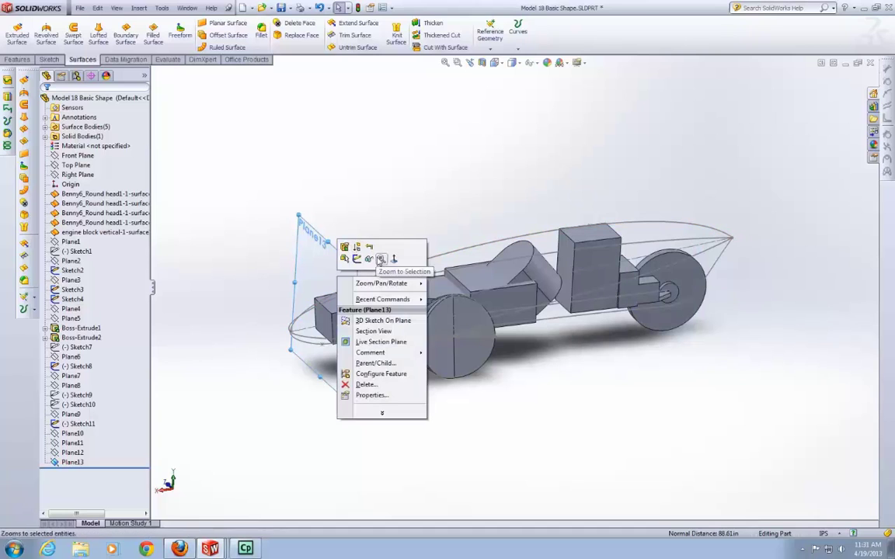
pyautogui.click(357, 262)
pyautogui.rightClick(339, 217)
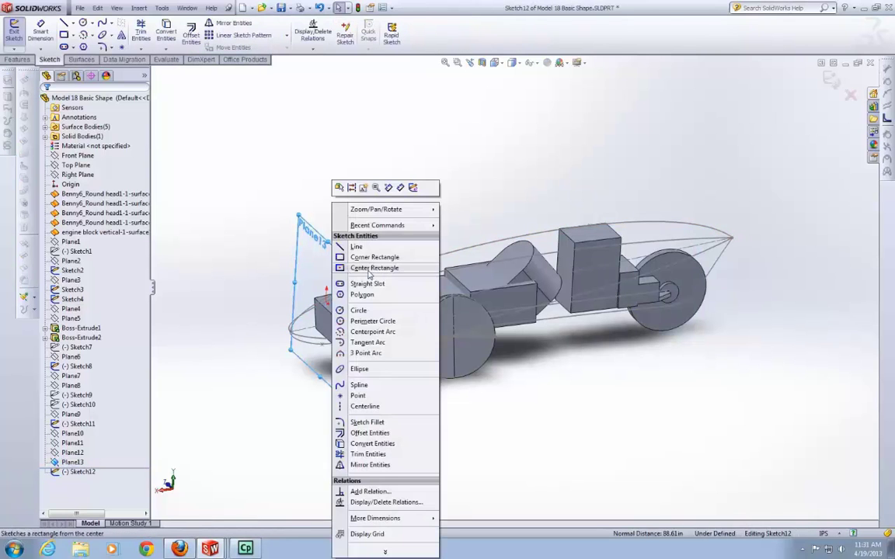
pyautogui.click(114, 465)
pyautogui.rightClick(73, 462)
pyautogui.click(118, 434)
pyautogui.scroll(1, 539, 407)
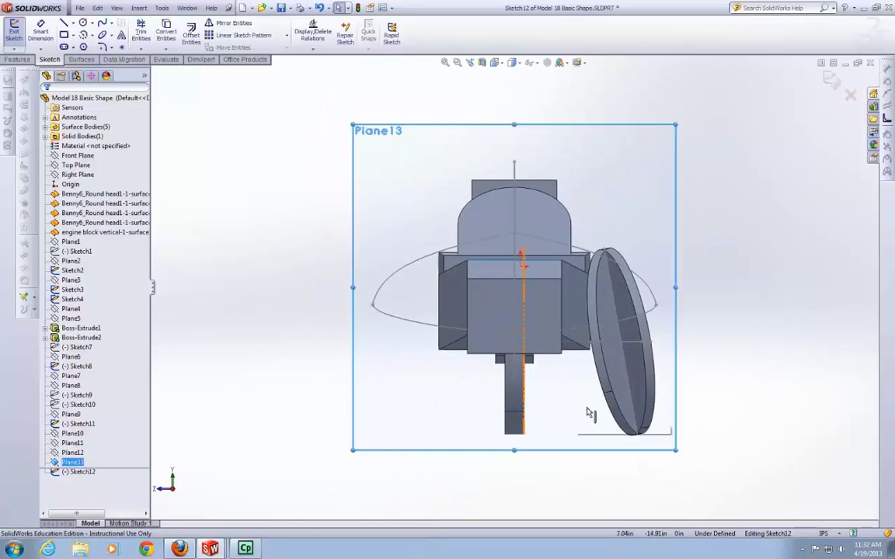
pyautogui.scroll(1, 598, 408)
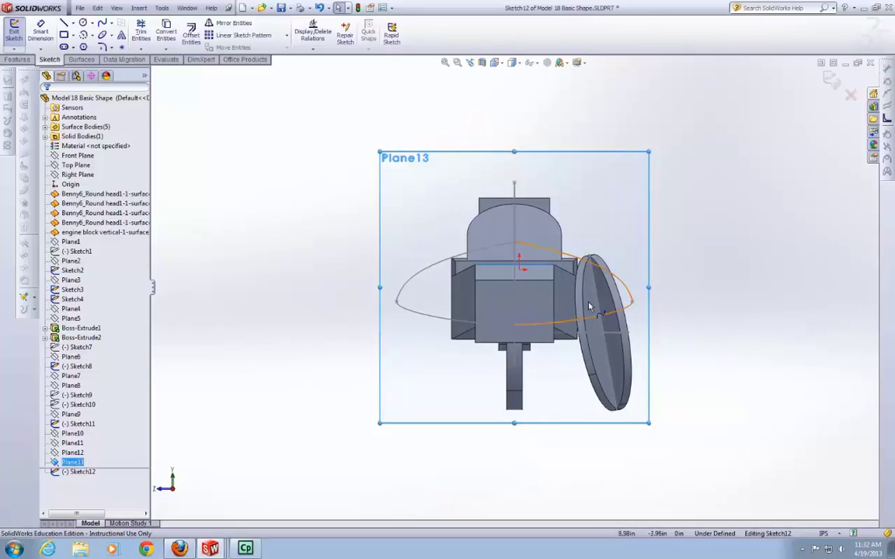
pyautogui.moveTo(504, 267); pyautogui.dragTo(450, 294, button='middle')
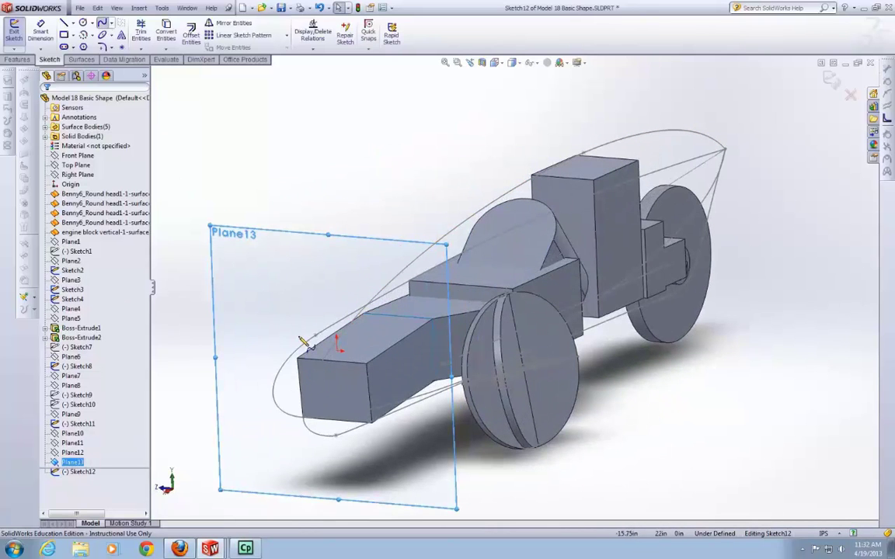